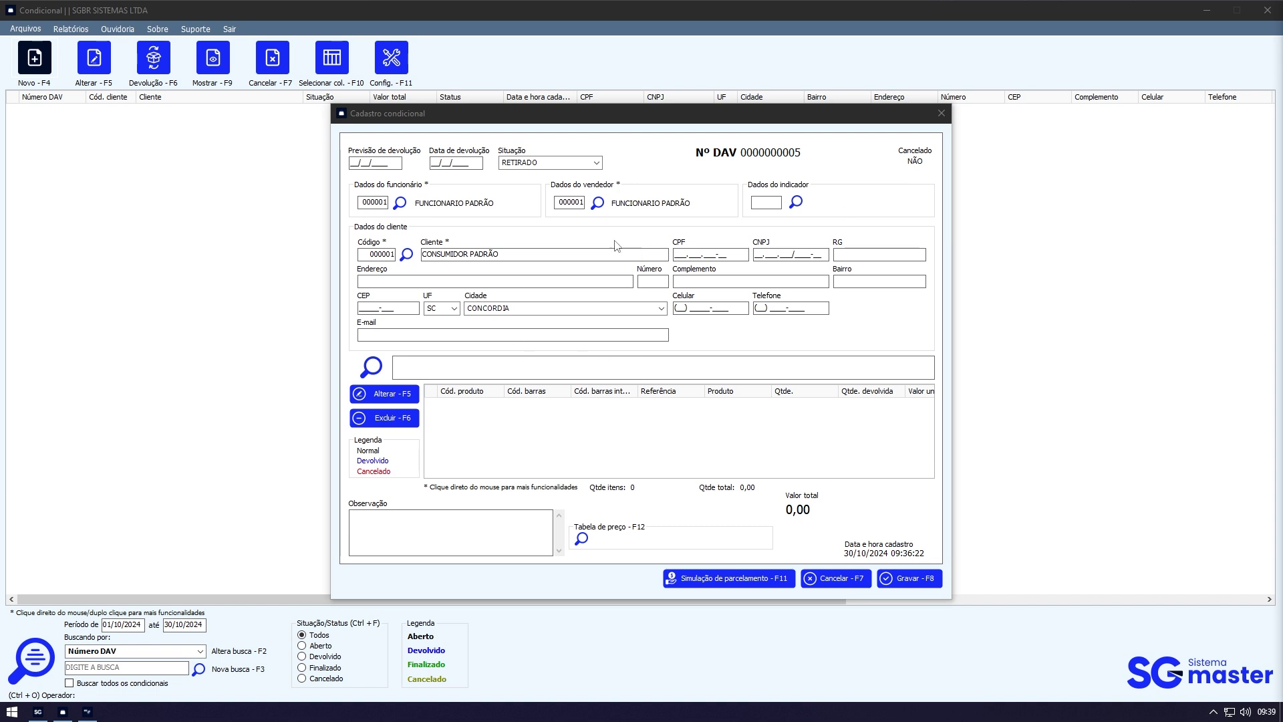
Step: Enter 01/11/2024 as the conditional's return date after checking today's date in the calendar
{"action": "left_click", "coordinate": [442, 163]}
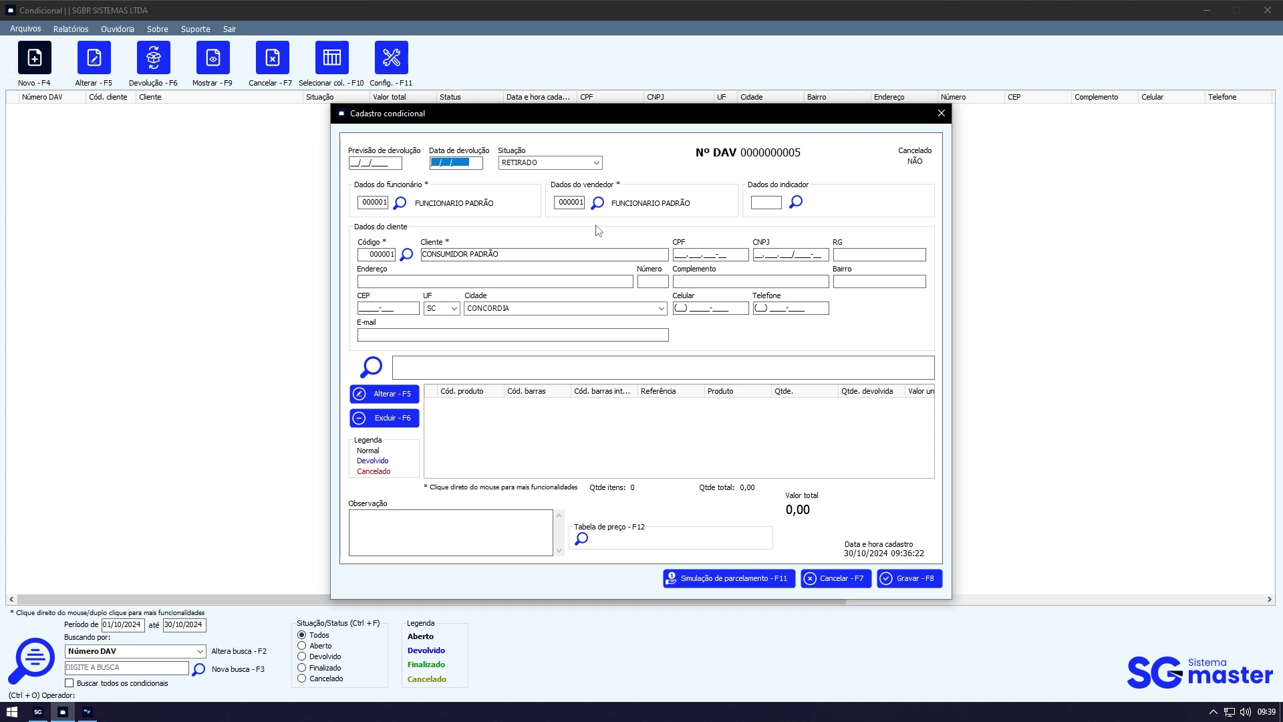
{"action": "key", "text": "shift+Tab"}
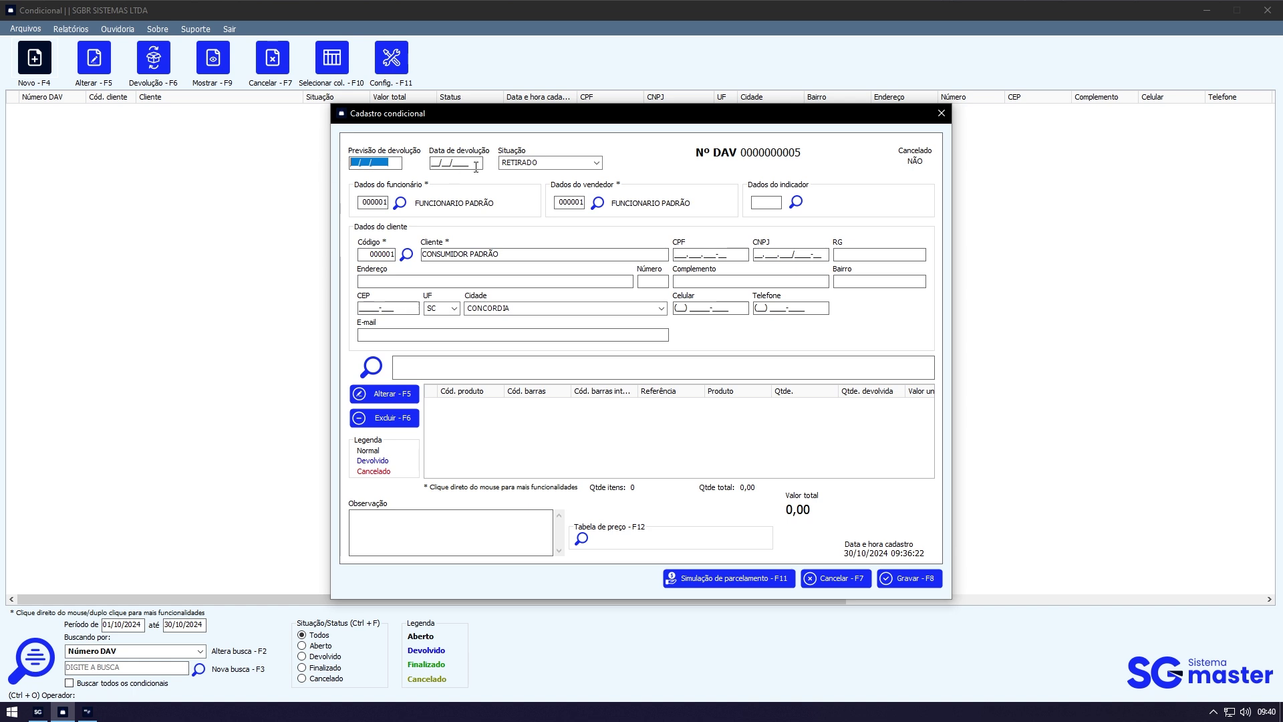
{"action": "left_click", "coordinate": [476, 163]}
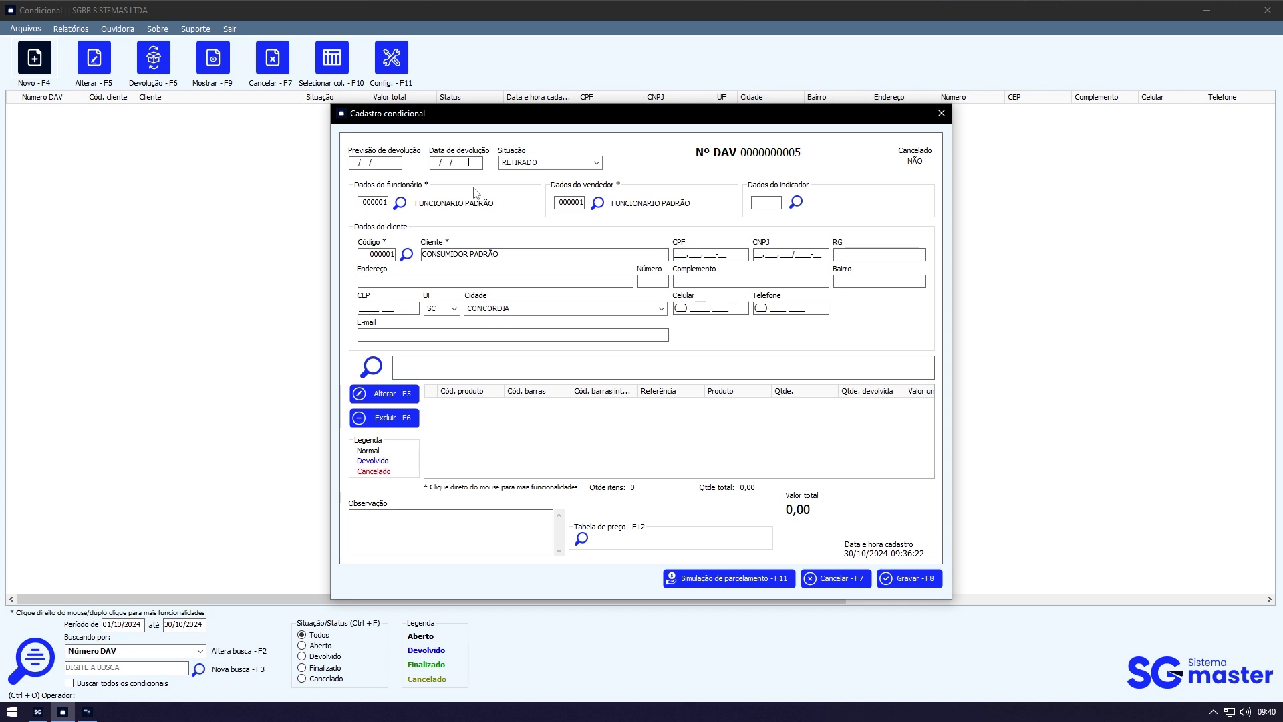
{"action": "left_click_drag", "start_coordinate": [477, 163], "coordinate": [311, 161]}
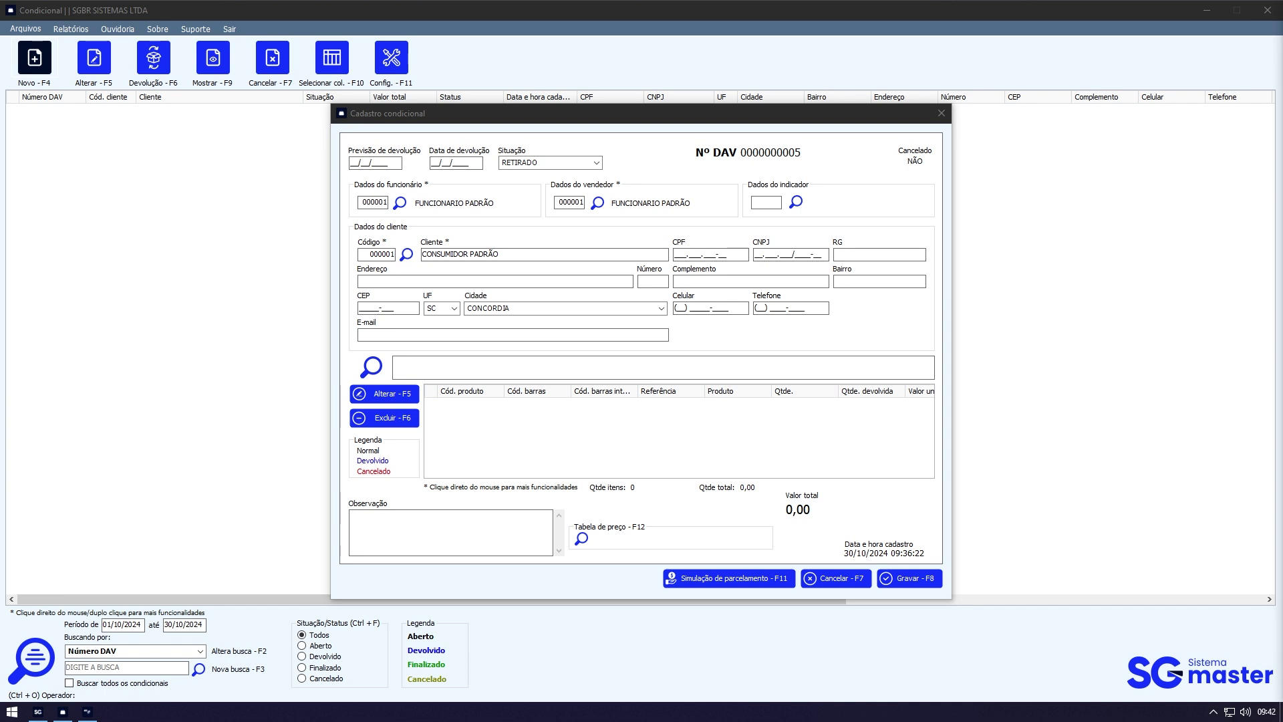
{"action": "left_click", "coordinate": [387, 158]}
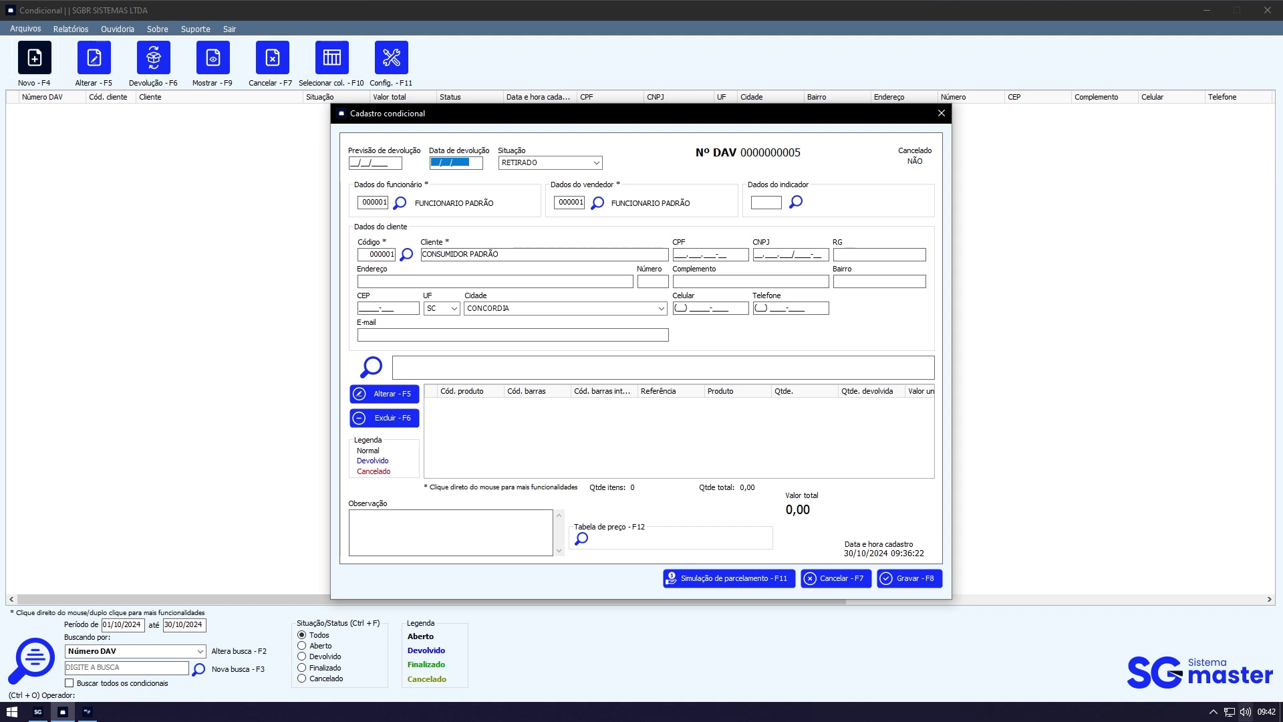
{"action": "left_click", "coordinate": [1250, 716]}
{"action": "left_click", "coordinate": [1250, 718]}
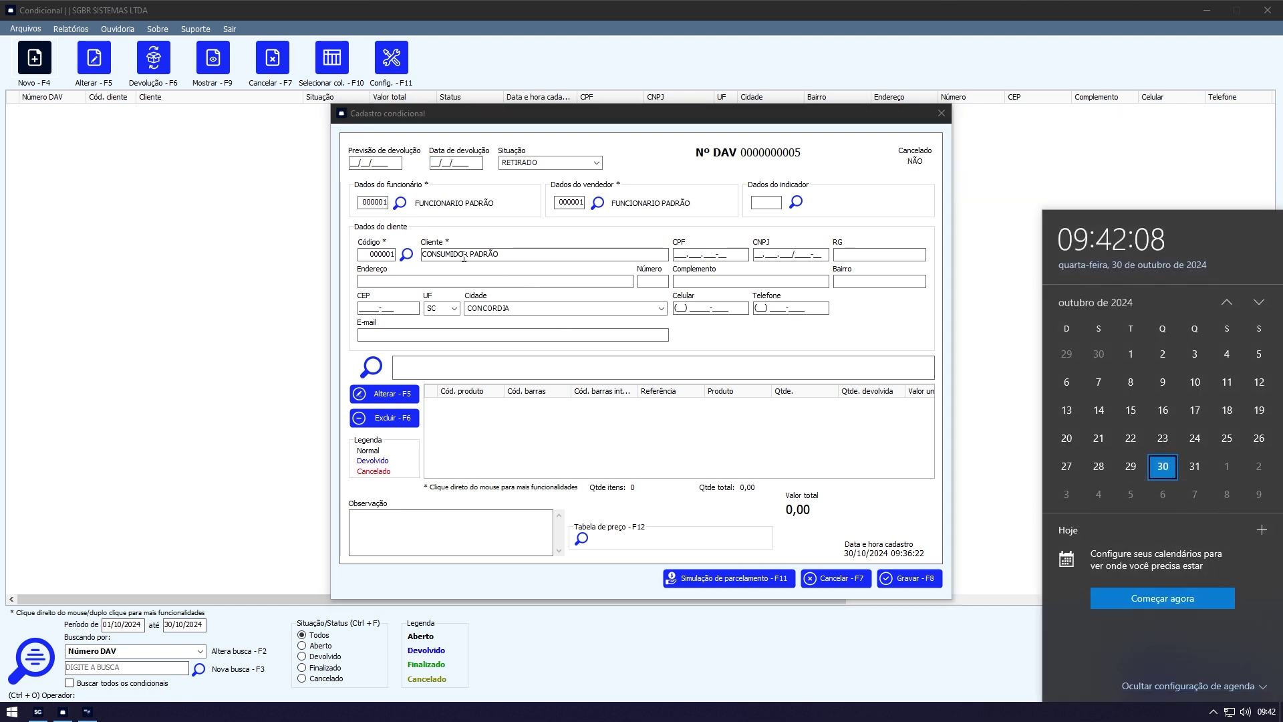
{"action": "left_click", "coordinate": [476, 163]}
{"action": "left_click", "coordinate": [476, 163]}
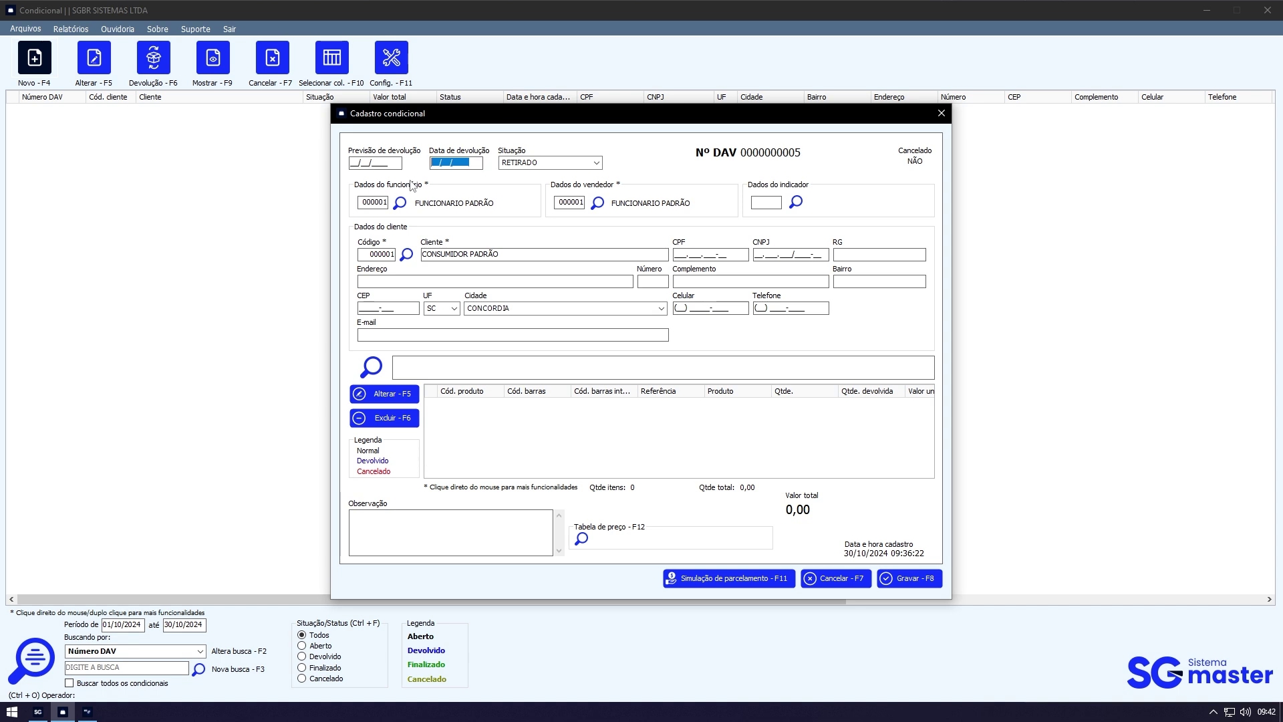
{"action": "type", "text": "01/11/2024"}
Step: Set the expected return date to 31/10/2024
{"action": "key", "text": "Tab"}
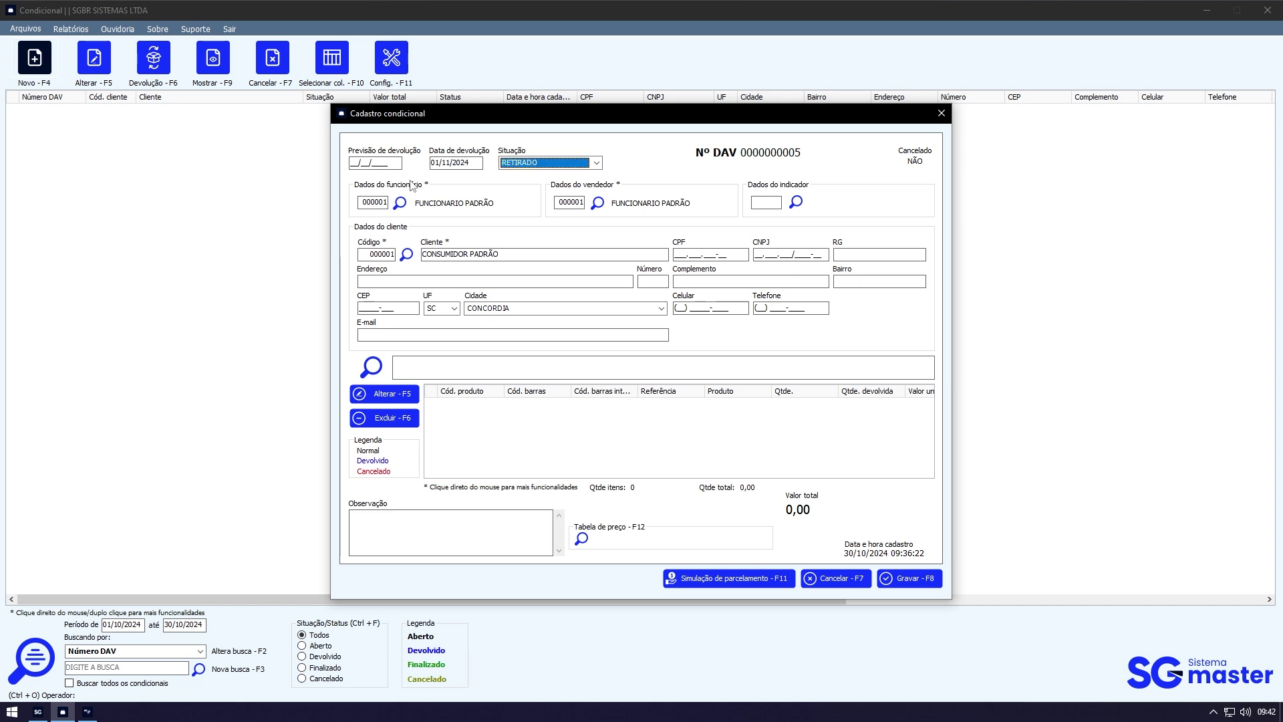
{"action": "left_click", "coordinate": [385, 162]}
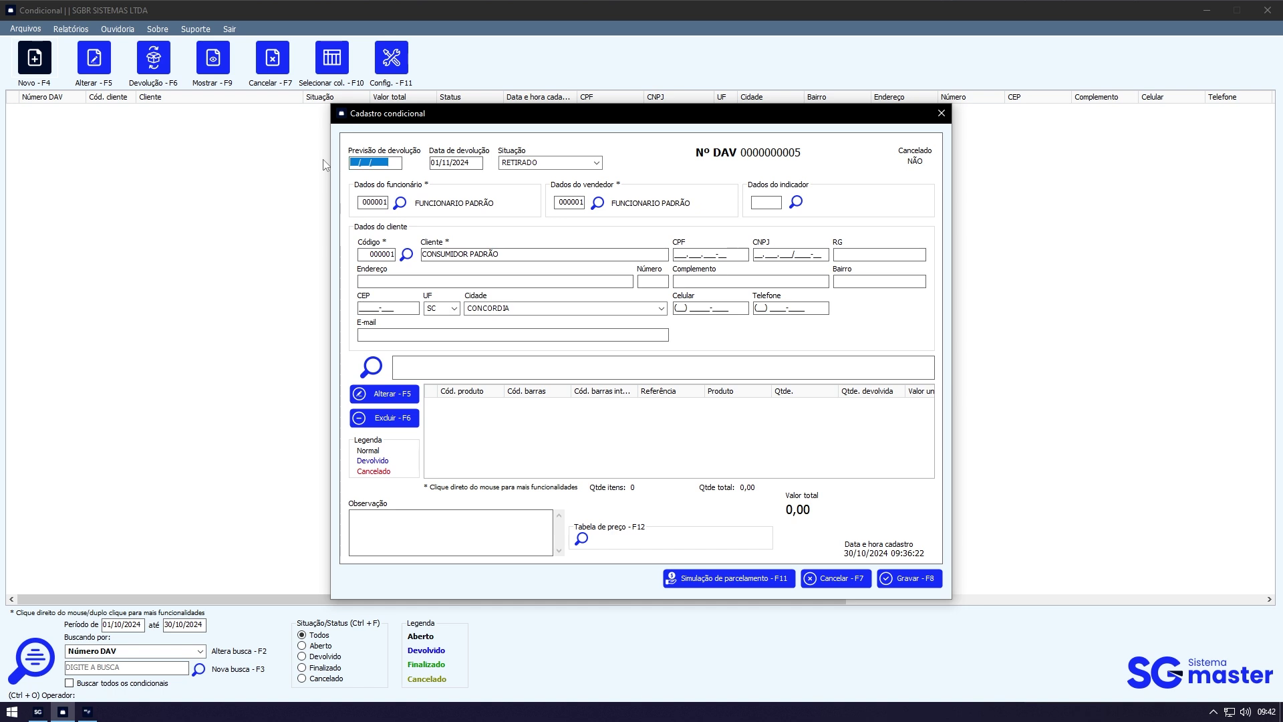
{"action": "type", "text": "31/10/2024"}
{"action": "key", "text": "Tab"}
{"action": "key", "text": "Tab"}
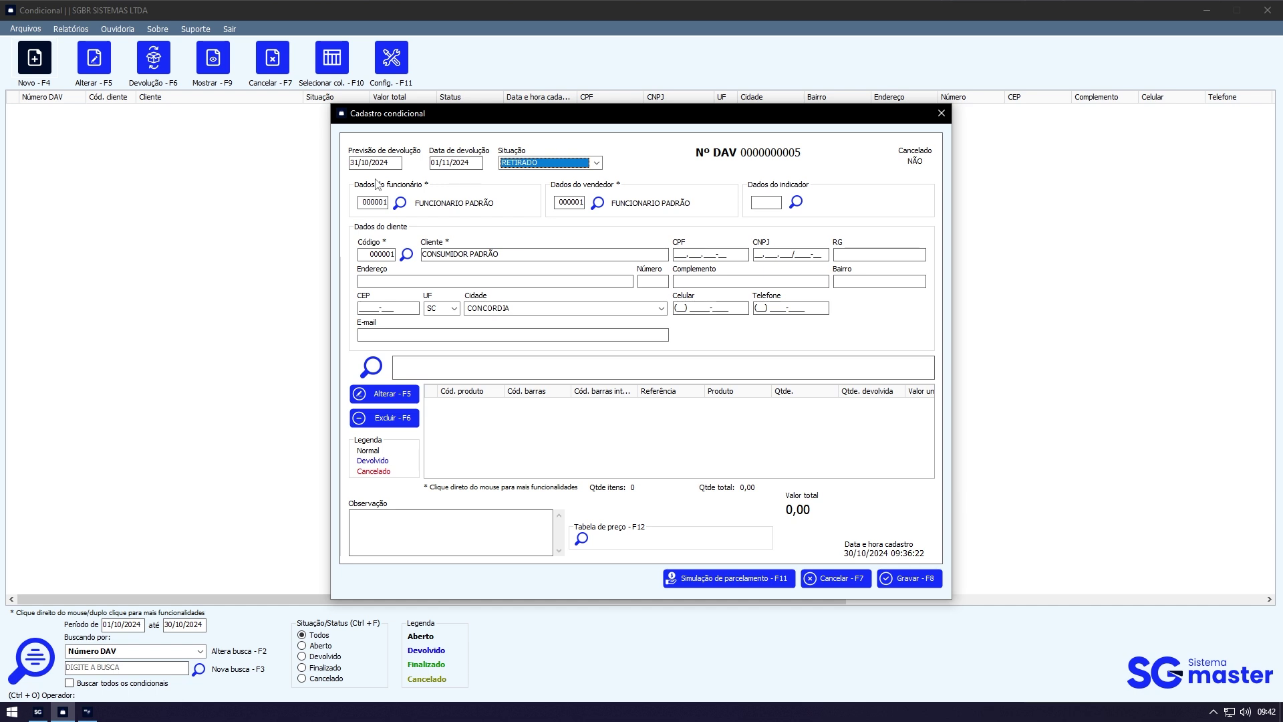
Step: Change the return date to 30/11/2024
{"action": "left_click", "coordinate": [441, 164]}
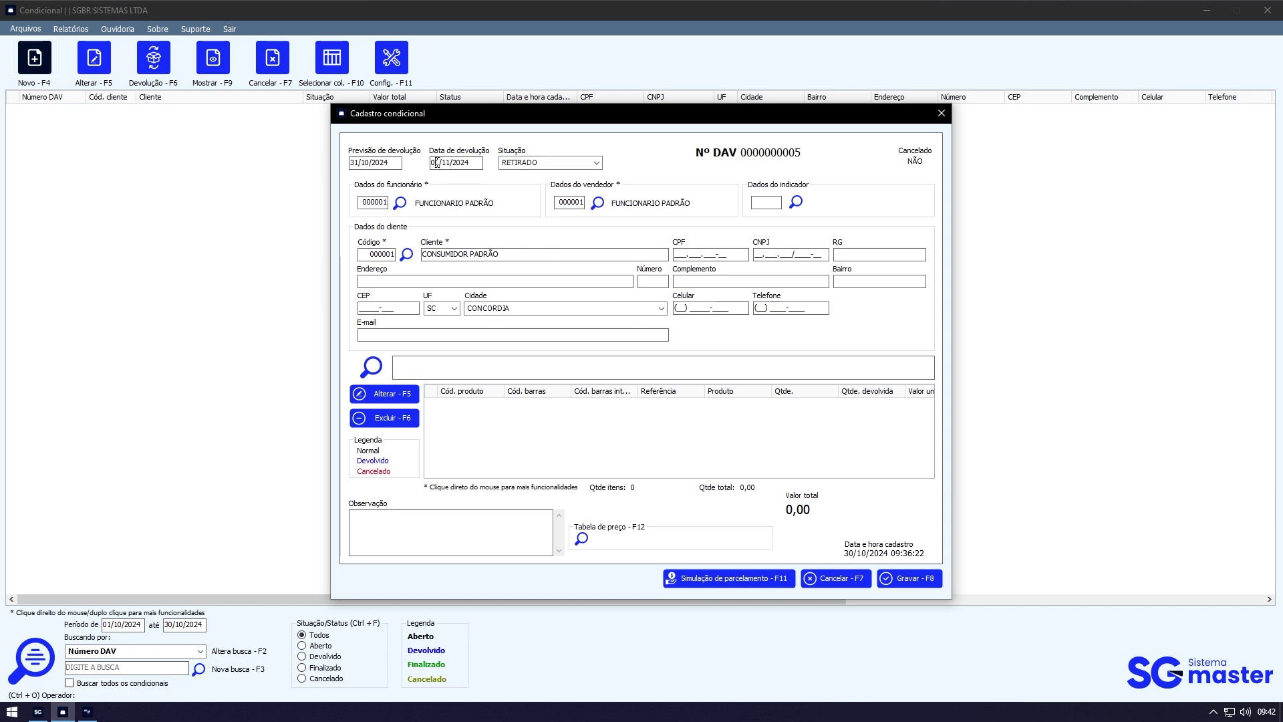
{"action": "type", "text": "30/11/2024"}
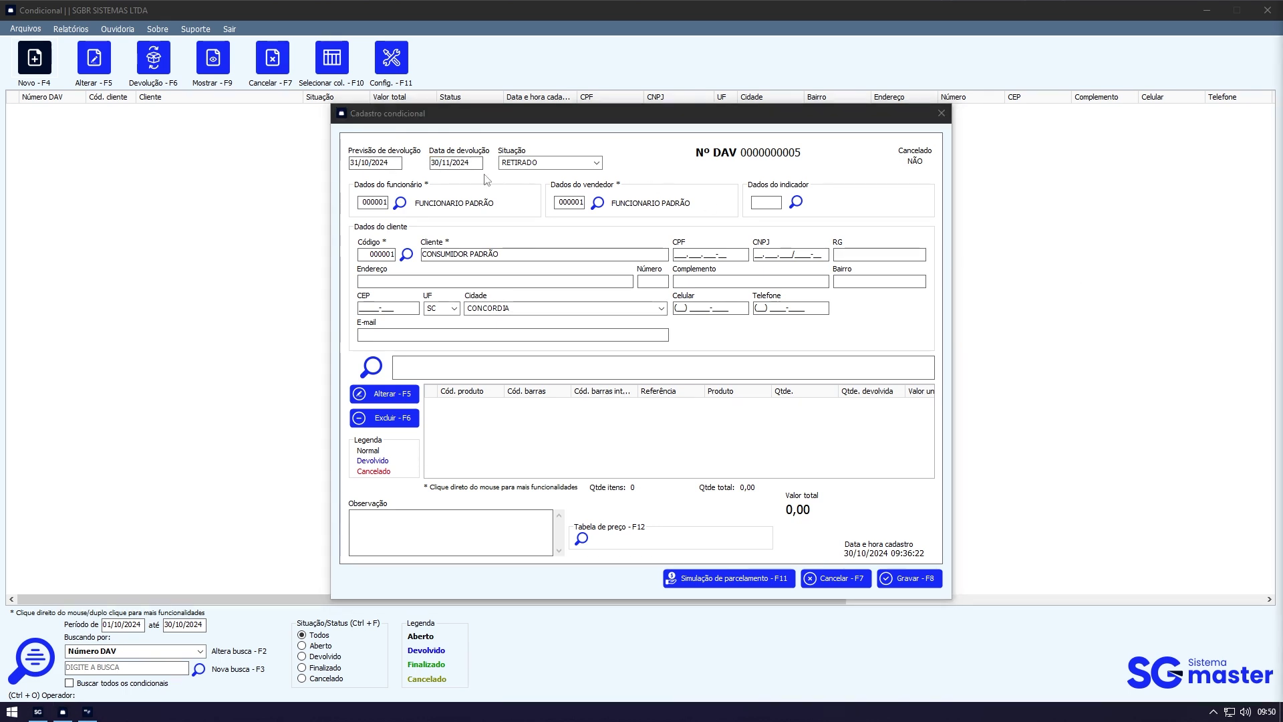
{"action": "left_click", "coordinate": [475, 165]}
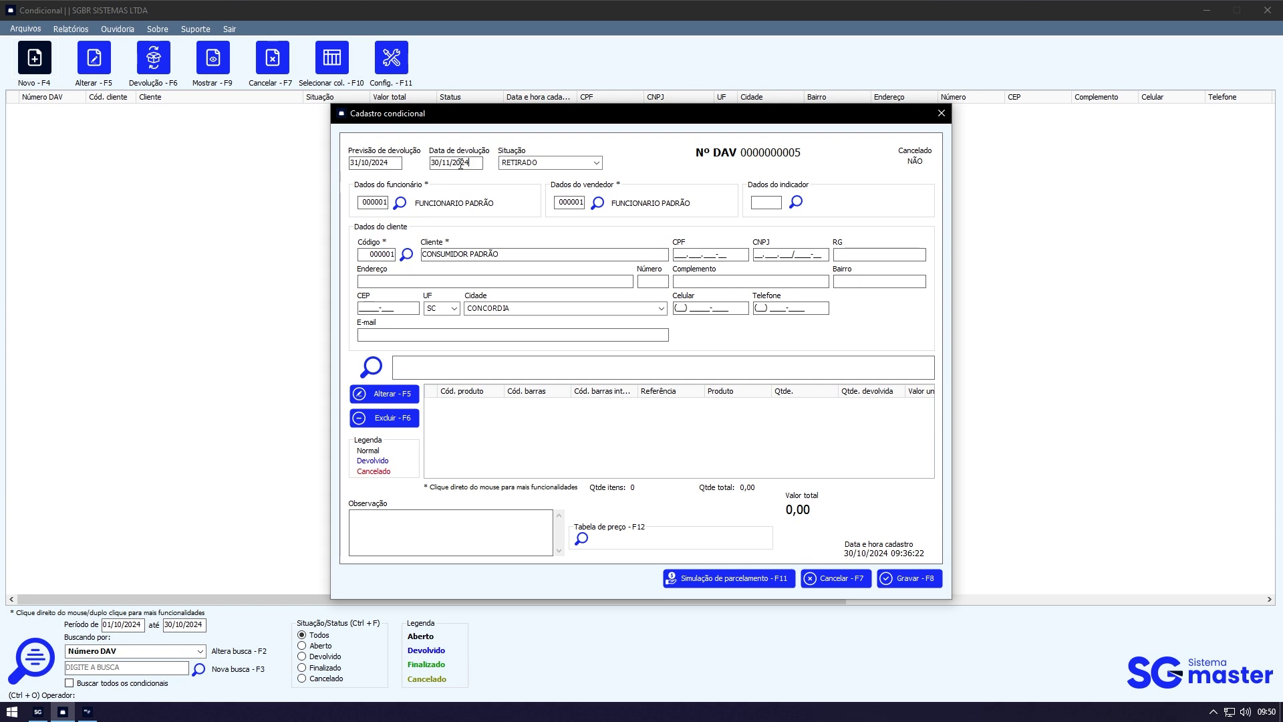
Step: Keep RETIRADO selected as the conditional's status
{"action": "left_click", "coordinate": [597, 163]}
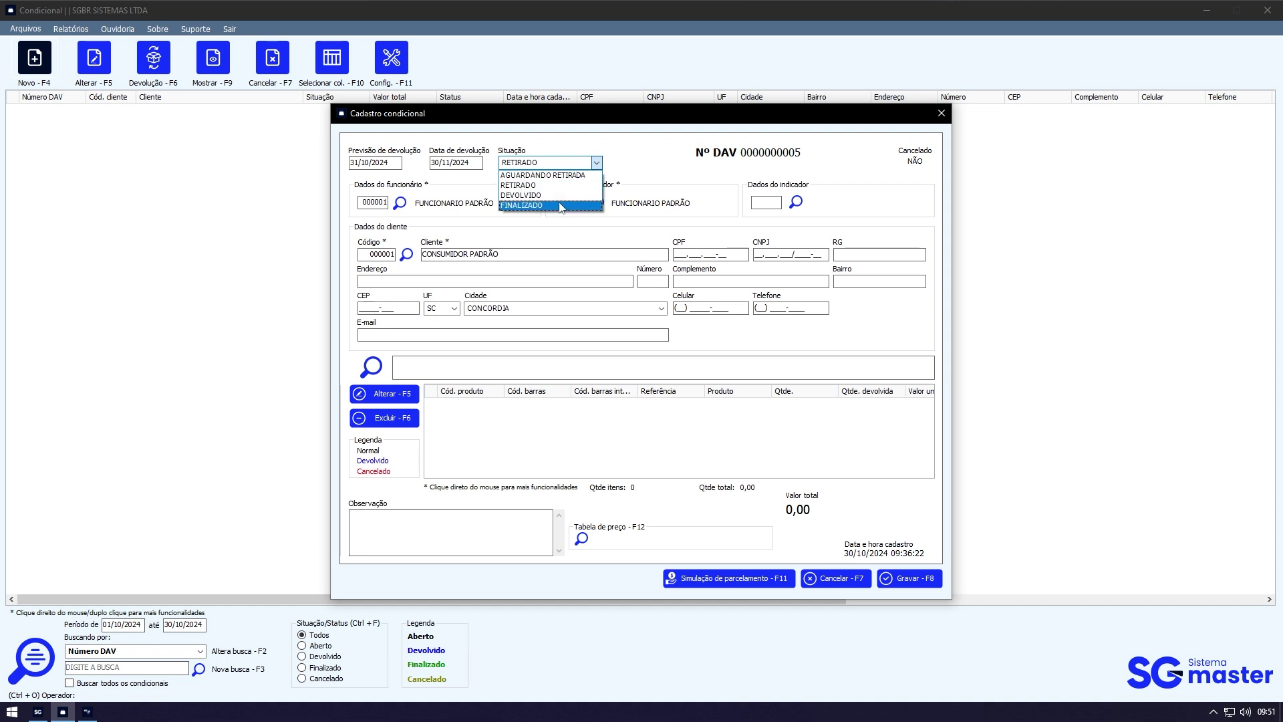
{"action": "key", "text": "Up"}
{"action": "key", "text": "Up"}
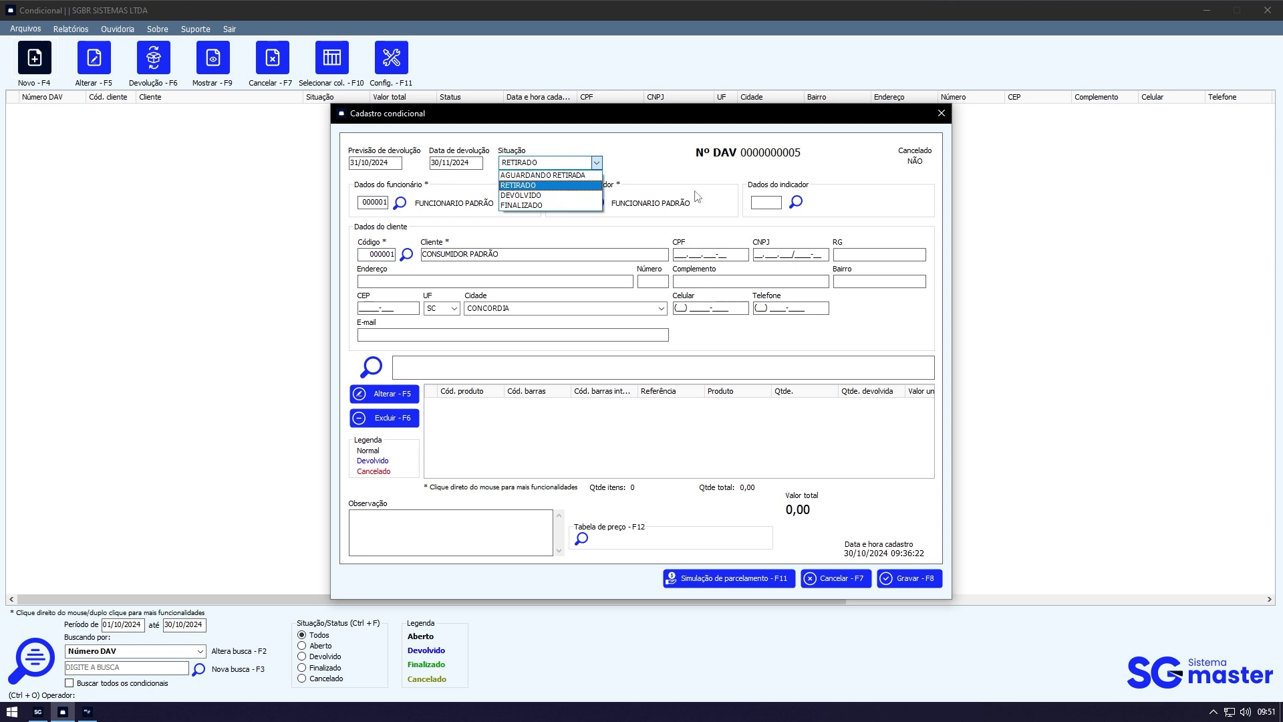
{"action": "key", "text": "Return"}
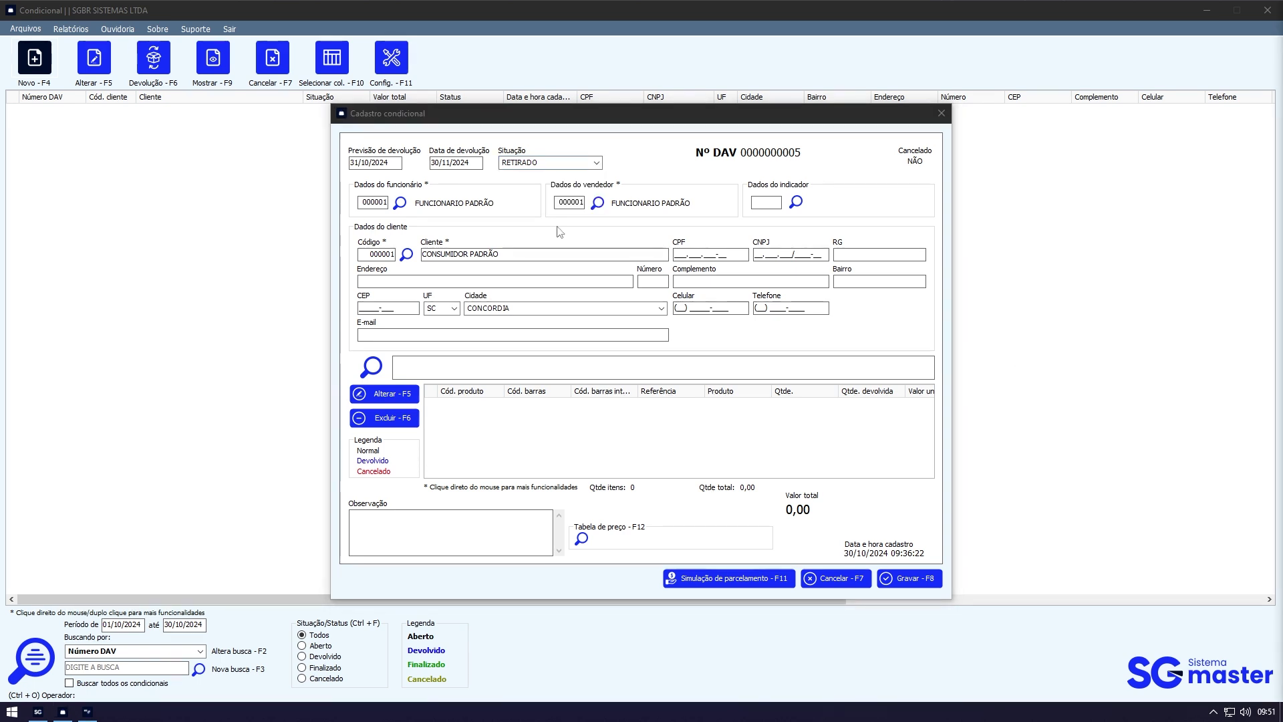
Step: Assign FUNCIONARIO PADRÃO as both the employee and the seller
{"action": "left_click", "coordinate": [399, 204]}
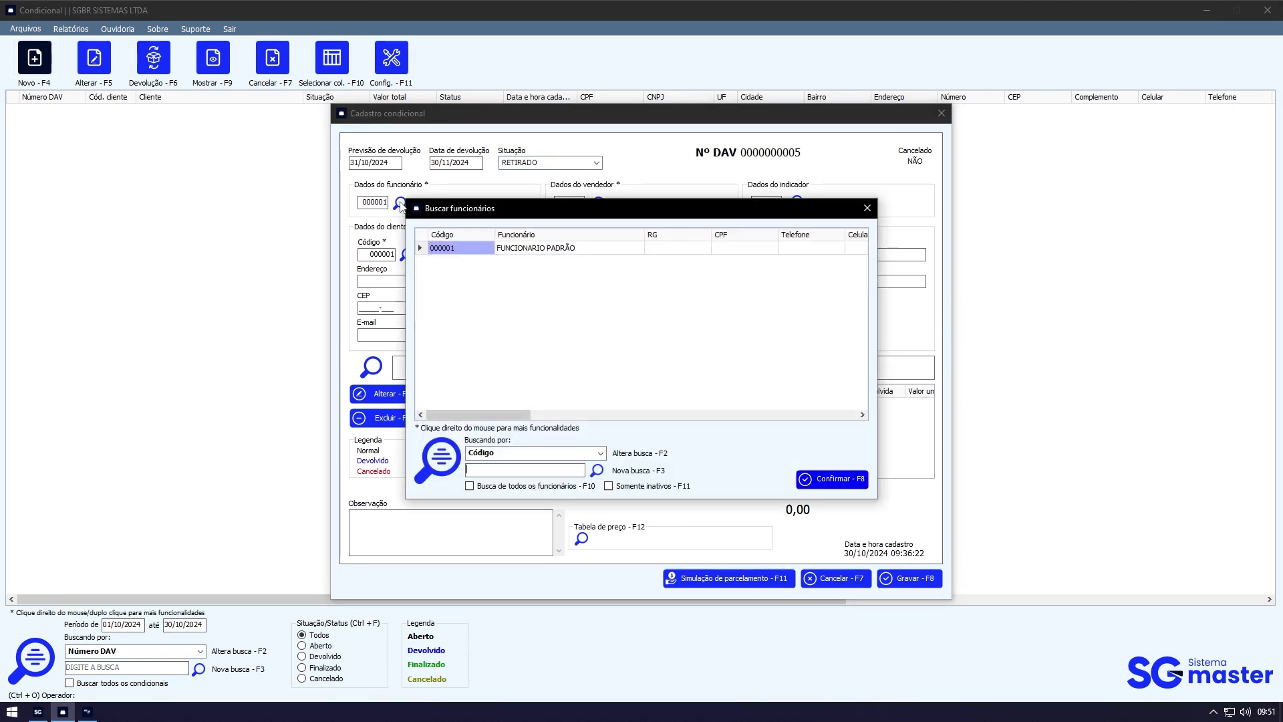
{"action": "double_click", "coordinate": [574, 249]}
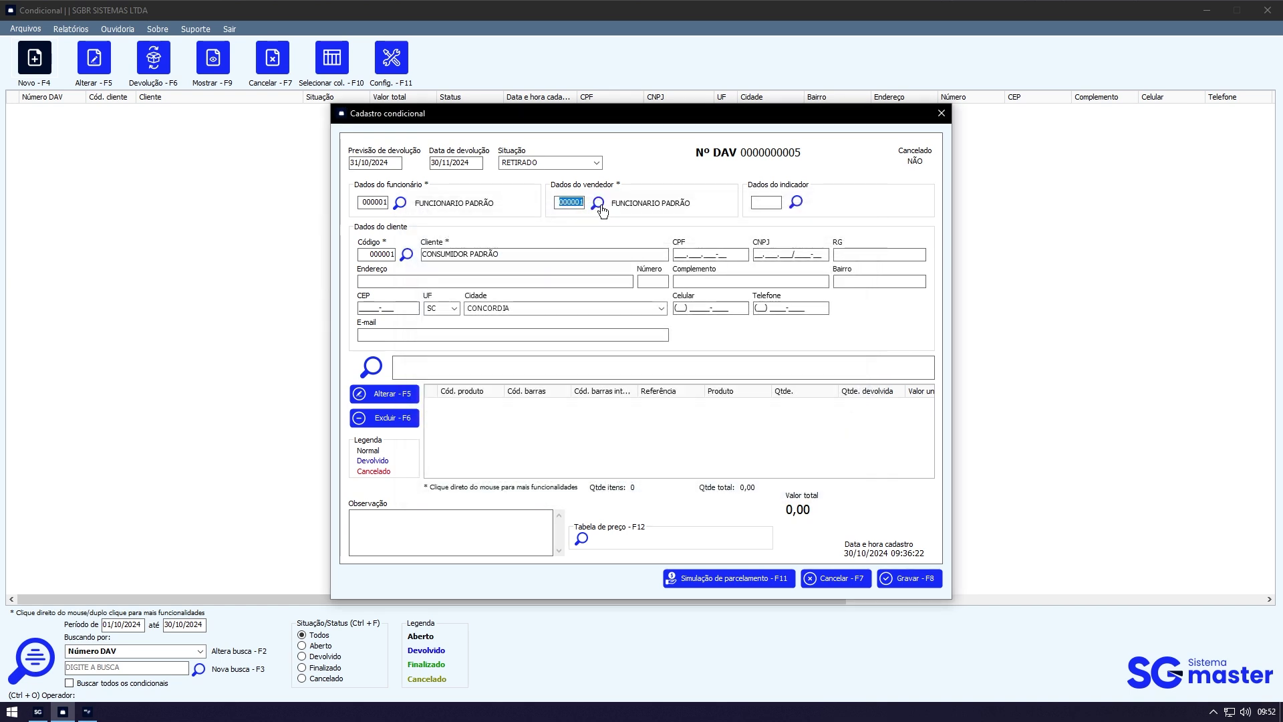
{"action": "left_click", "coordinate": [597, 202]}
{"action": "double_click", "coordinate": [586, 249]}
Step: Set the second customer in the search list as the indicator
{"action": "left_click", "coordinate": [797, 202]}
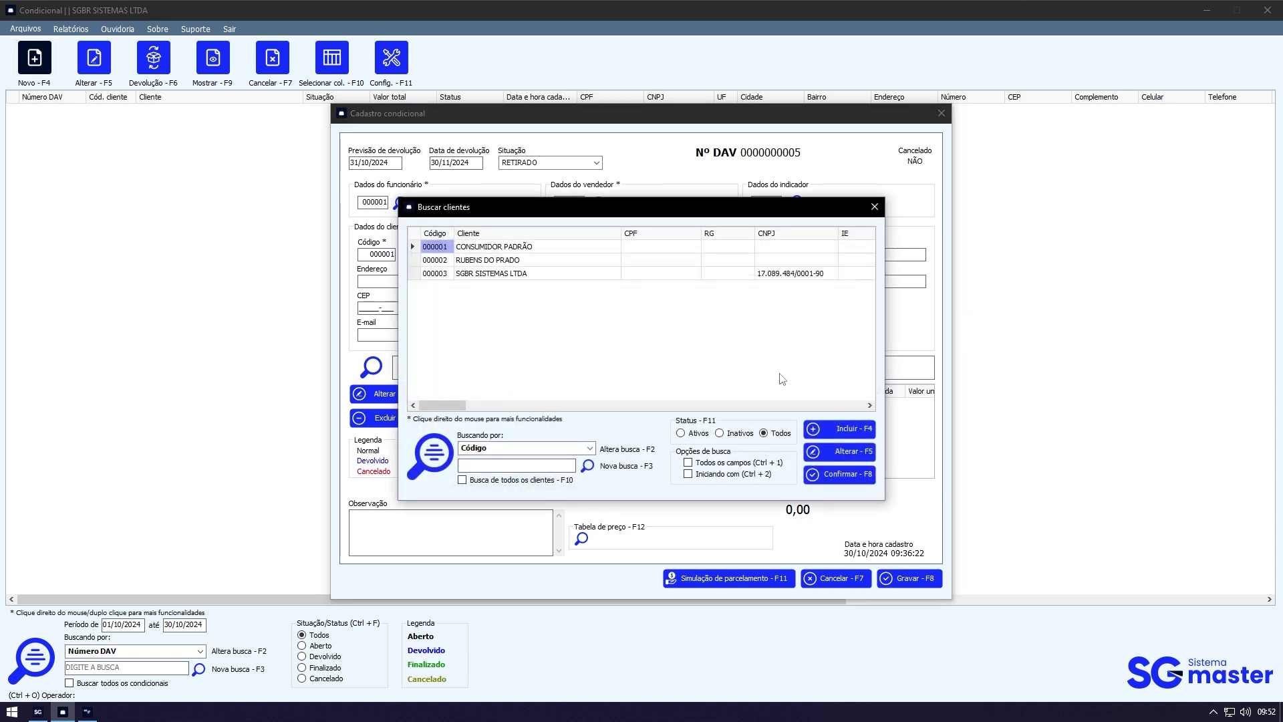
{"action": "left_click", "coordinate": [546, 262]}
{"action": "double_click", "coordinate": [545, 263]}
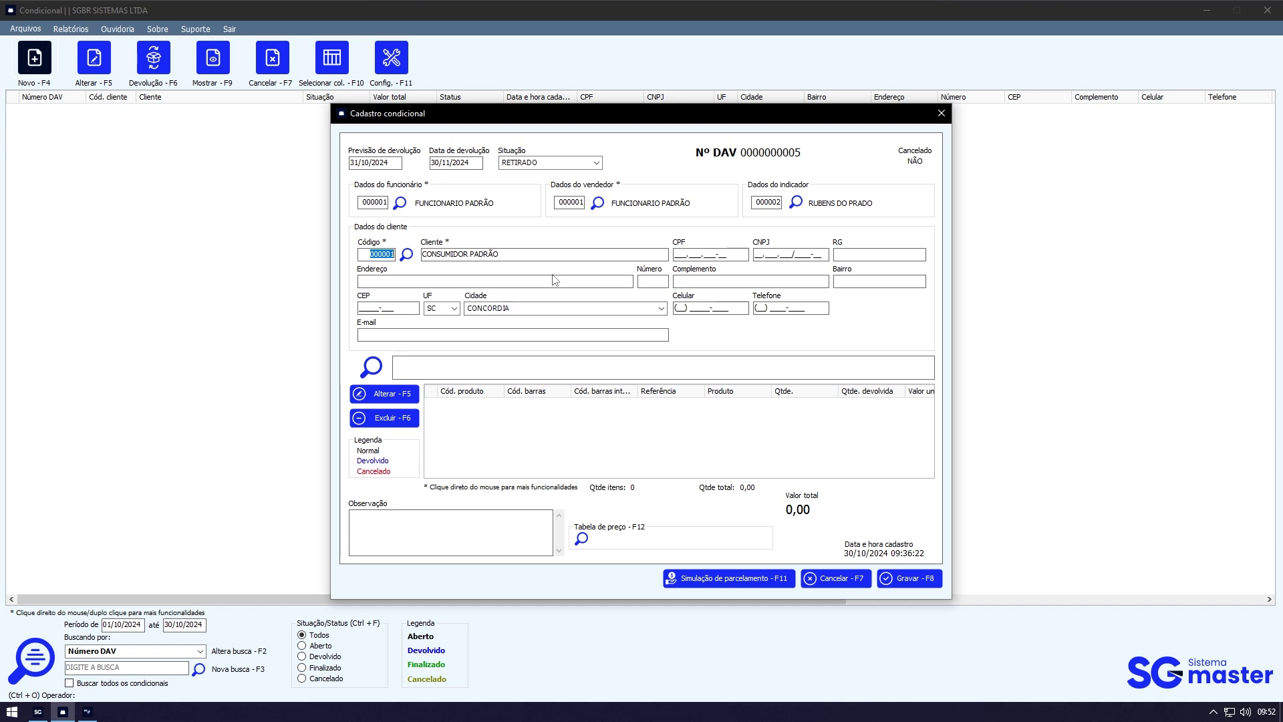
{"action": "key", "text": "Escape"}
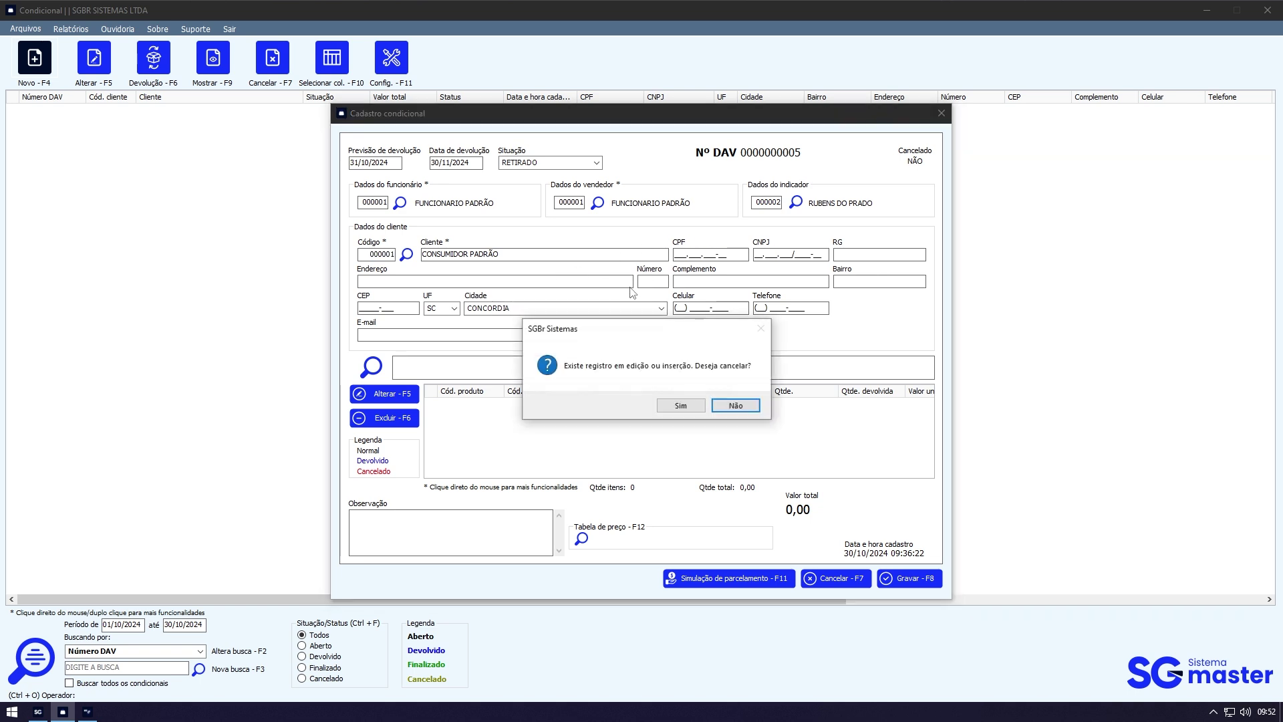
{"action": "key", "text": "s"}
{"action": "left_click", "coordinate": [74, 31]}
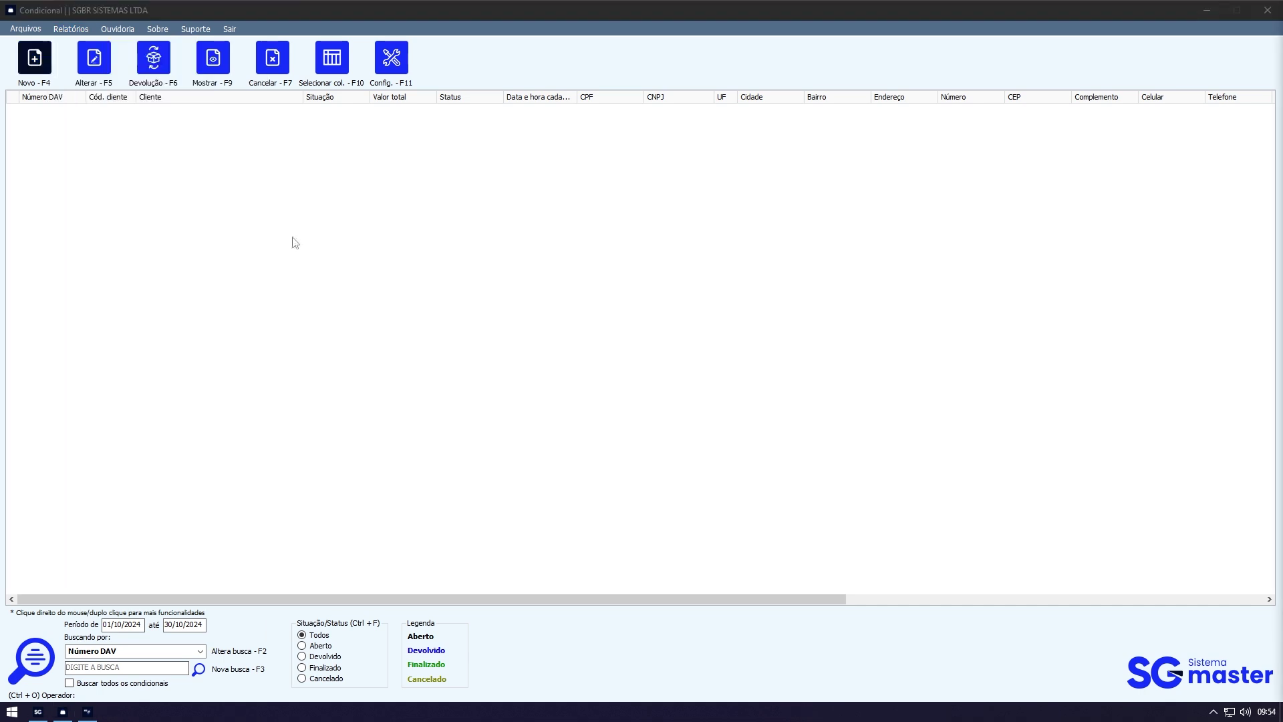
{"action": "key", "text": "F4"}
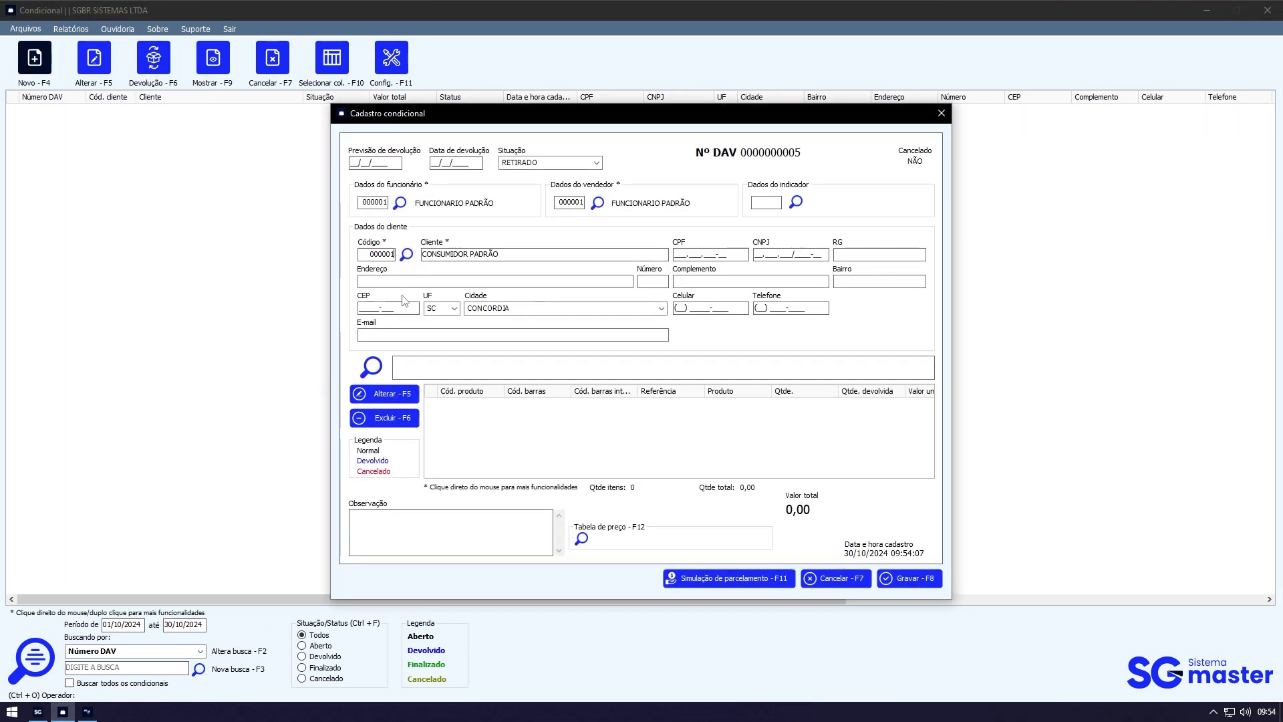
Step: Search for the customer by name, then abandon the new client registration started from the search
{"action": "left_click", "coordinate": [405, 258]}
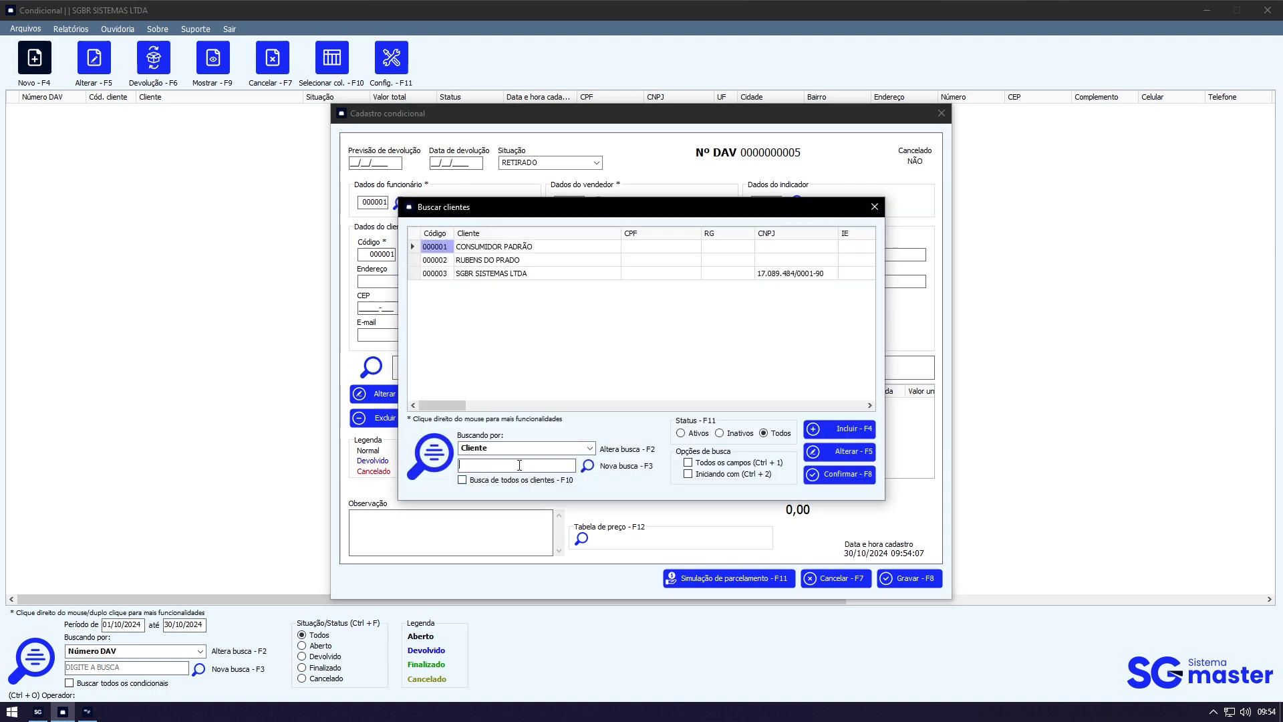
{"action": "type", "text": "RUBENS"}
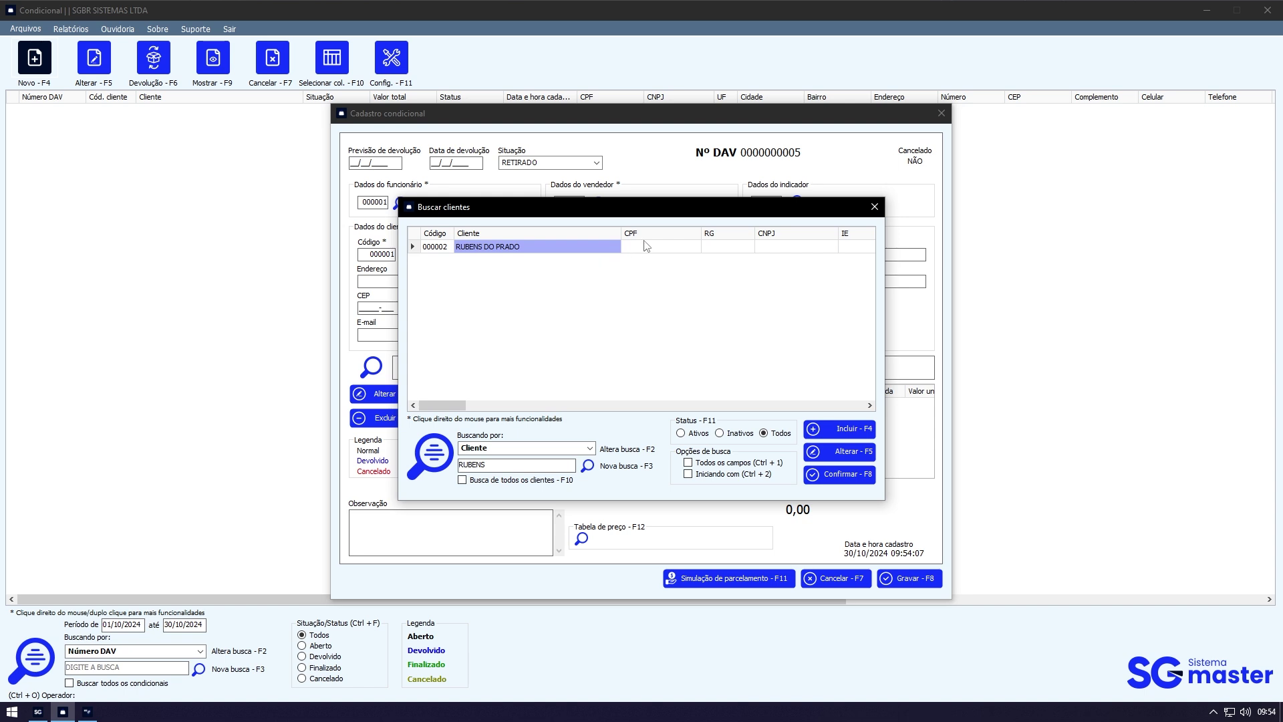
{"action": "left_click", "coordinate": [858, 432]}
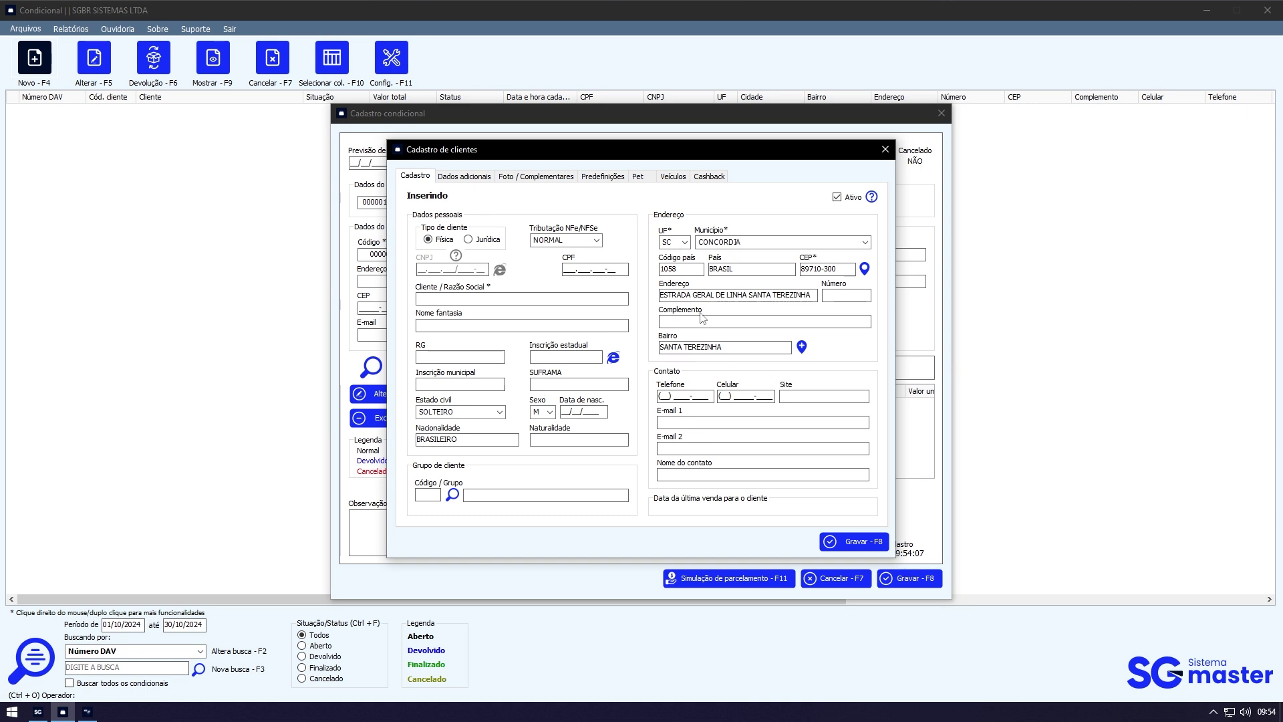
{"action": "key", "text": "Escape"}
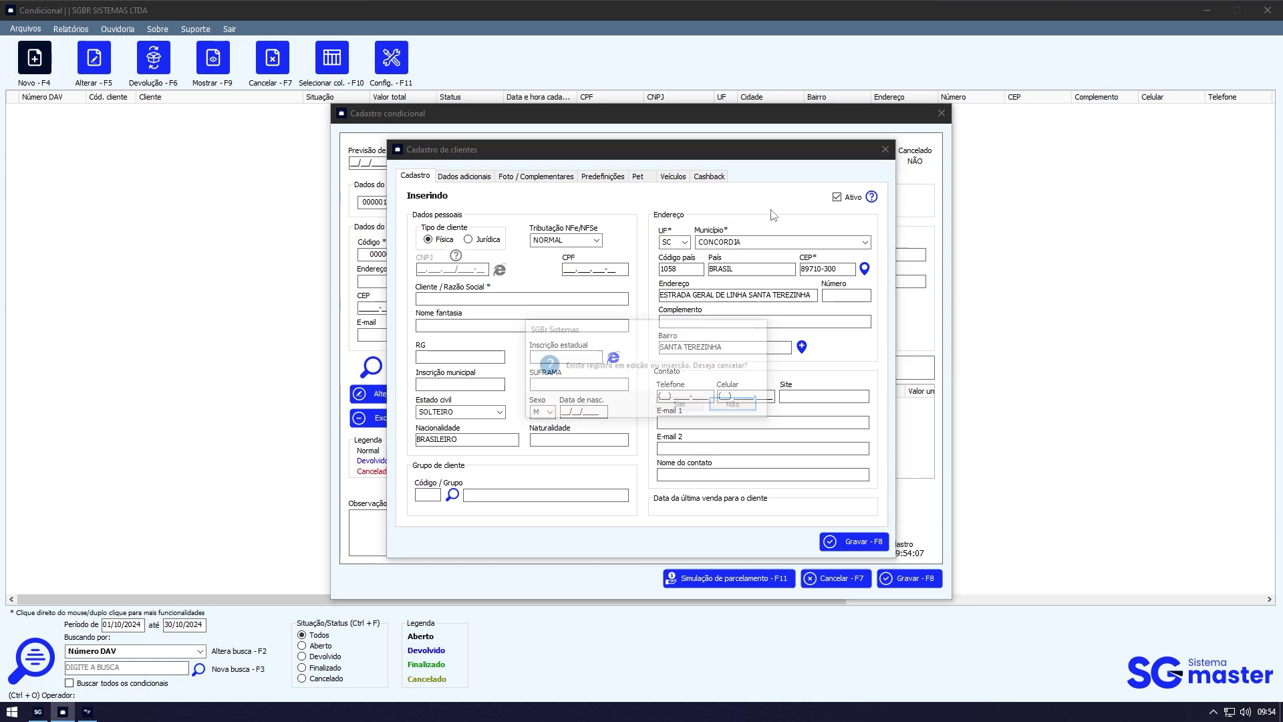
{"action": "key", "text": "Return"}
{"action": "key", "text": "Escape"}
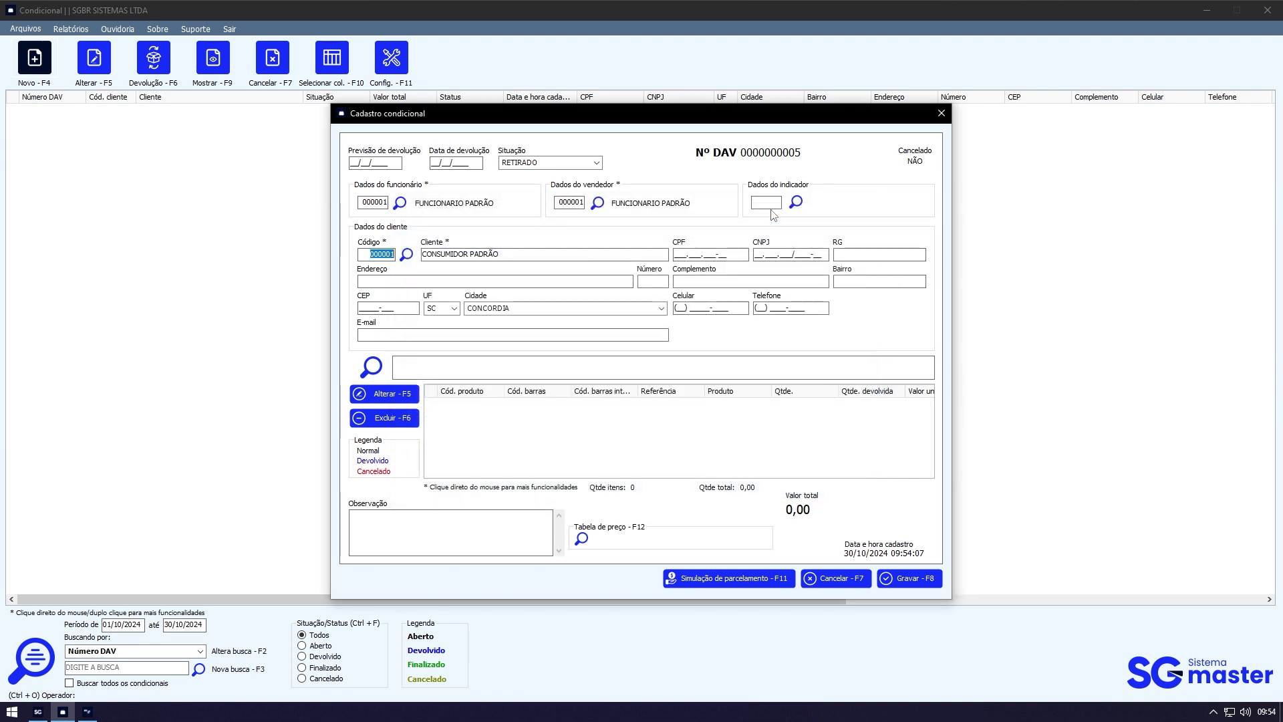
Step: Reopen the client list, keep CONSUMIDOR PADRÃO, and select the client name for replacement
{"action": "left_click", "coordinate": [406, 255]}
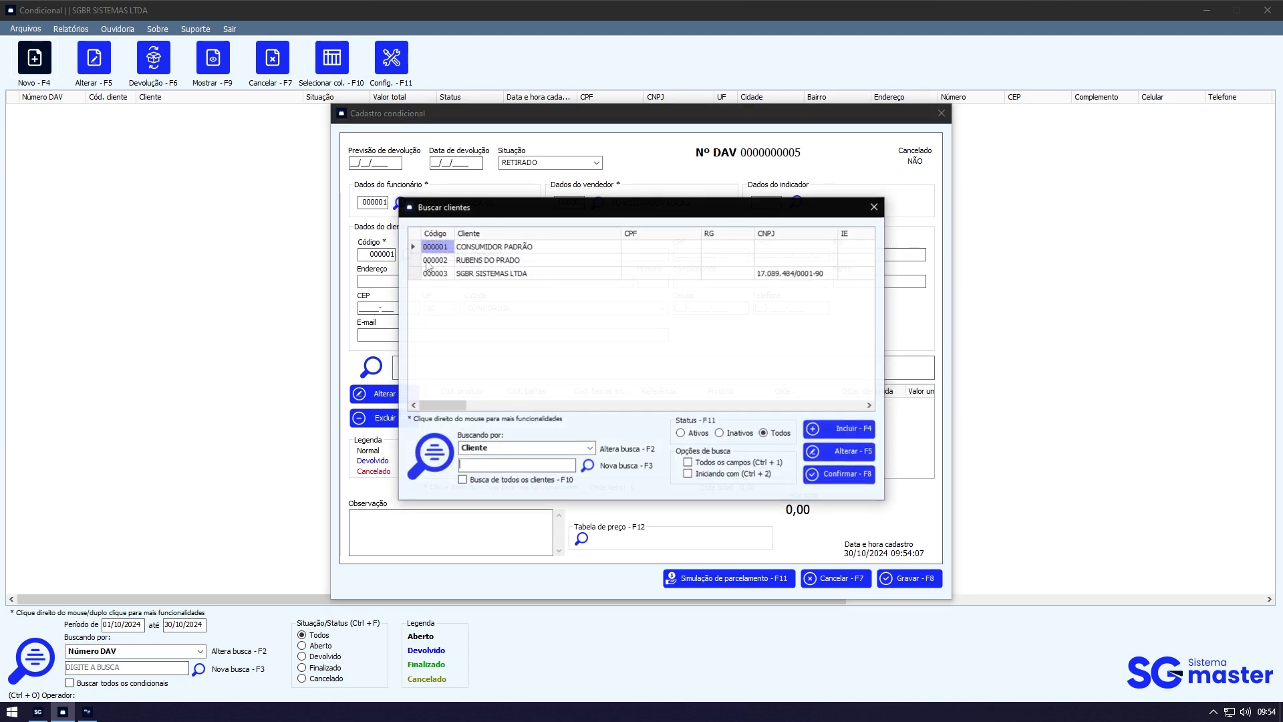
{"action": "double_click", "coordinate": [506, 249]}
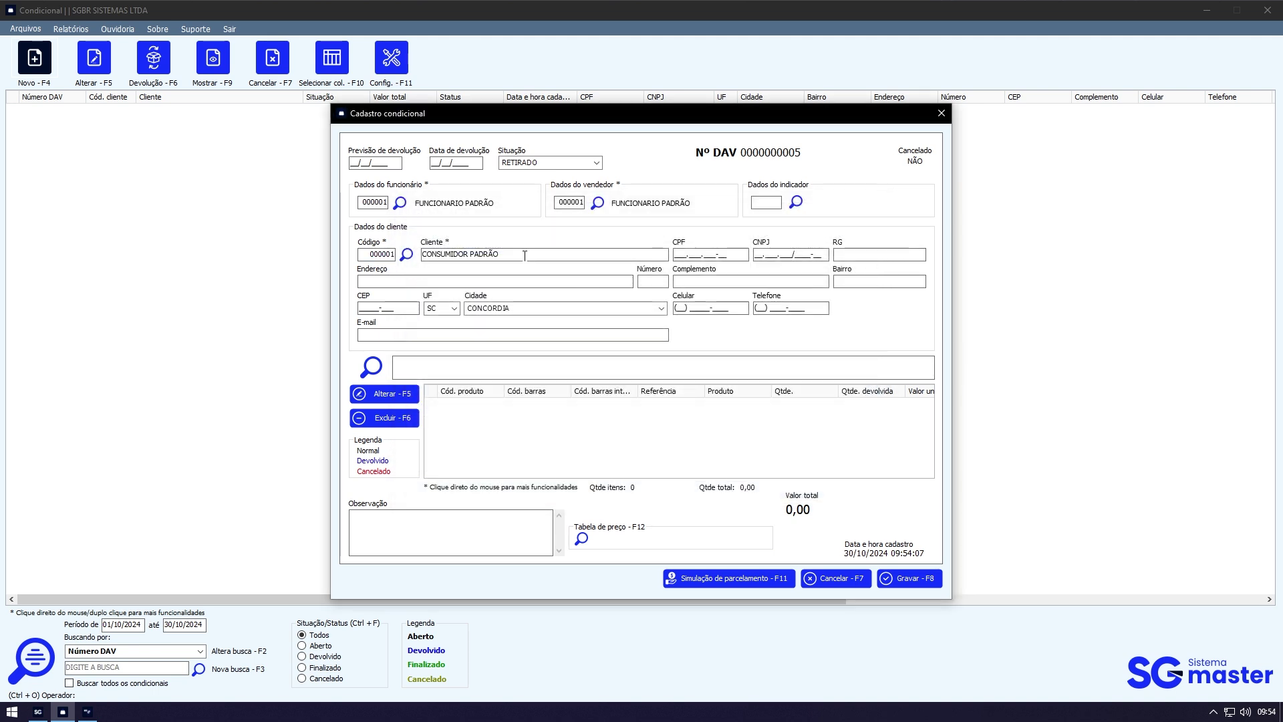
{"action": "left_click", "coordinate": [527, 255]}
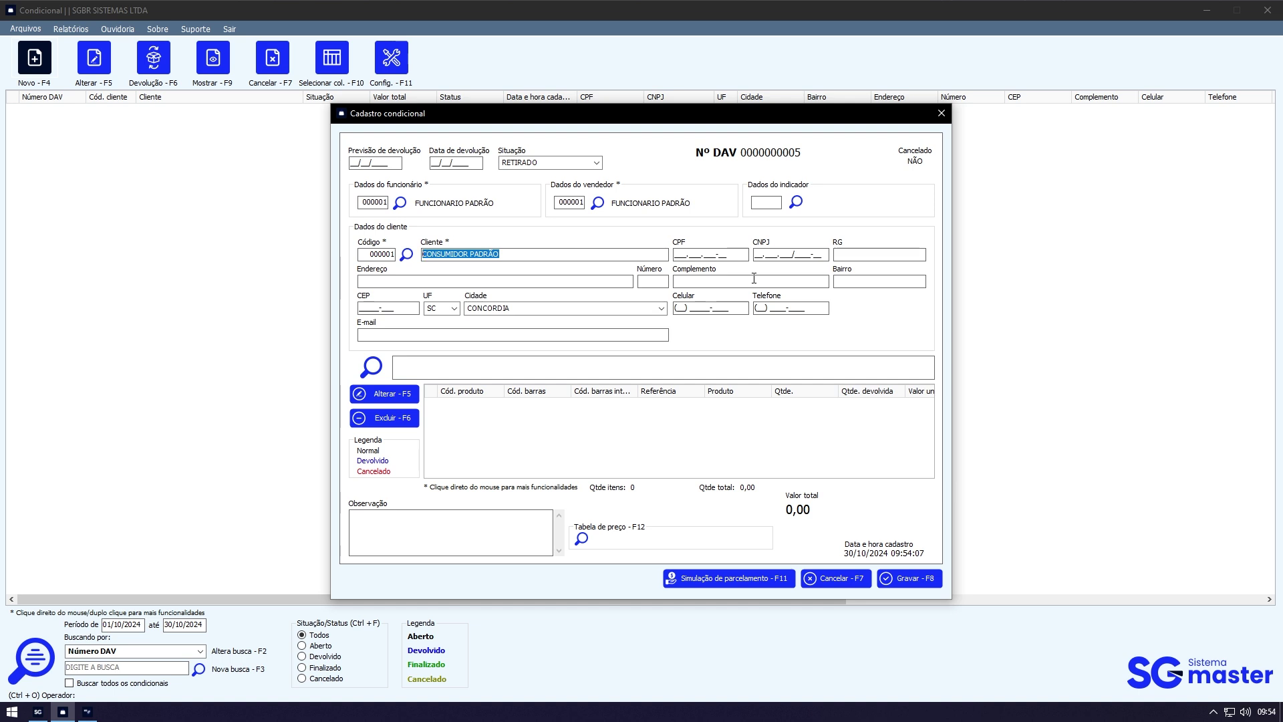
Step: Type the customer's full name over CONSUMIDOR PADRÃO in the Cliente field
{"action": "key", "text": "Tab"}
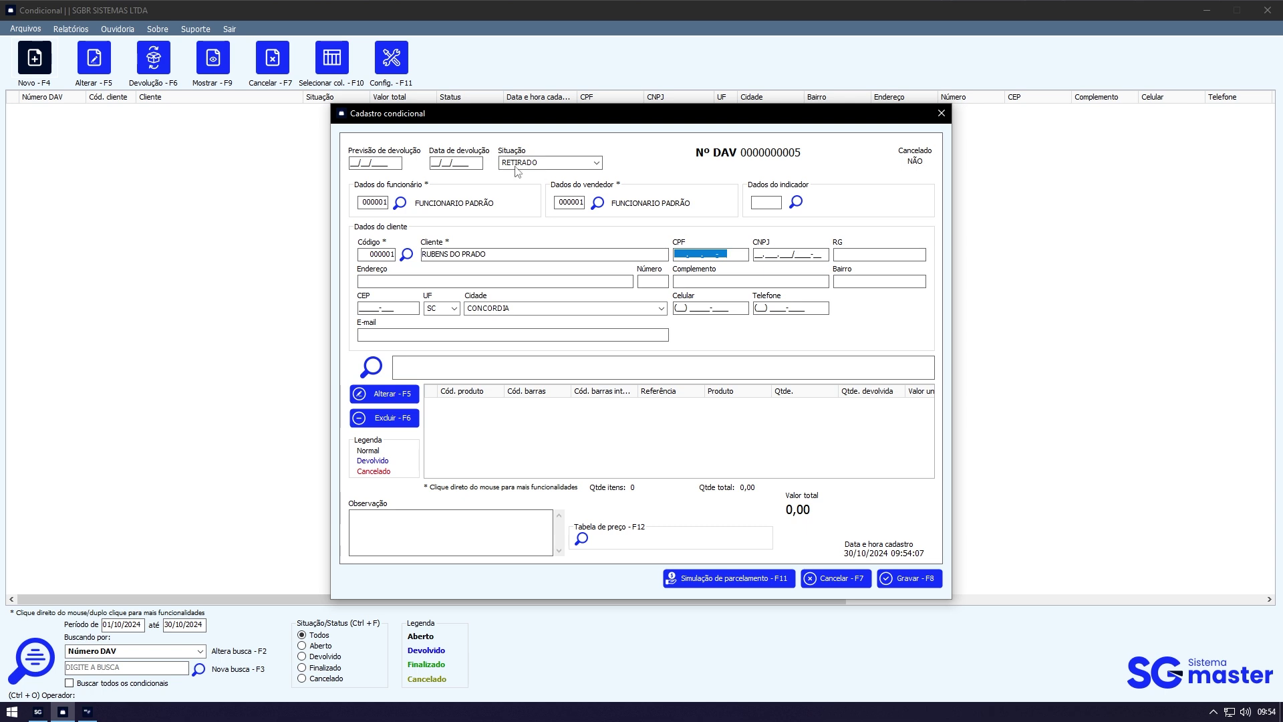
{"action": "key", "text": "Tab"}
{"action": "left_click_drag", "start_coordinate": [533, 254], "coordinate": [409, 253]}
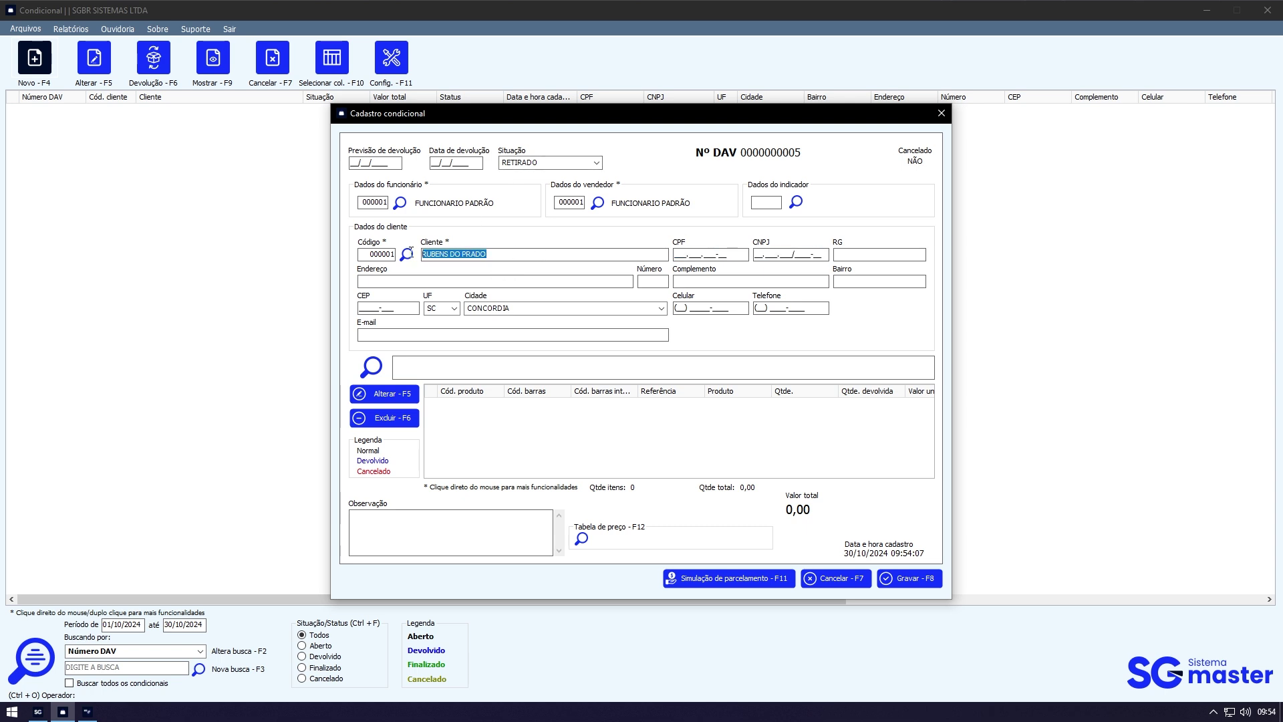
{"action": "left_click", "coordinate": [536, 254]}
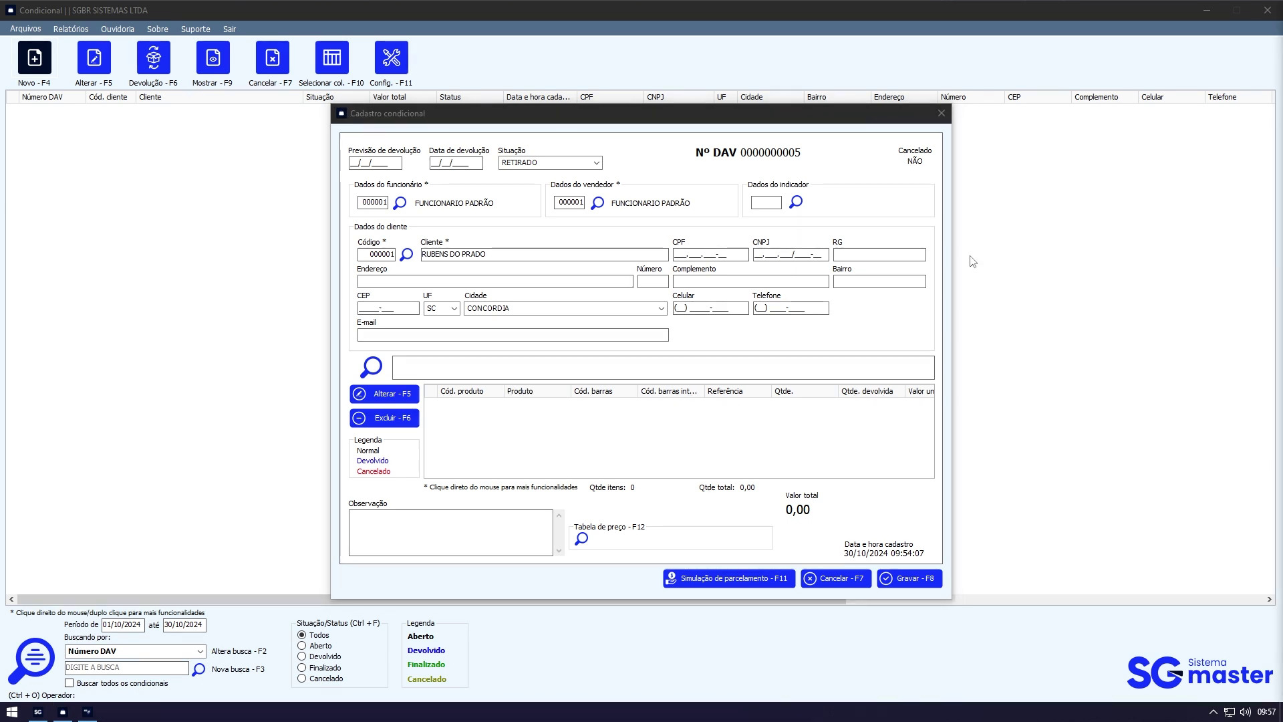
Step: Add product 13, CAMISETA, to the conditional
{"action": "left_click", "coordinate": [767, 365]}
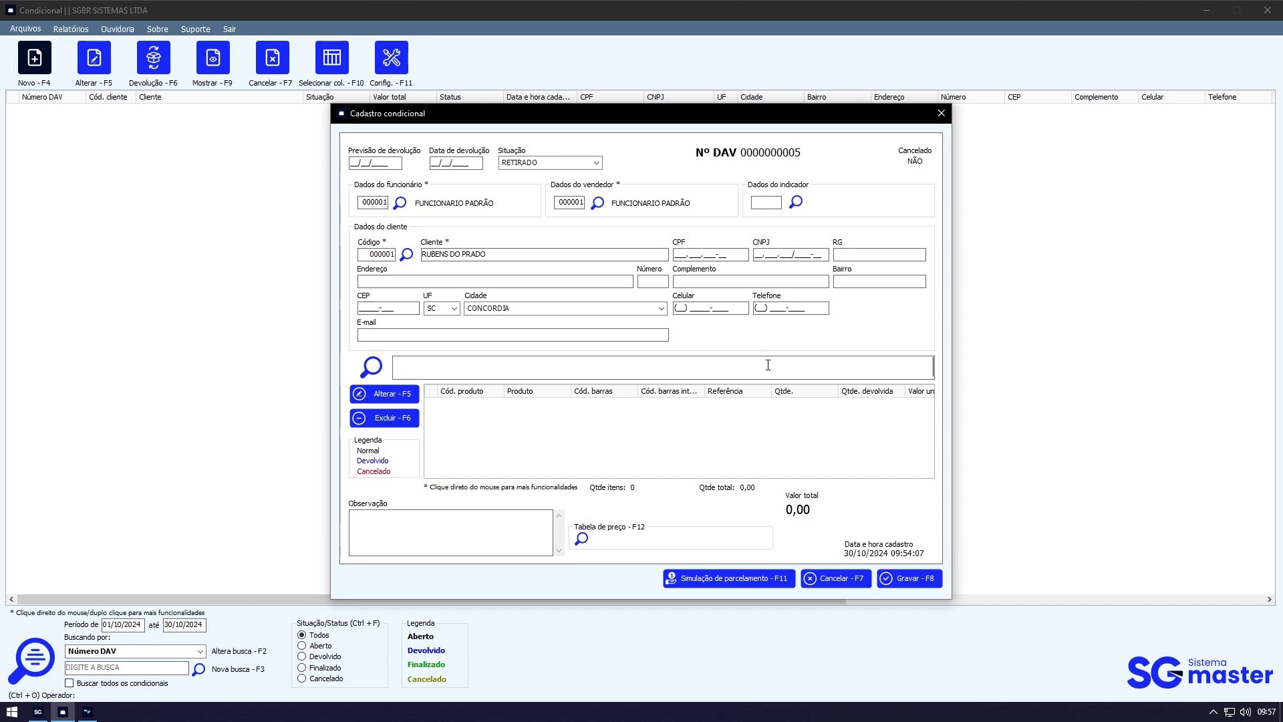
{"action": "type", "text": "13"}
{"action": "key", "text": "Return"}
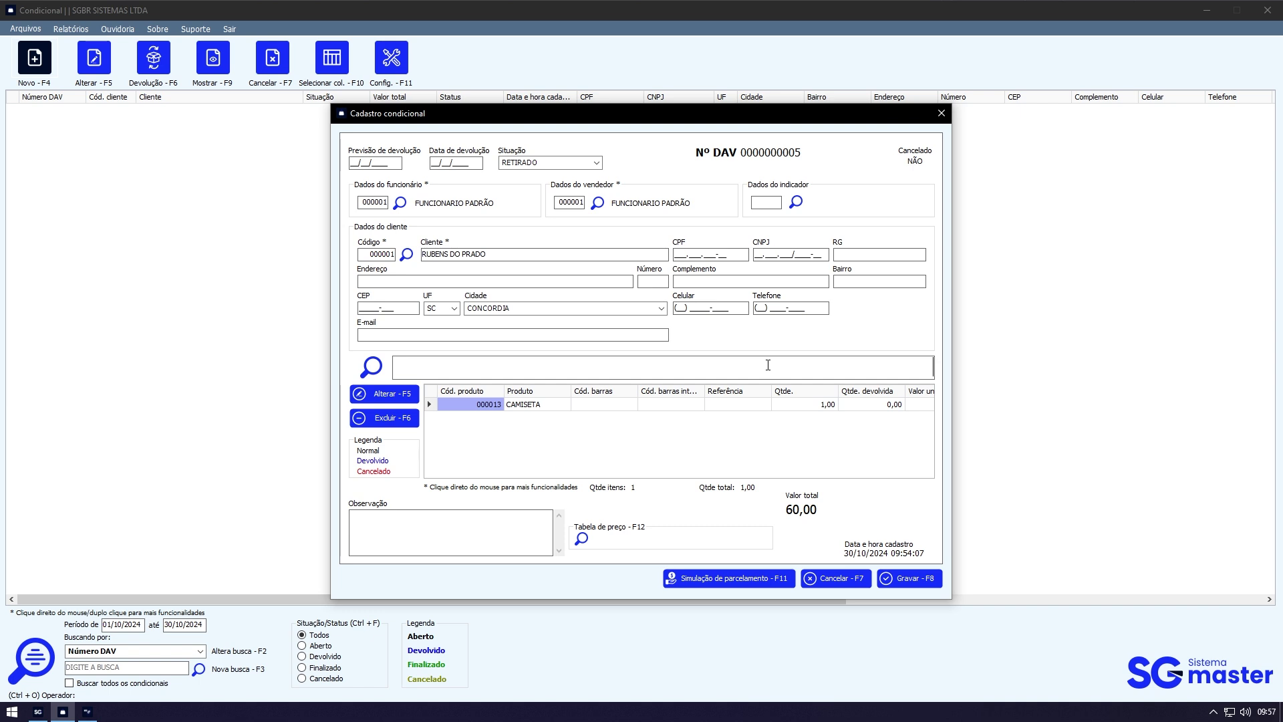
{"action": "left_click", "coordinate": [547, 406]}
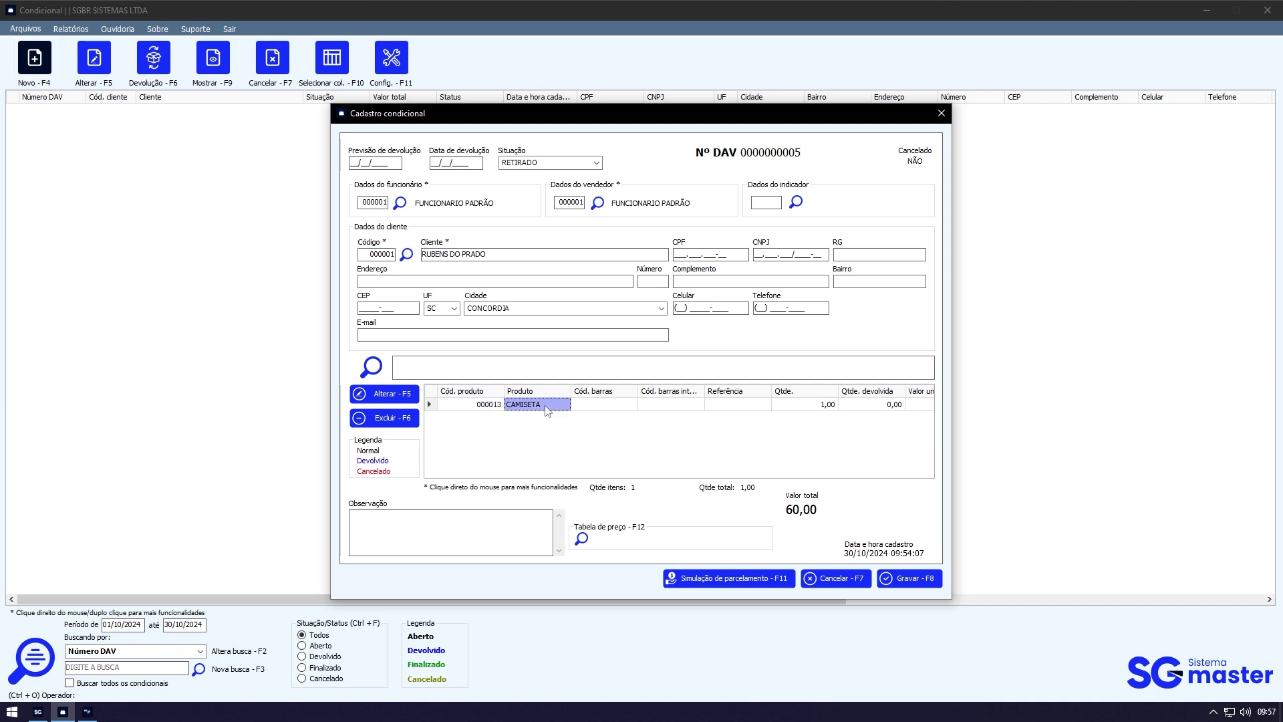
{"action": "left_click", "coordinate": [664, 369]}
Step: Browse the product list, checking CAMISA, CALÇA JEANS and CALÇÃO, without adding any
{"action": "left_click", "coordinate": [371, 366]}
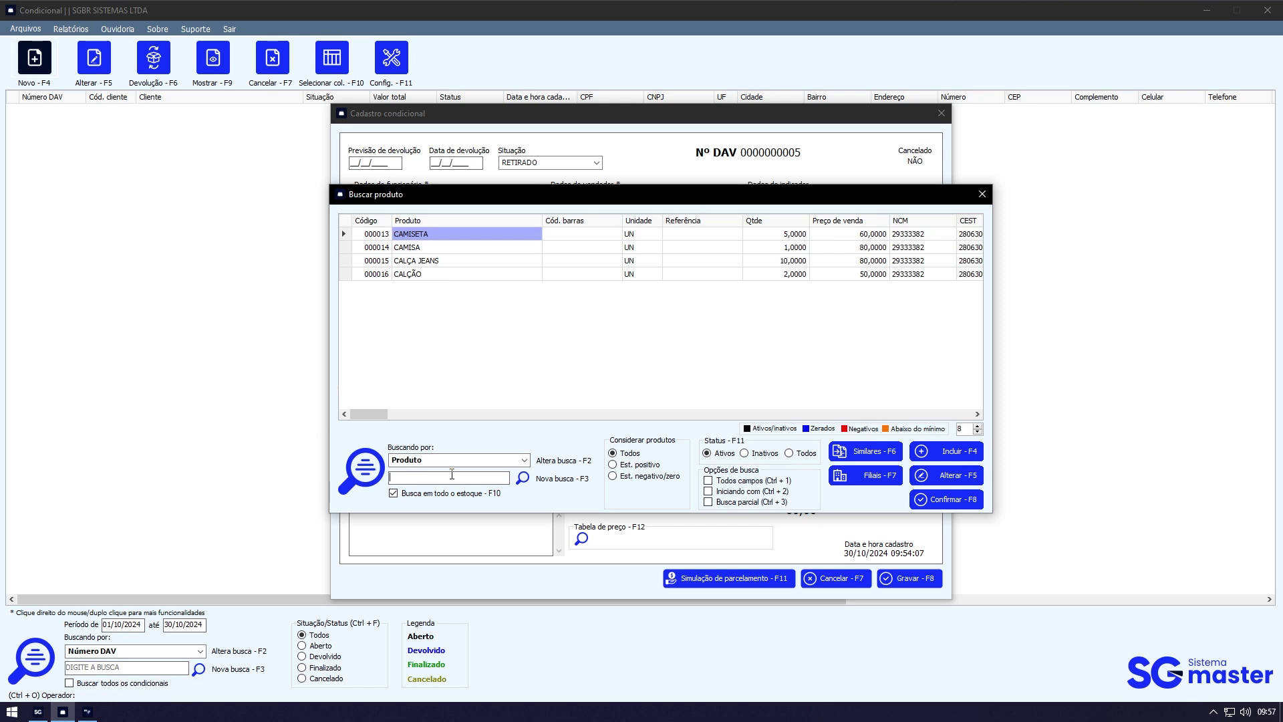
{"action": "left_click", "coordinate": [862, 248]}
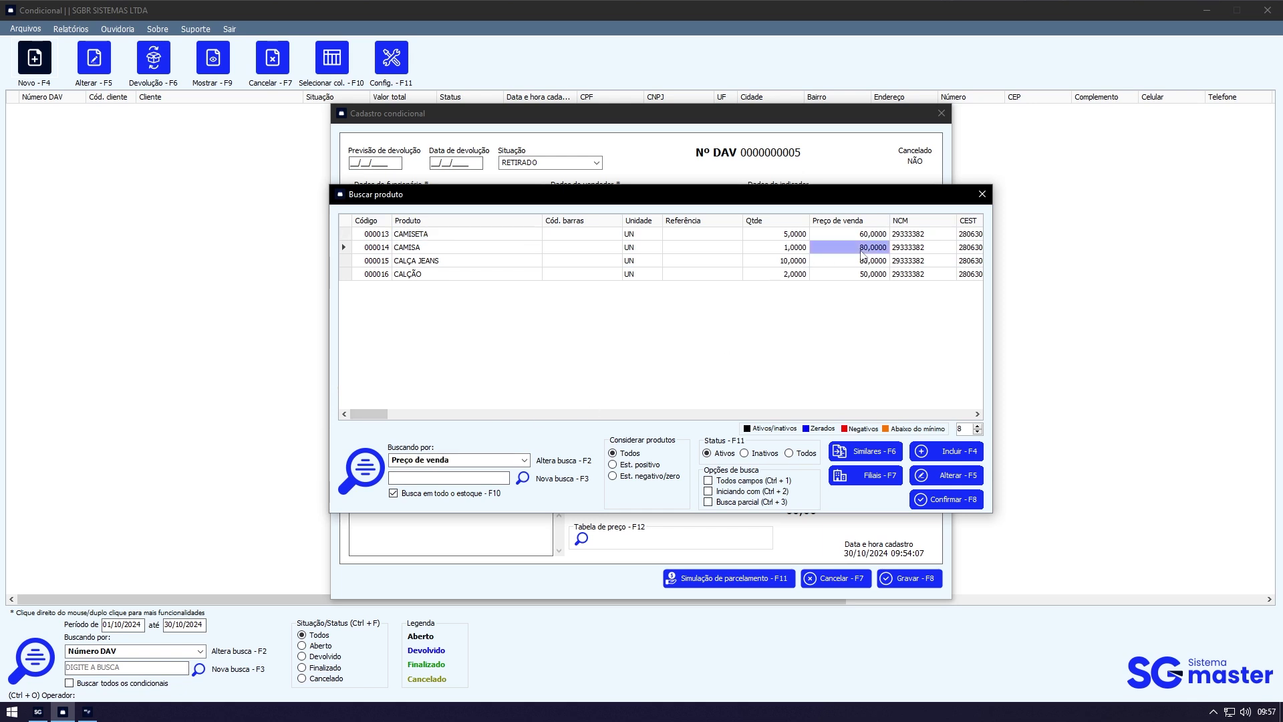
{"action": "left_click", "coordinate": [376, 261]}
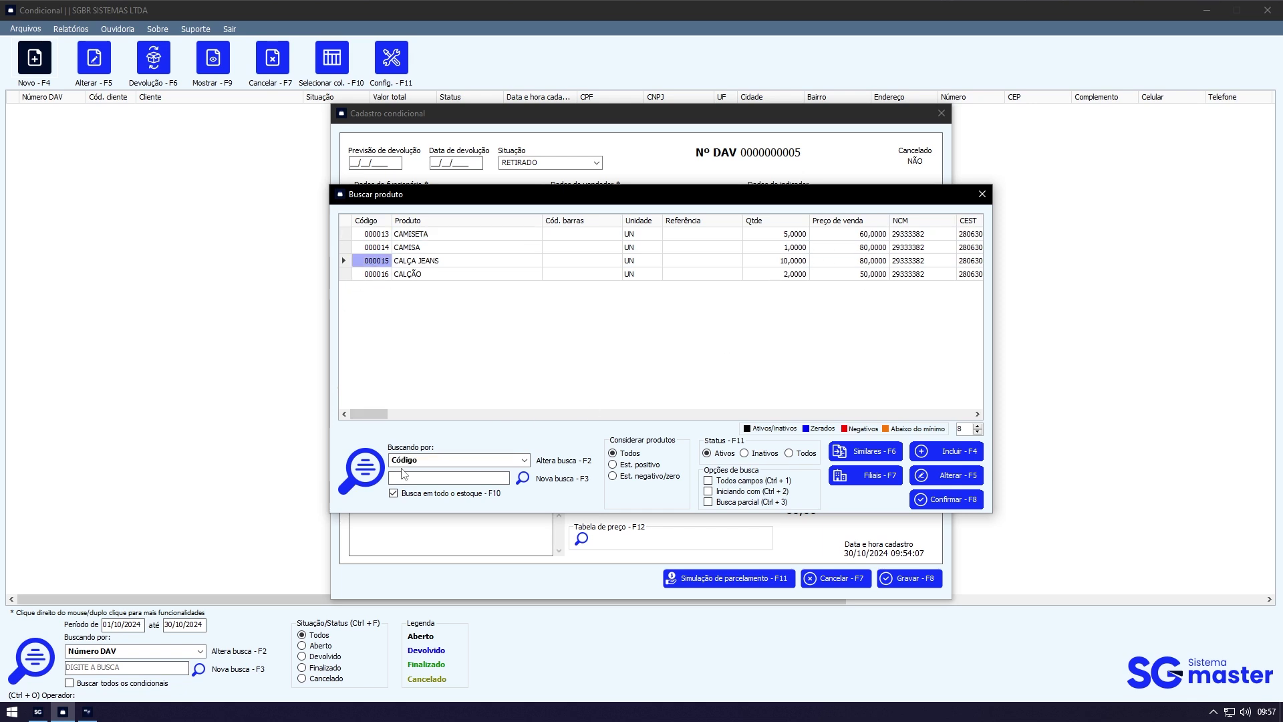
{"action": "left_click", "coordinate": [445, 273]}
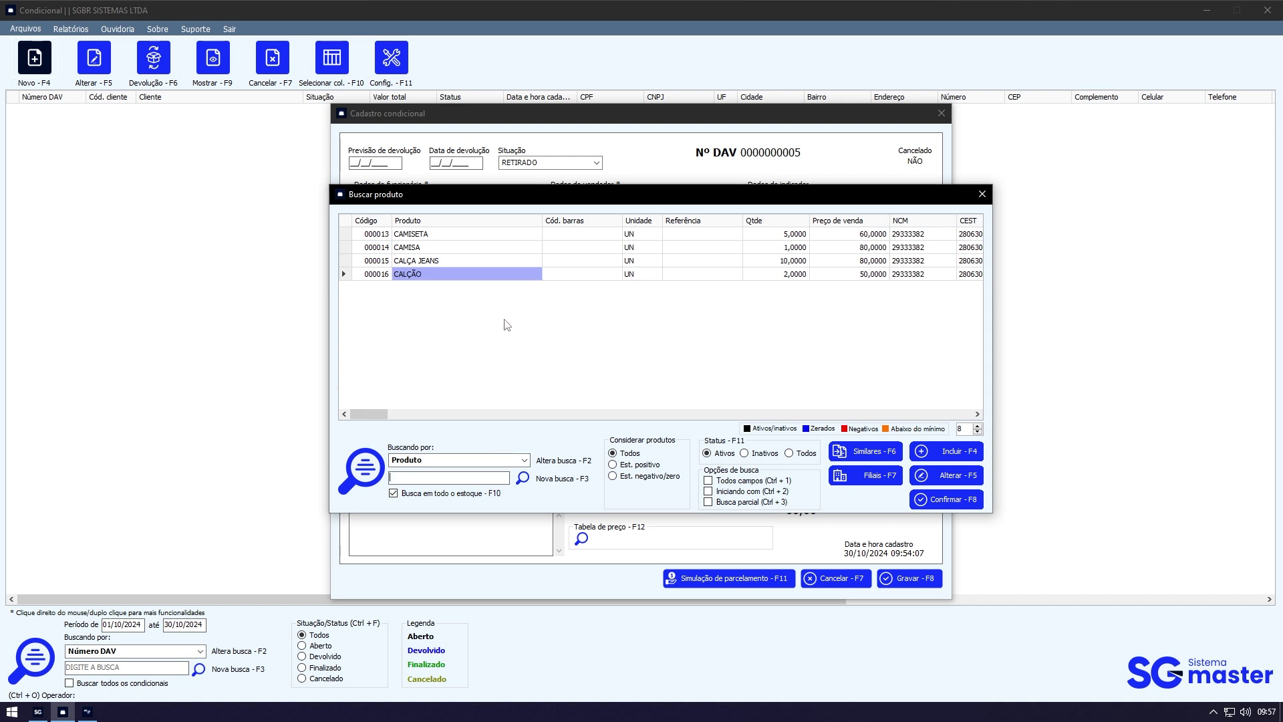
{"action": "key", "text": "Escape"}
{"action": "left_click", "coordinate": [498, 409]}
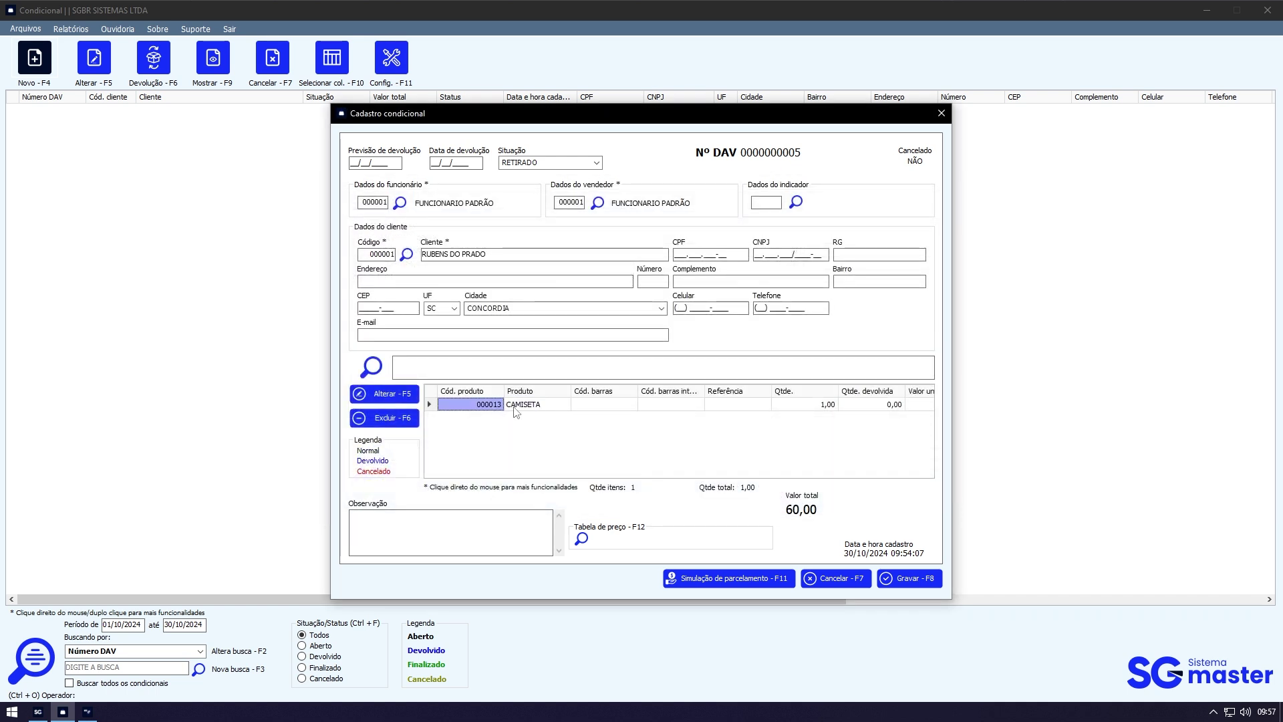
{"action": "left_click", "coordinate": [520, 408]}
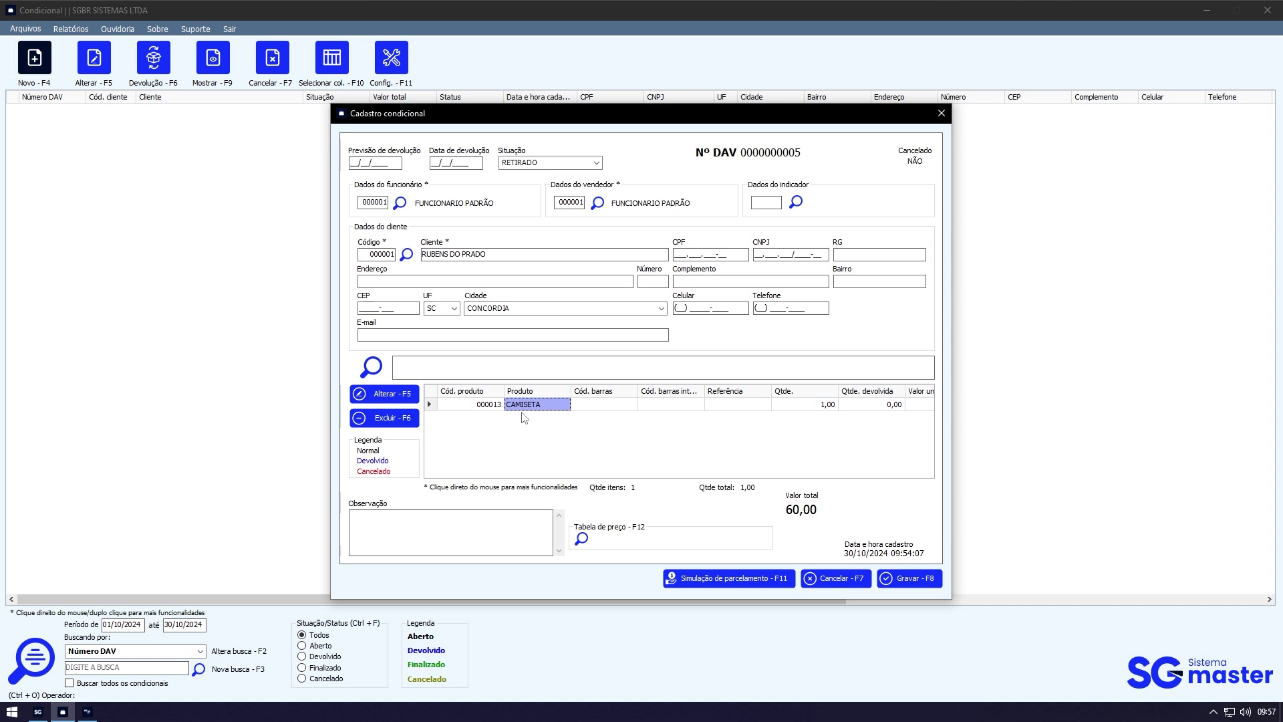
Step: Add CAMISA from the product list, bringing the conditional to 140,00
{"action": "left_click", "coordinate": [376, 372]}
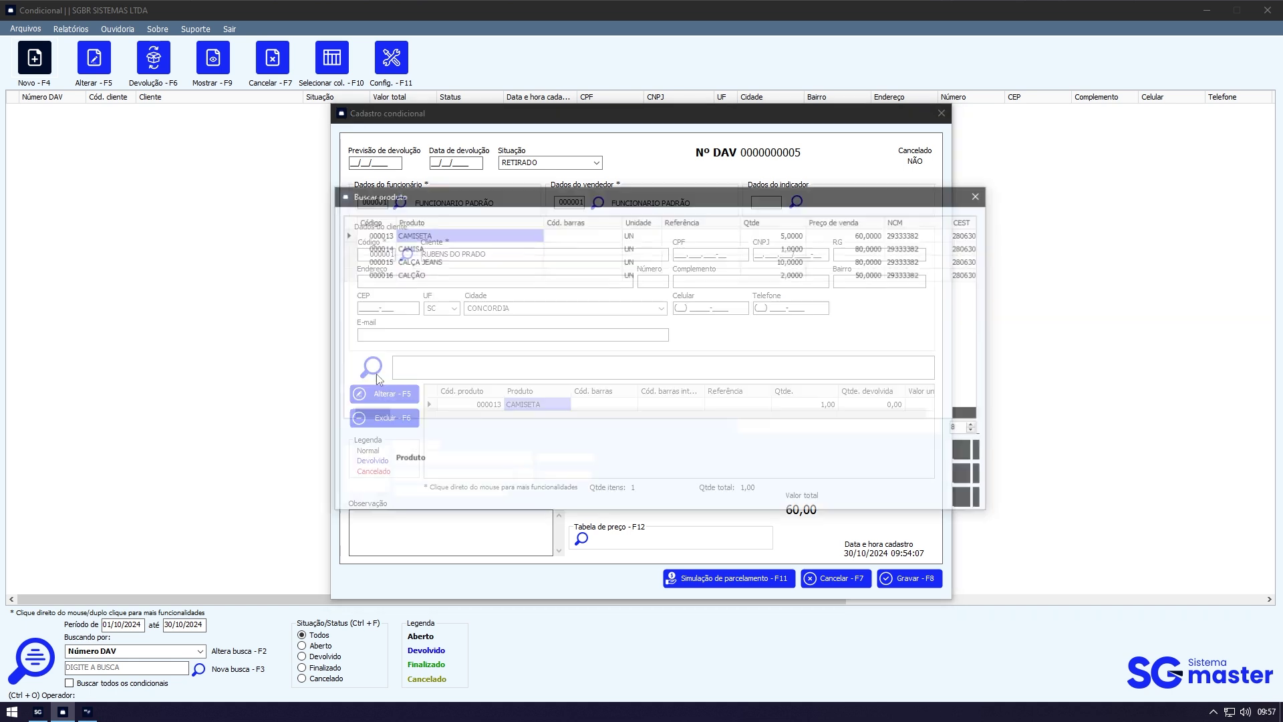
{"action": "double_click", "coordinate": [456, 243]}
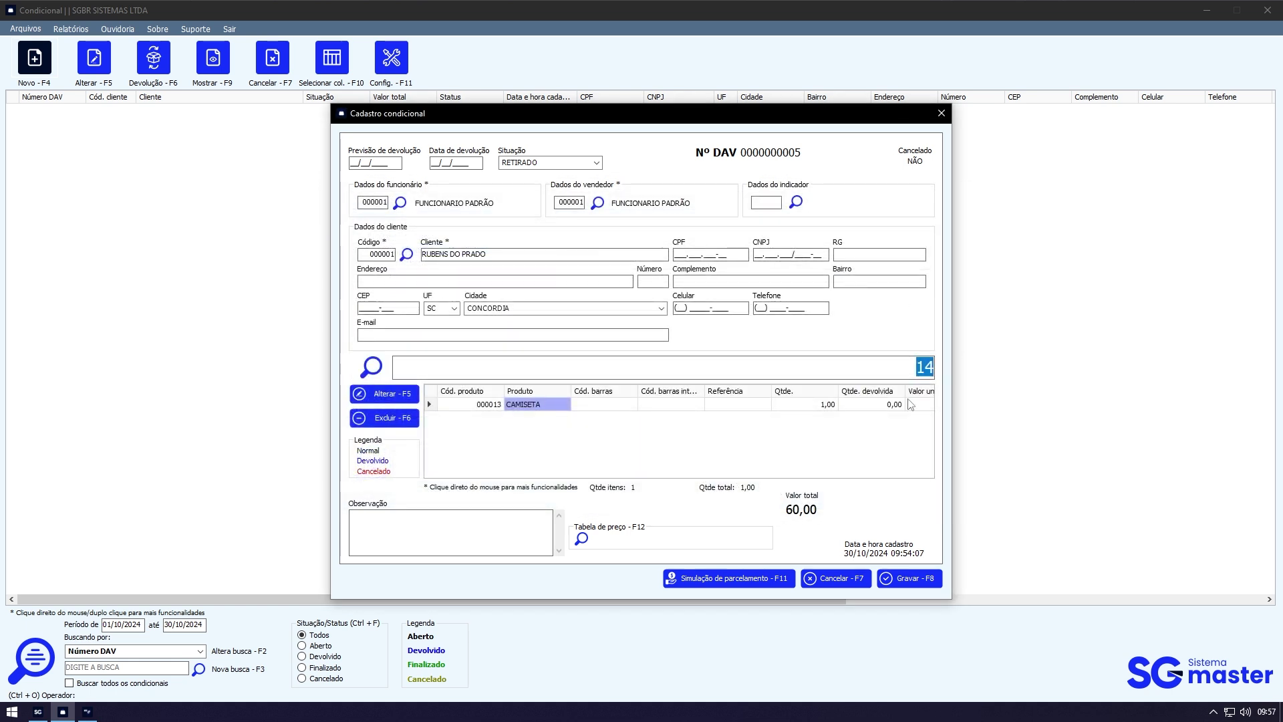
{"action": "key", "text": "Return"}
{"action": "left_click", "coordinate": [567, 419]}
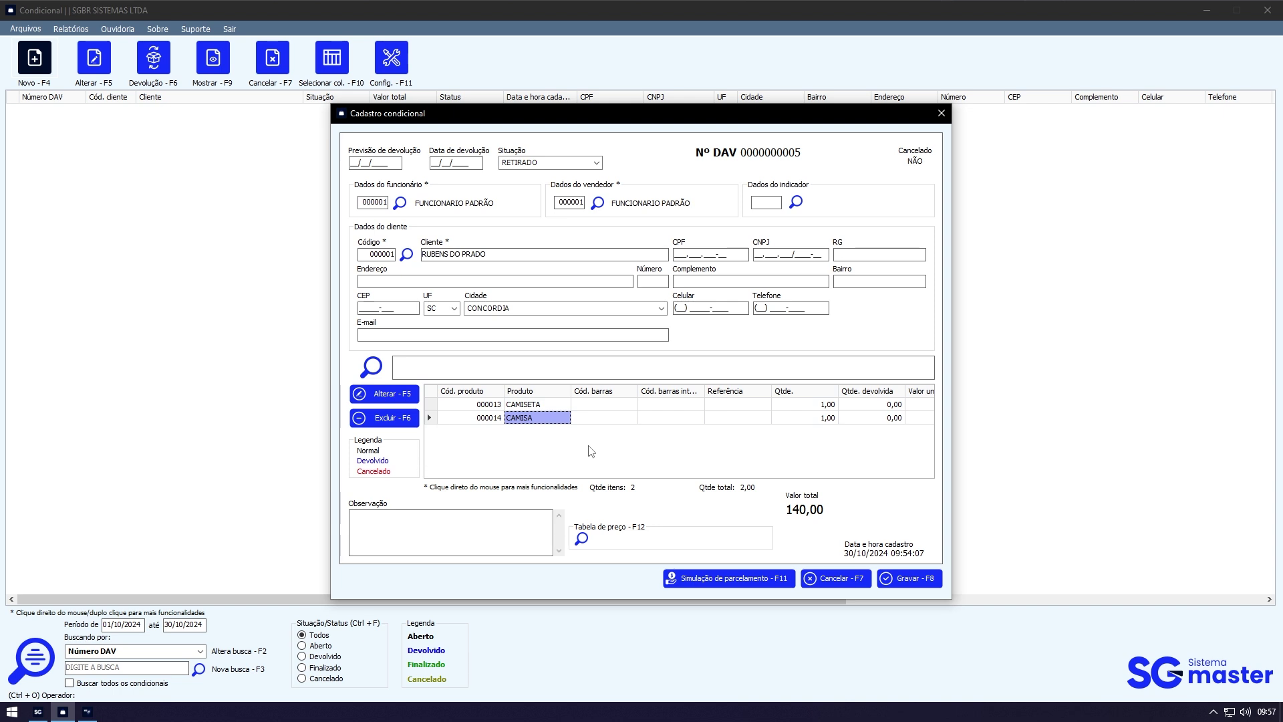
{"action": "left_click", "coordinate": [453, 521]}
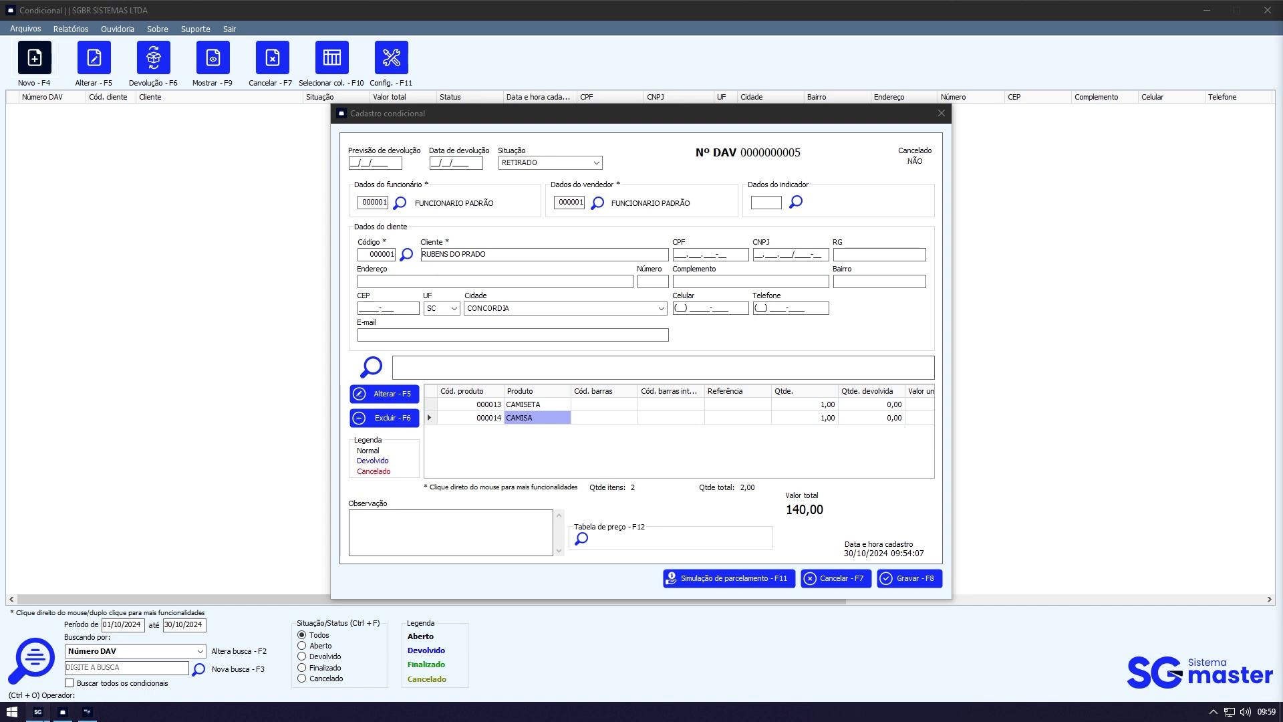
Step: In the stock screen, open the price tables list, start a new price table and discard it
{"action": "left_click", "coordinate": [37, 711]}
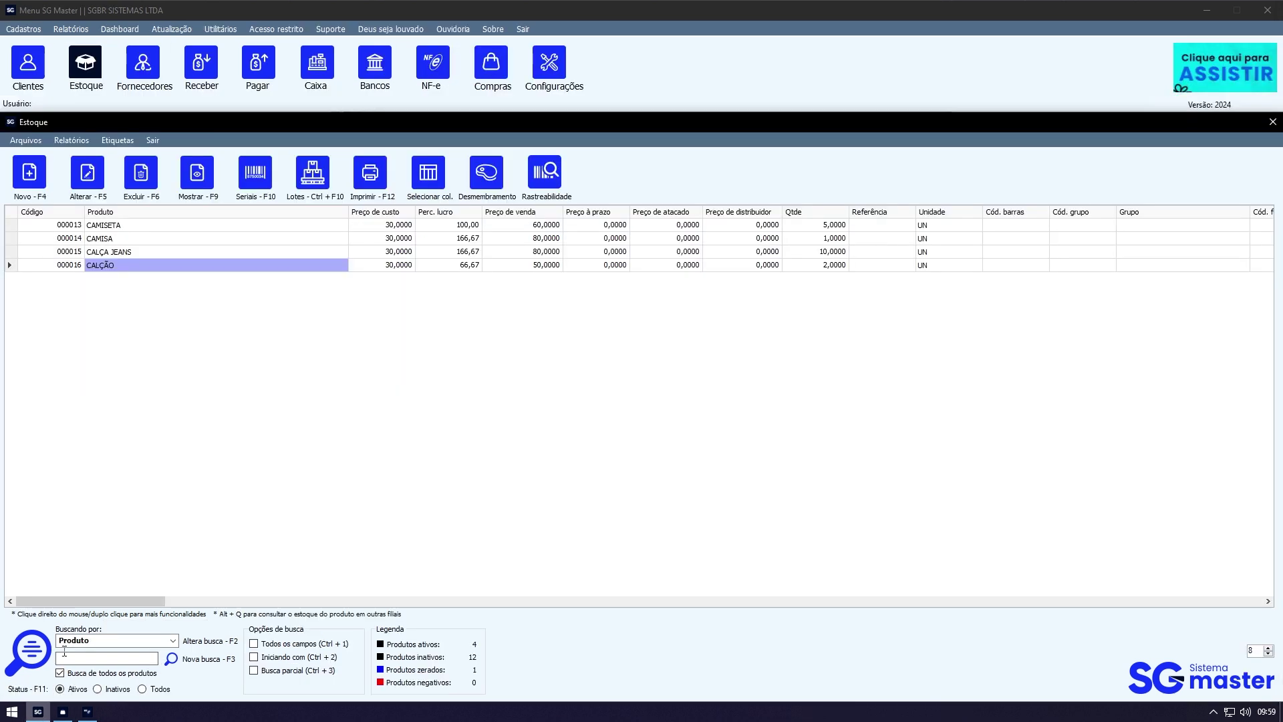
{"action": "left_click", "coordinate": [38, 142]}
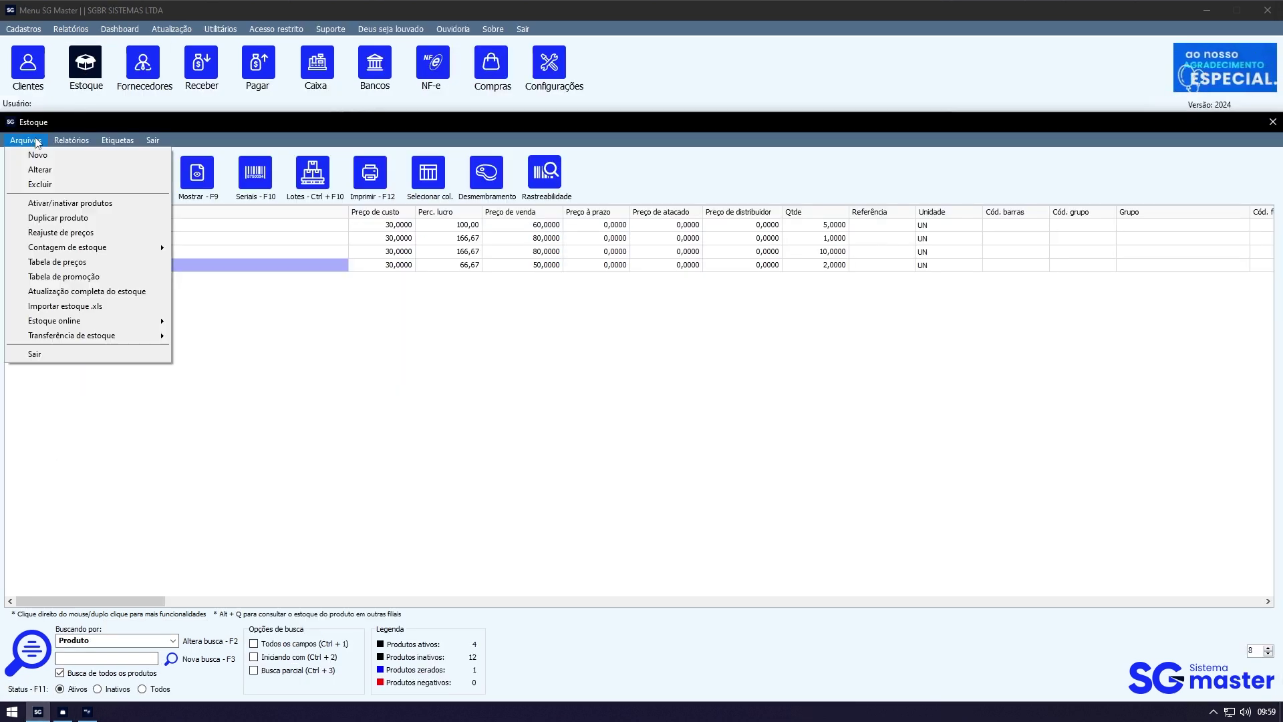
{"action": "left_click", "coordinate": [65, 263]}
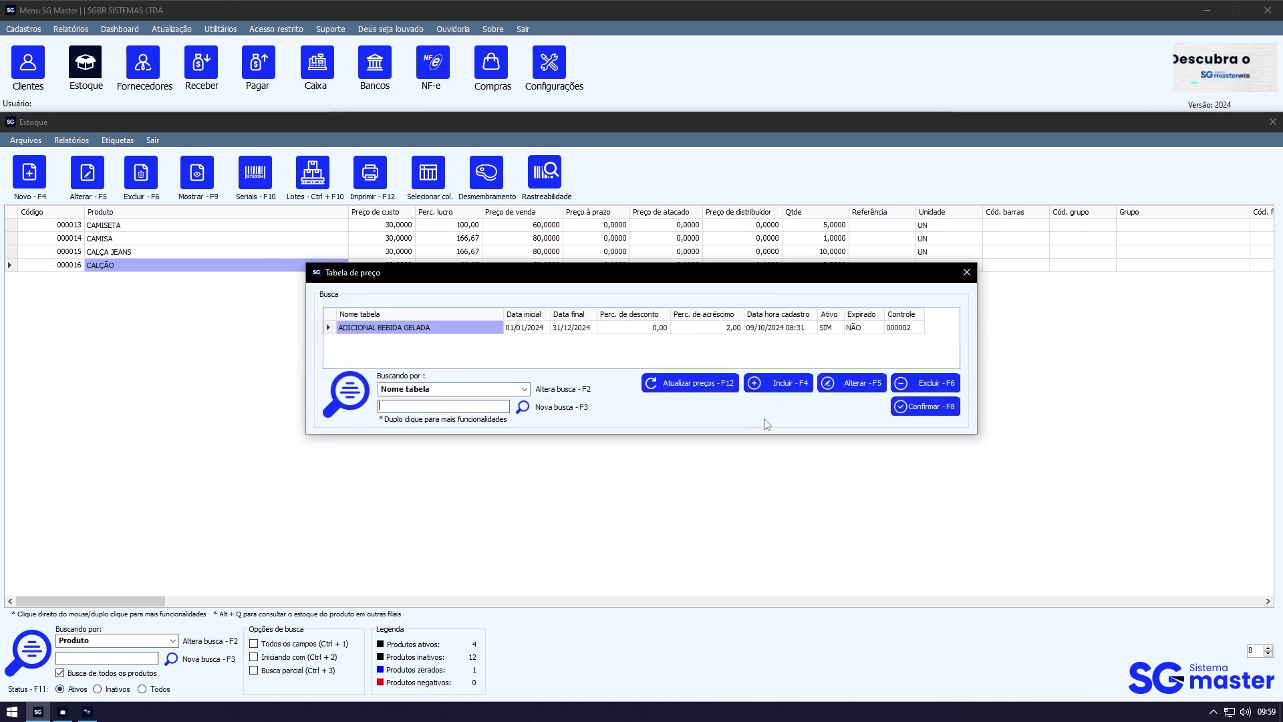
{"action": "left_click", "coordinate": [800, 392]}
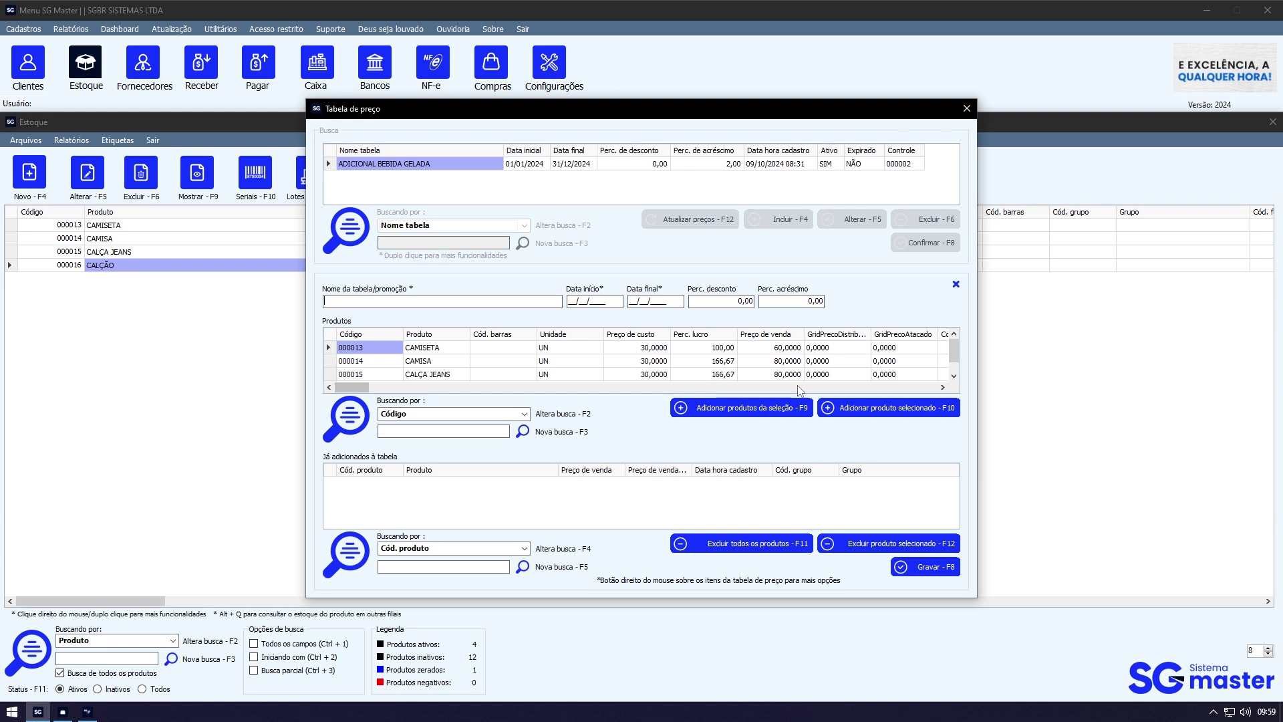
{"action": "left_click", "coordinate": [518, 335]}
{"action": "key", "text": "s"}
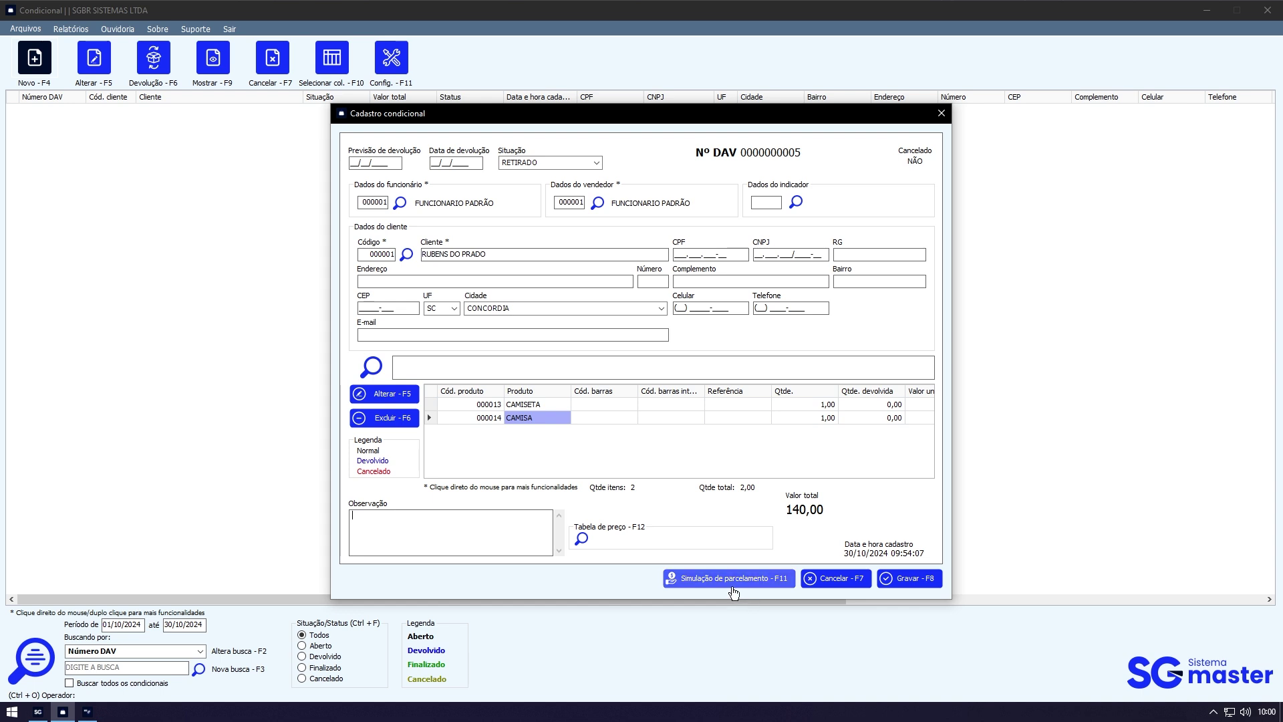
{"action": "left_click", "coordinate": [38, 712]}
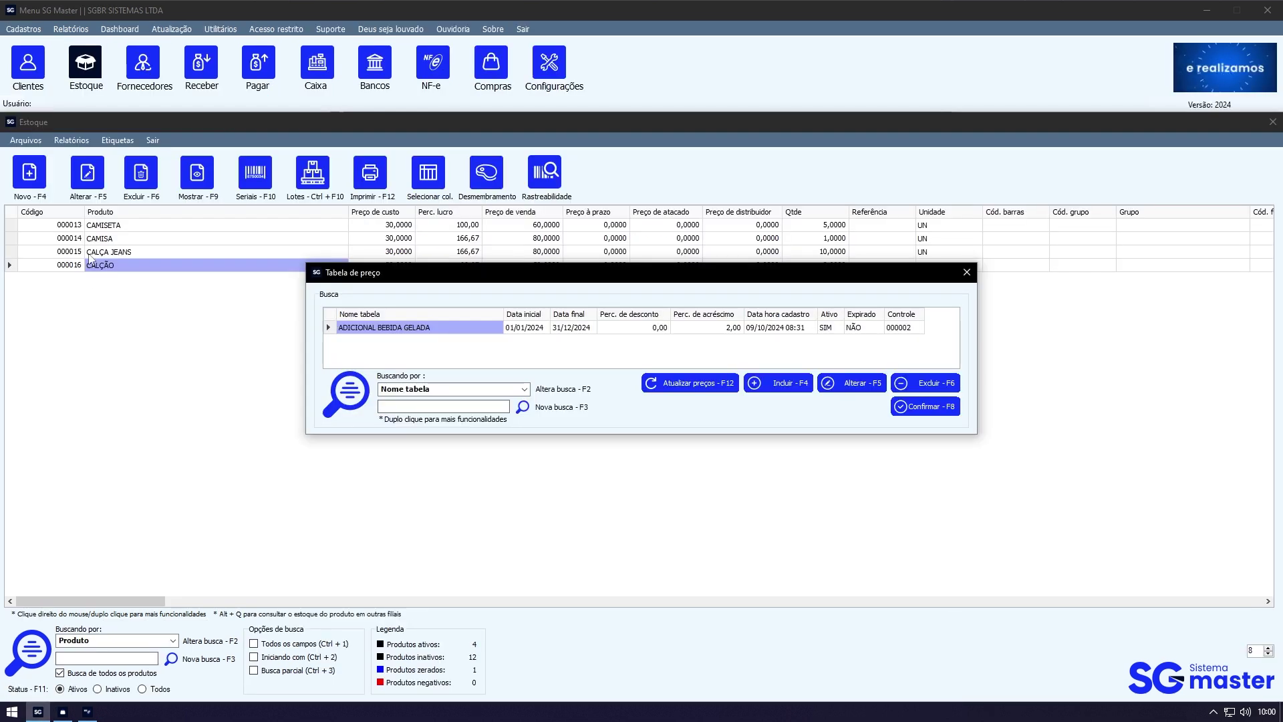
{"action": "left_click", "coordinate": [572, 328]}
{"action": "key", "text": "Escape"}
{"action": "left_click", "coordinate": [34, 29]}
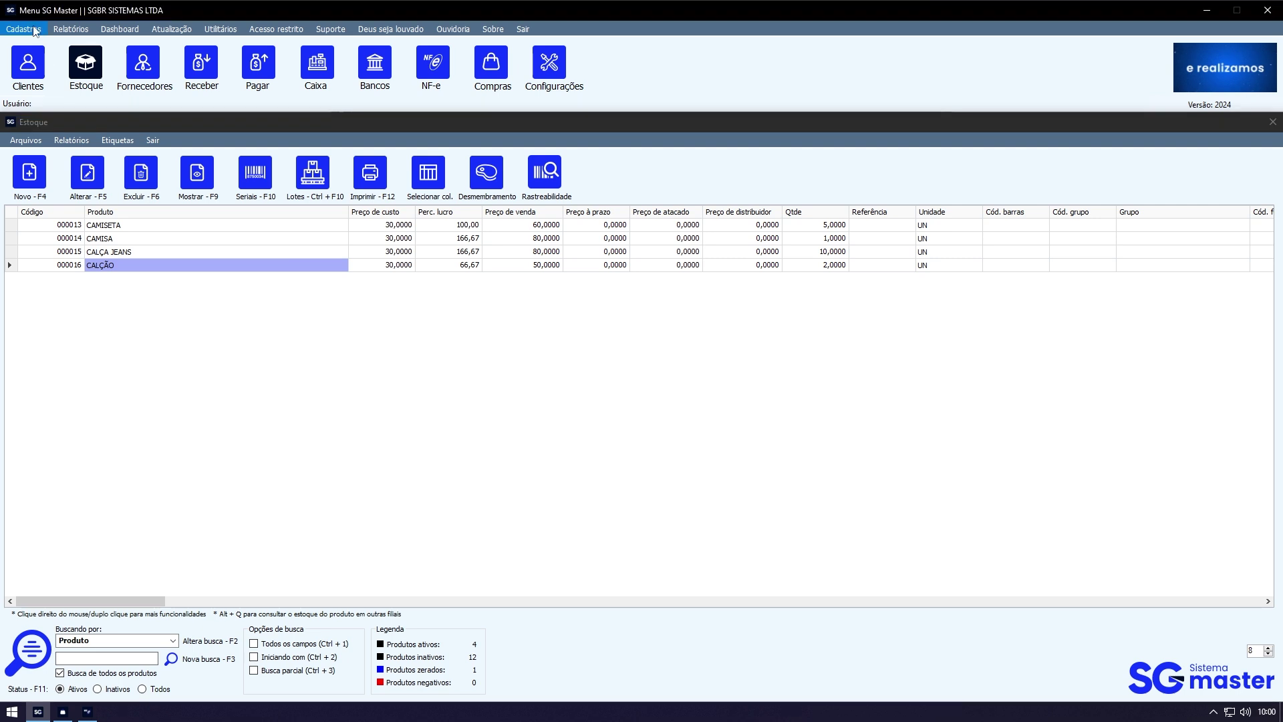
{"action": "left_click", "coordinate": [34, 29]}
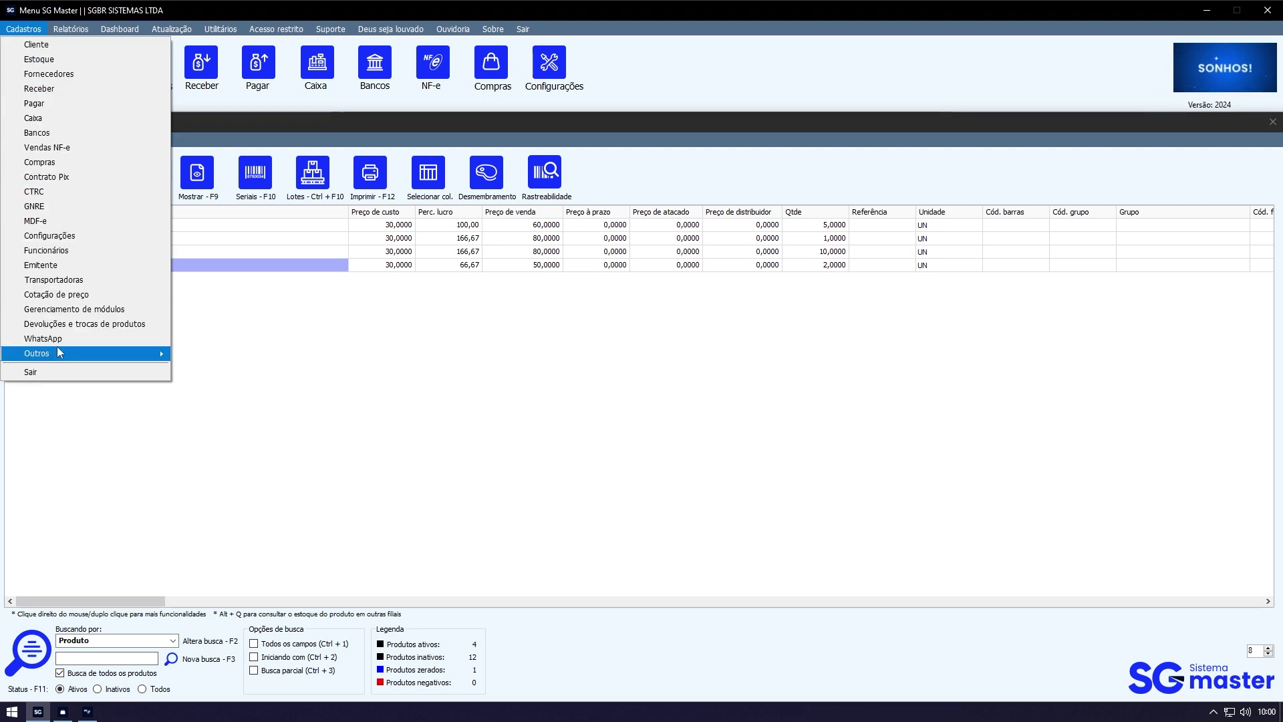
{"action": "mouse_move", "coordinate": [57, 348]}
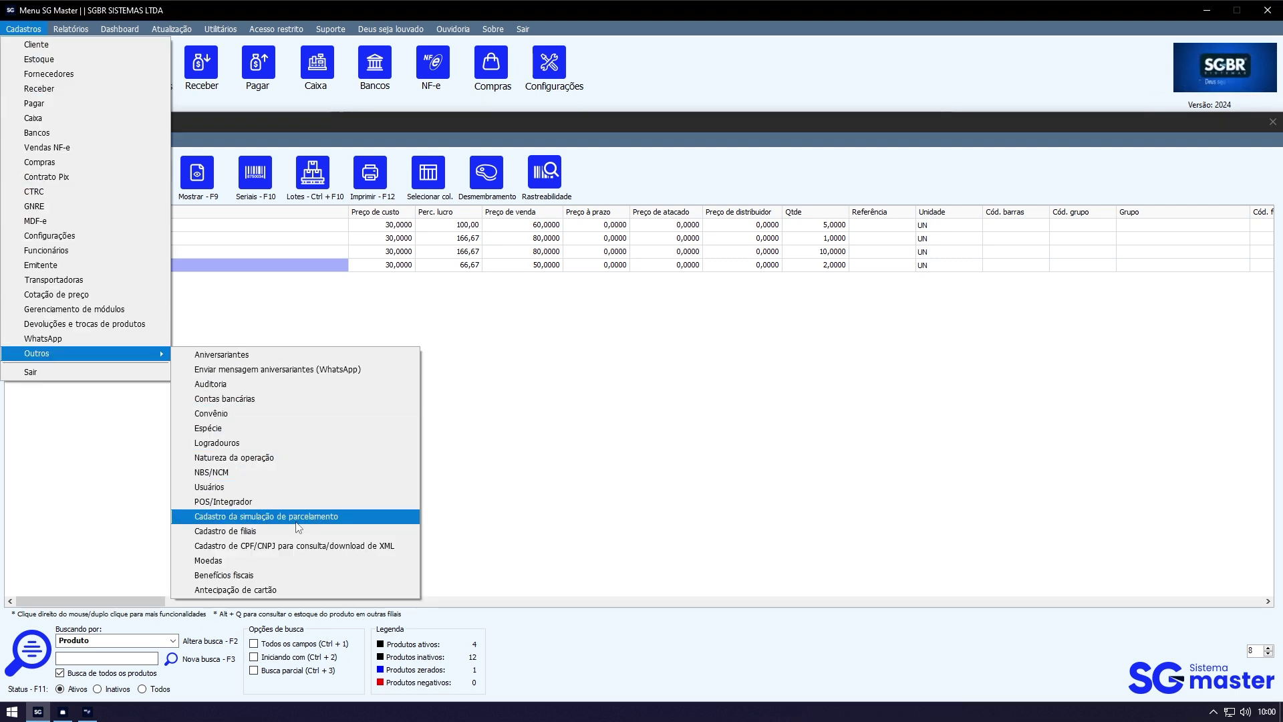
{"action": "left_click", "coordinate": [345, 517]}
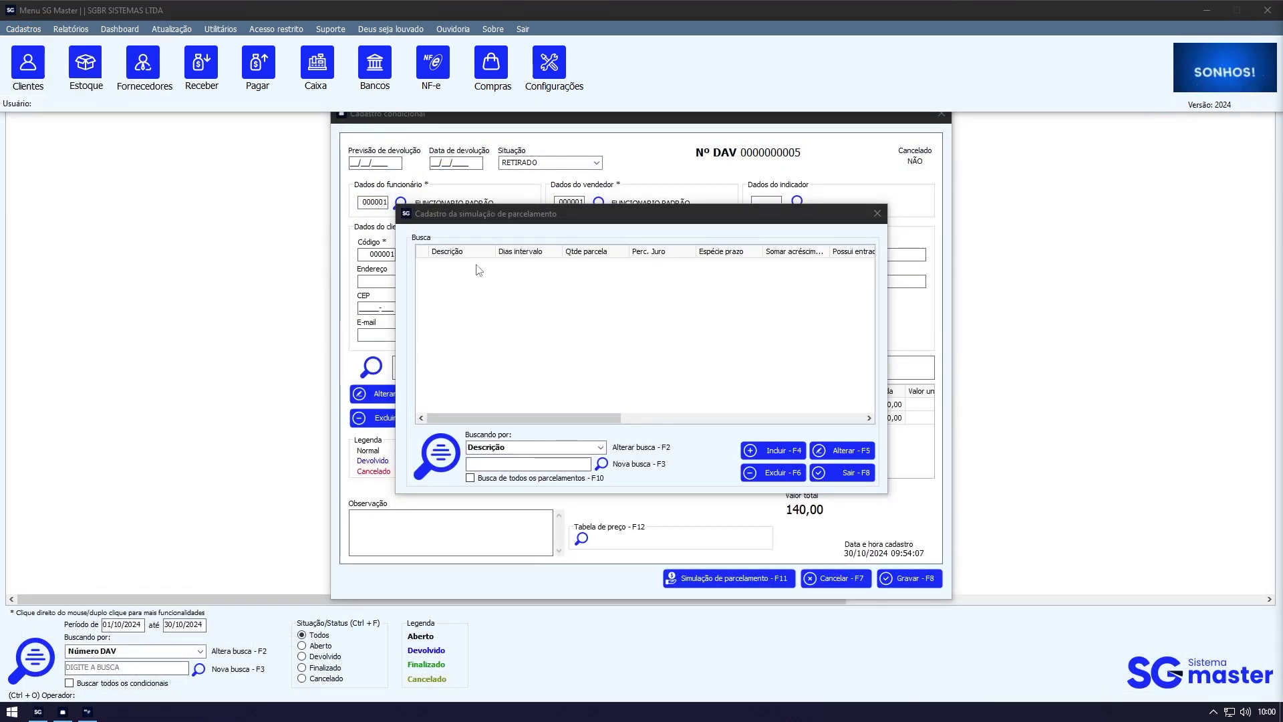
{"action": "left_click", "coordinate": [768, 456]}
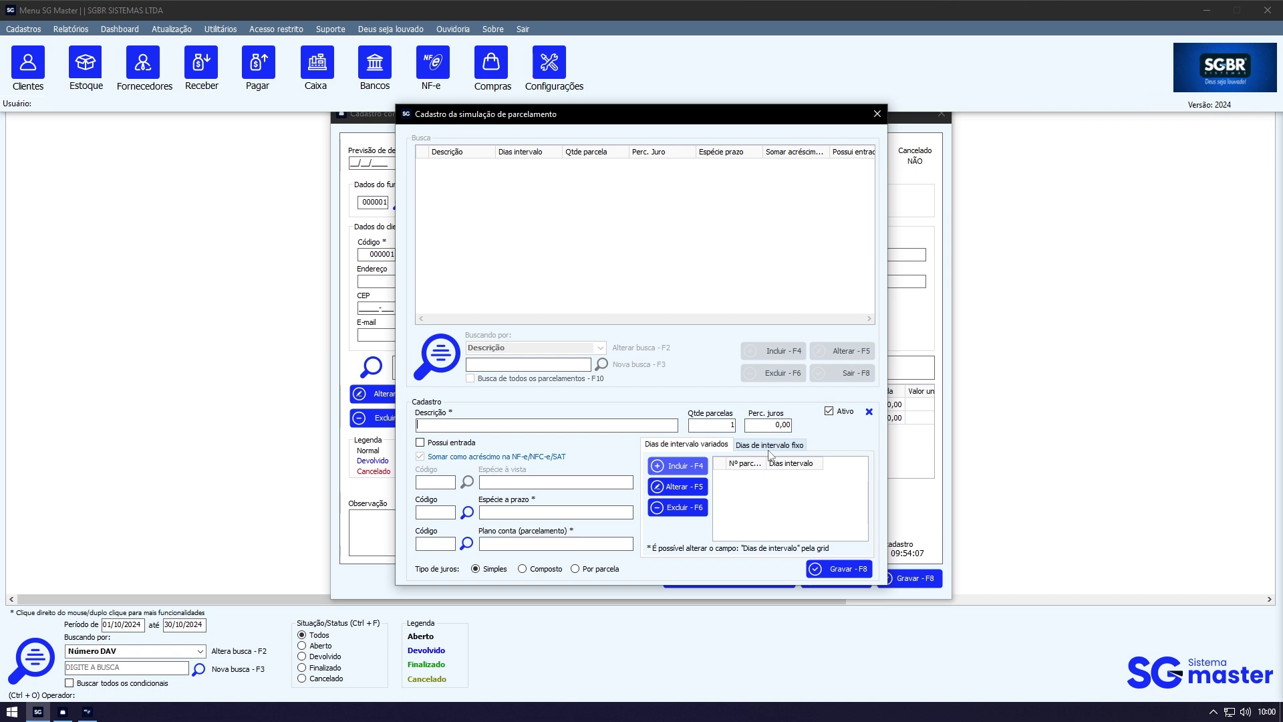
{"action": "key", "text": "Tab"}
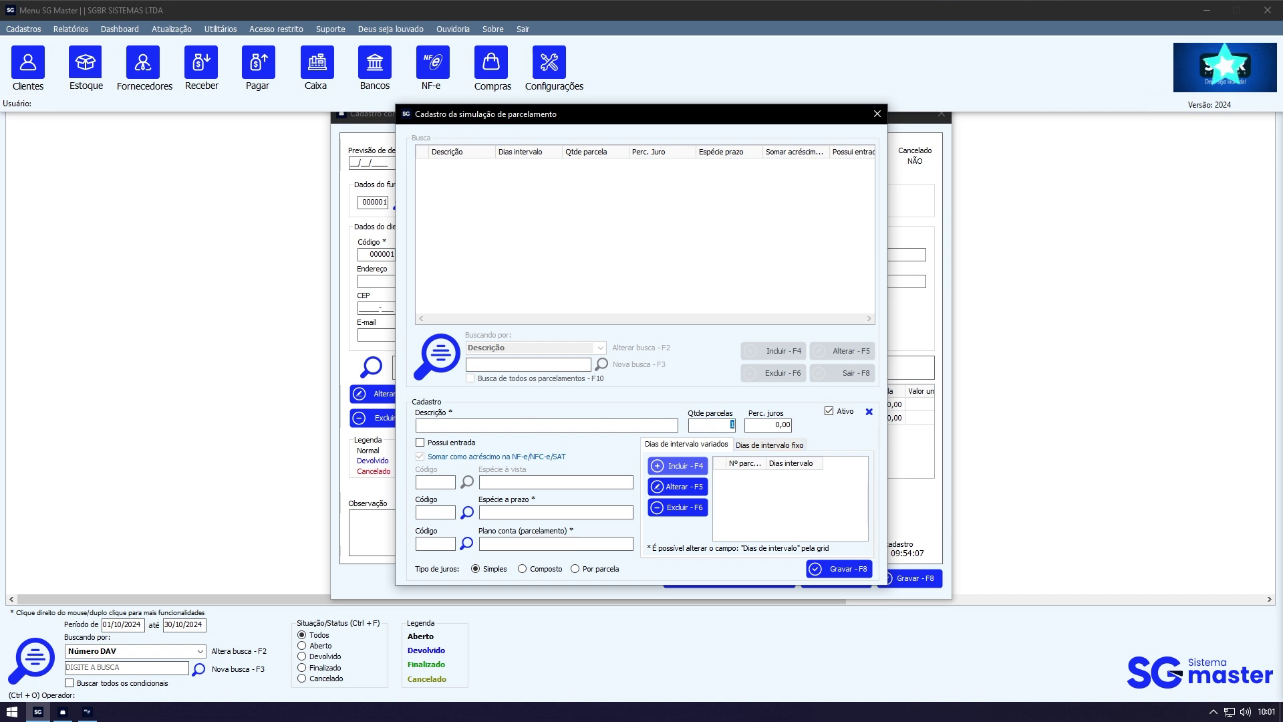
{"action": "type", "text": "3"}
{"action": "key", "text": "Tab"}
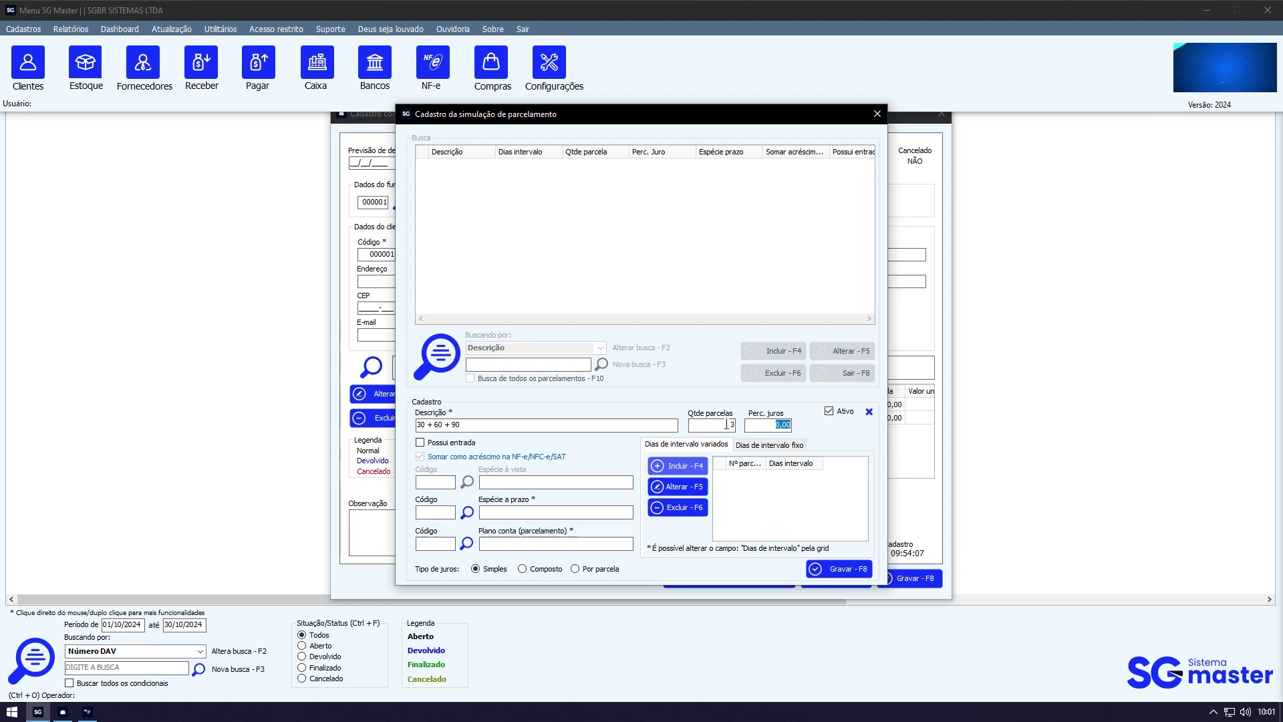
{"action": "left_click", "coordinate": [713, 425]}
{"action": "key", "text": "BackSpace"}
{"action": "type", "text": "5"}
{"action": "key", "text": "Tab"}
{"action": "key", "text": "Escape"}
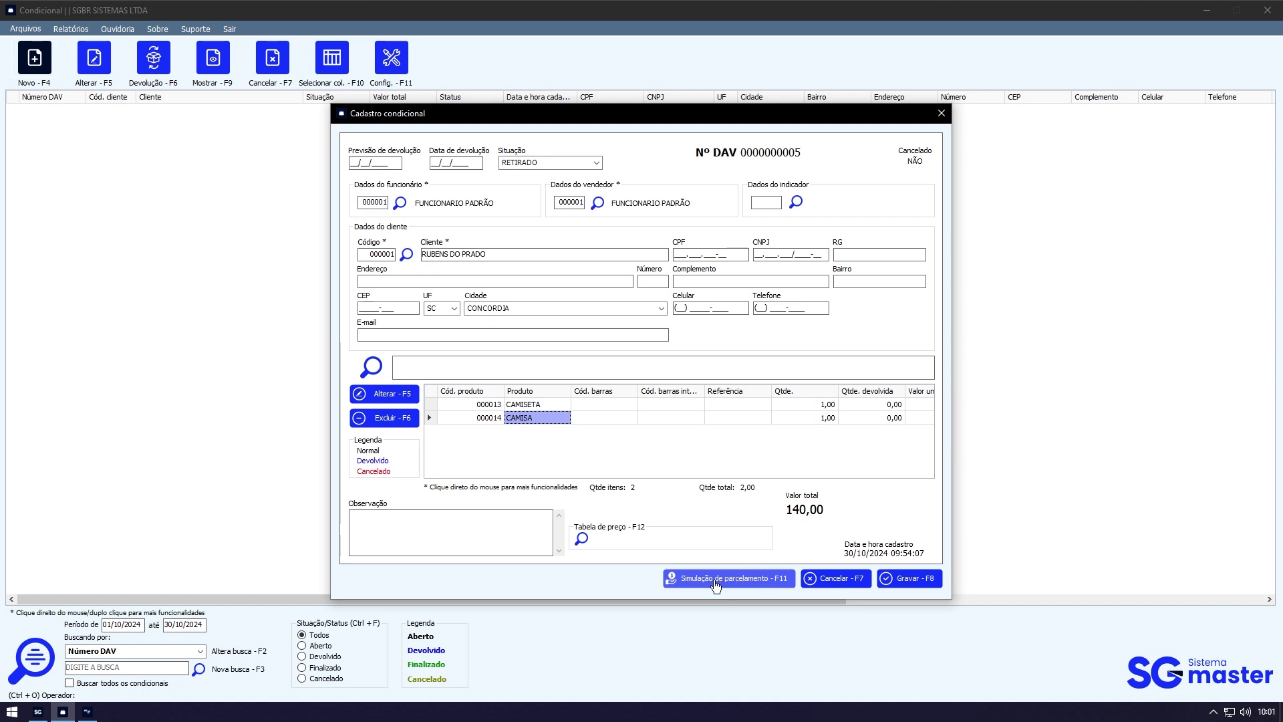
Step: Save conditional DAV 5 and close its print preview
{"action": "left_click", "coordinate": [363, 524]}
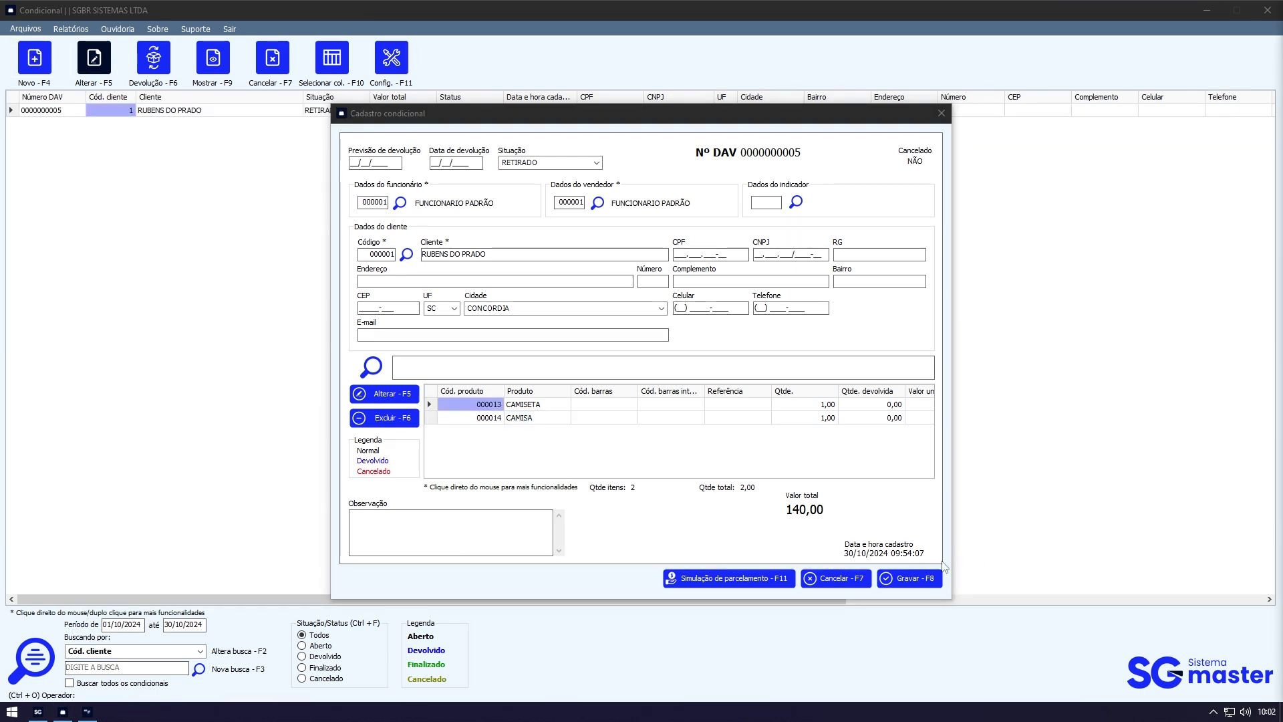
{"action": "left_click", "coordinate": [936, 580]}
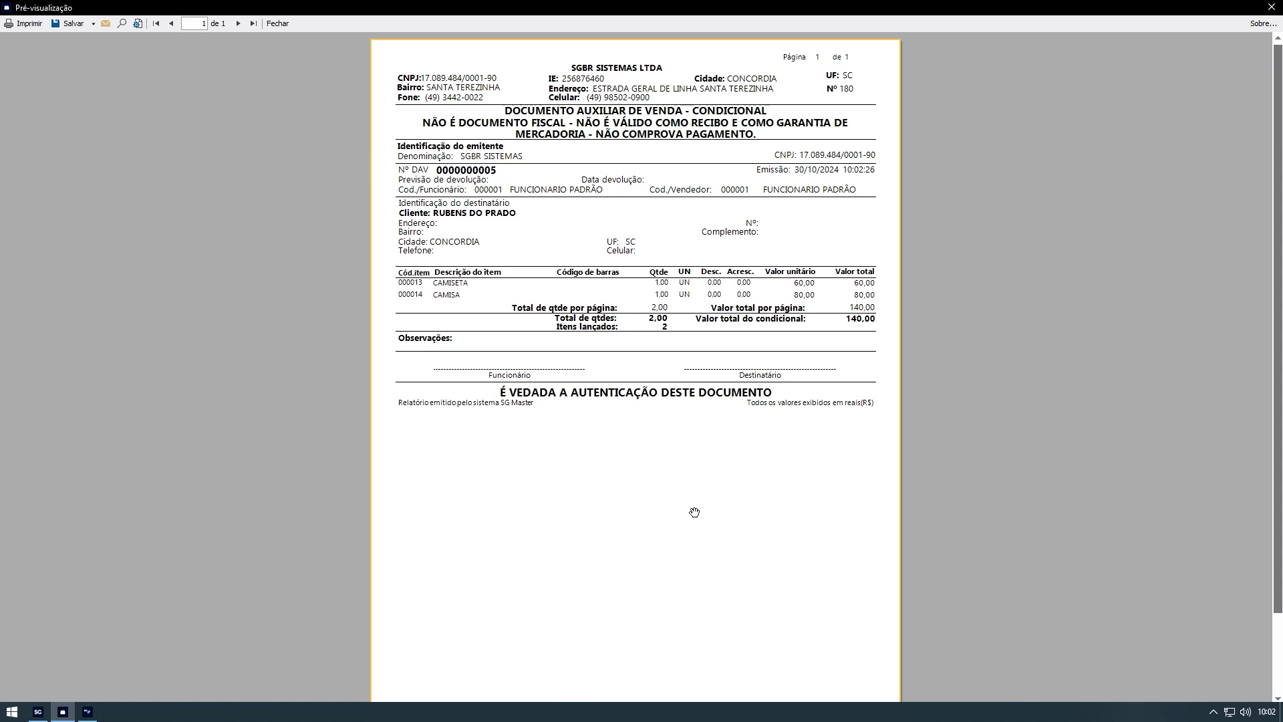
{"action": "key", "text": "Escape"}
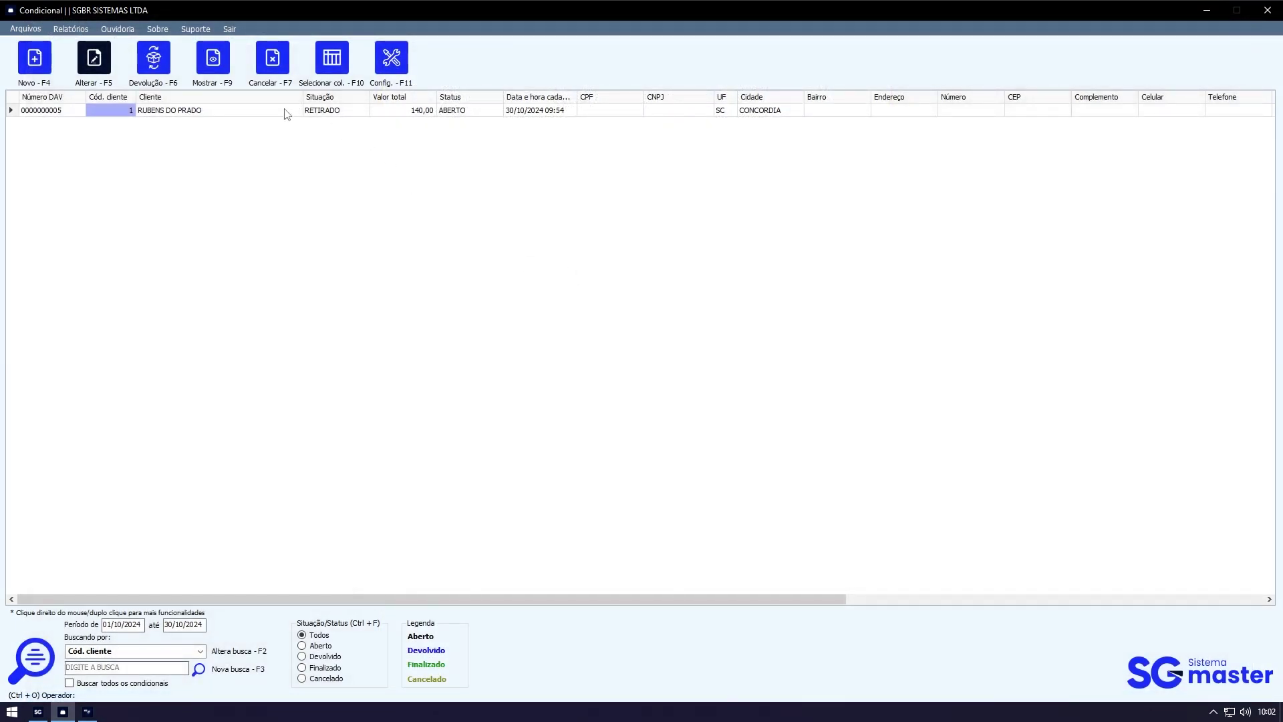
Step: Bring up DAV 5's row options with the Impressões submenu, then dismiss them
{"action": "right_click", "coordinate": [286, 113]}
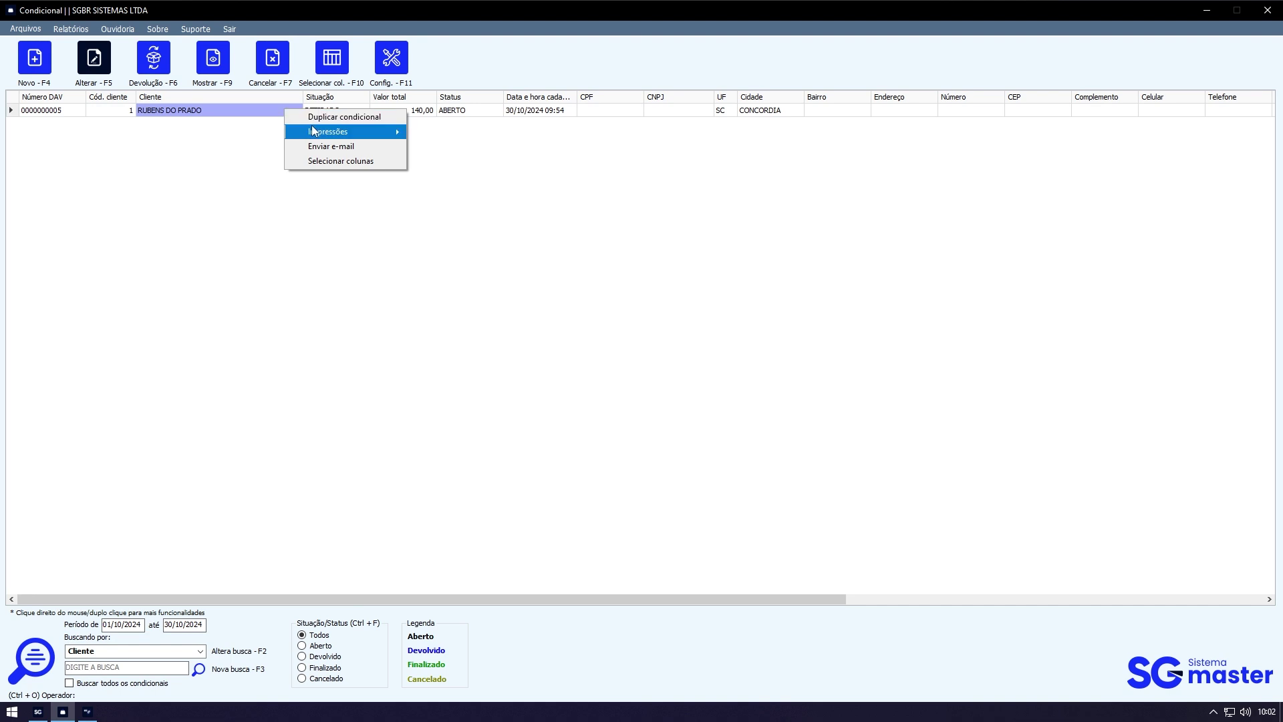
{"action": "mouse_move", "coordinate": [314, 131]}
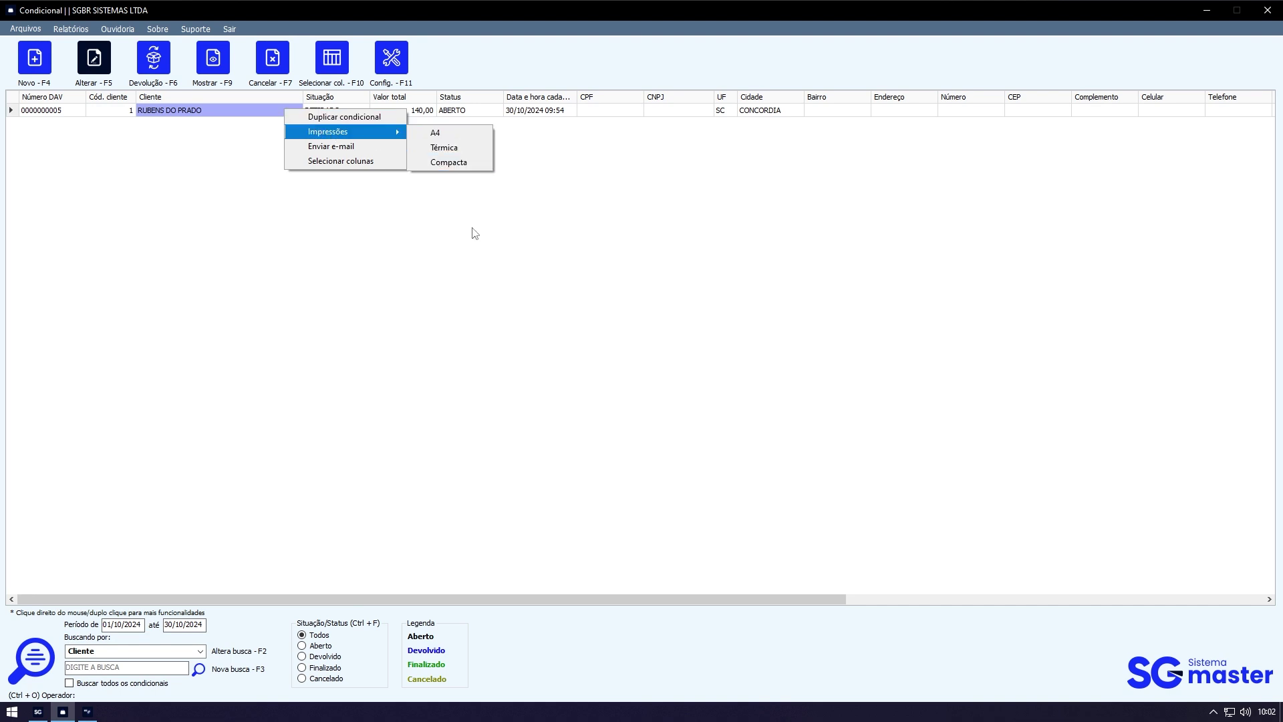
{"action": "left_click", "coordinate": [429, 247]}
Step: Set conditional printouts to print in 2 copies, keeping grid printing detailed
{"action": "left_click", "coordinate": [394, 59]}
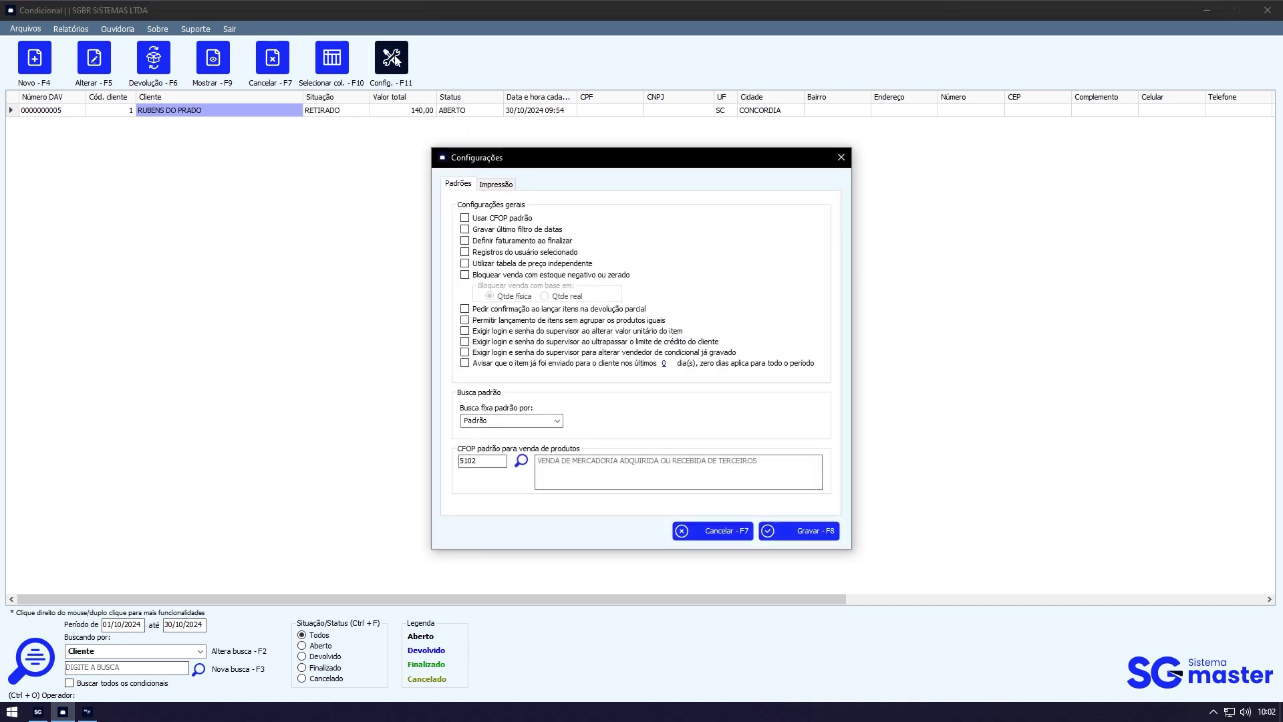
{"action": "left_click", "coordinate": [489, 184]}
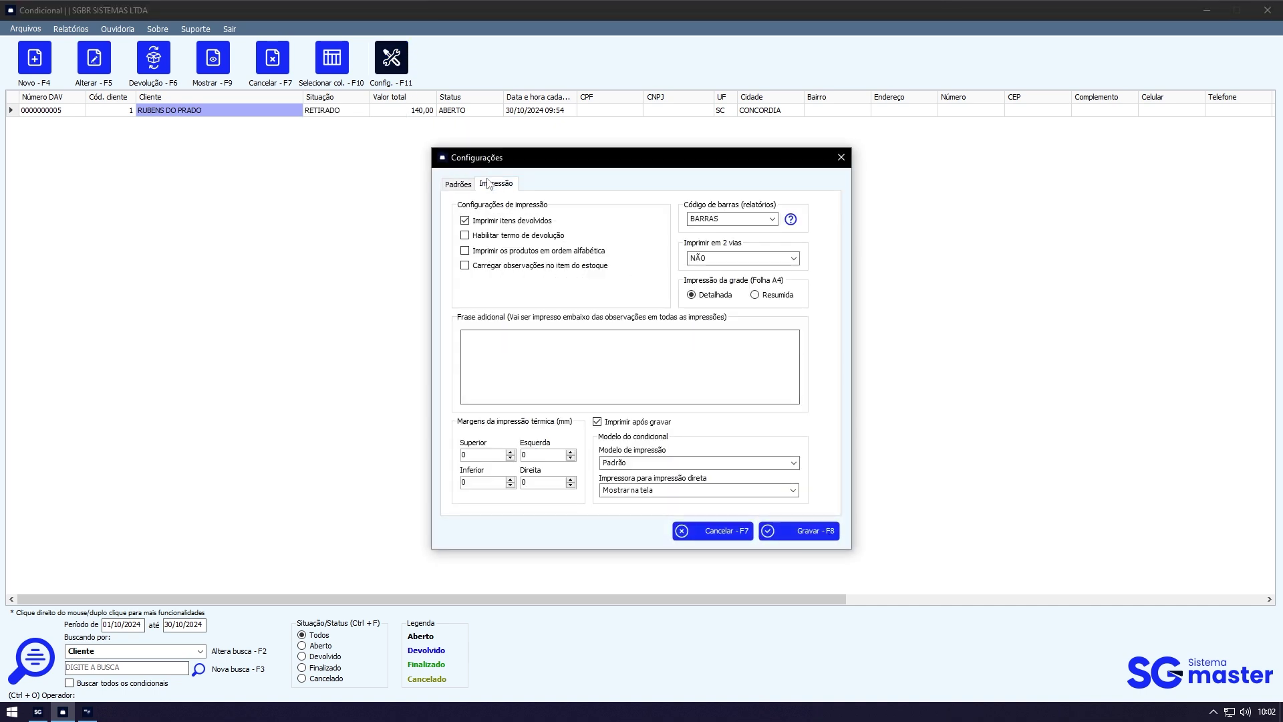
{"action": "left_click", "coordinate": [794, 262]}
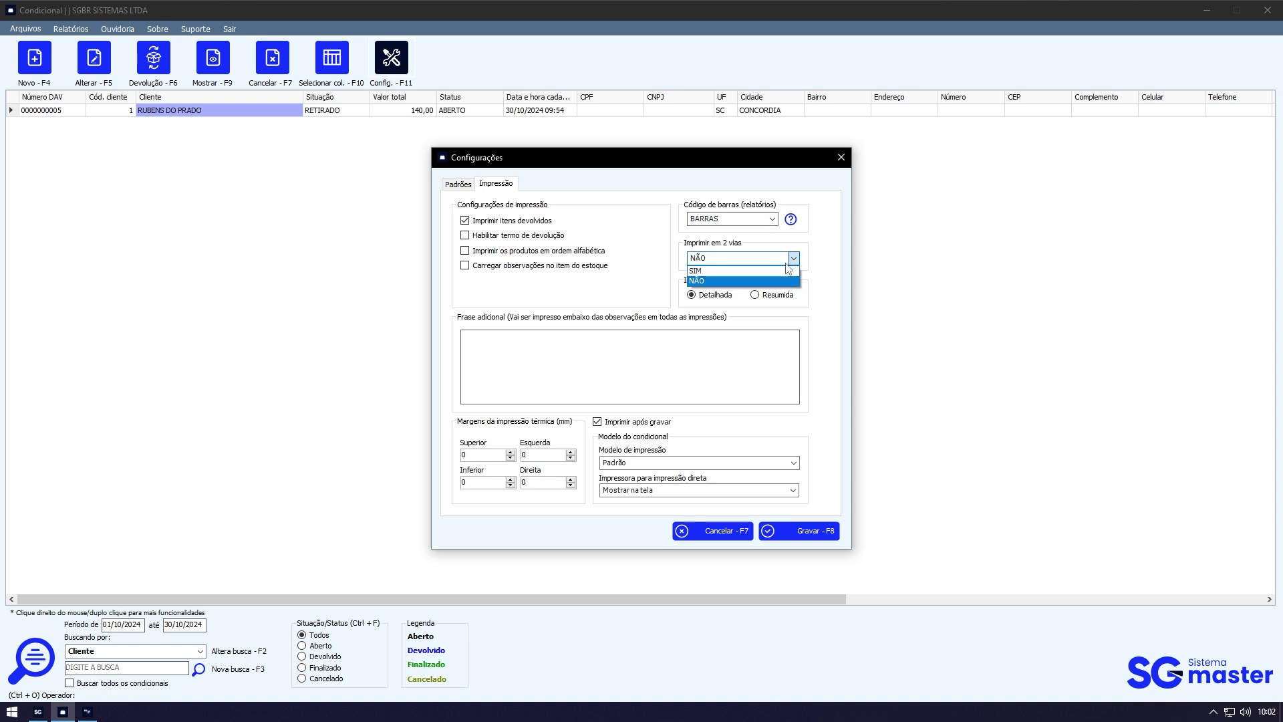
{"action": "left_click", "coordinate": [761, 270]}
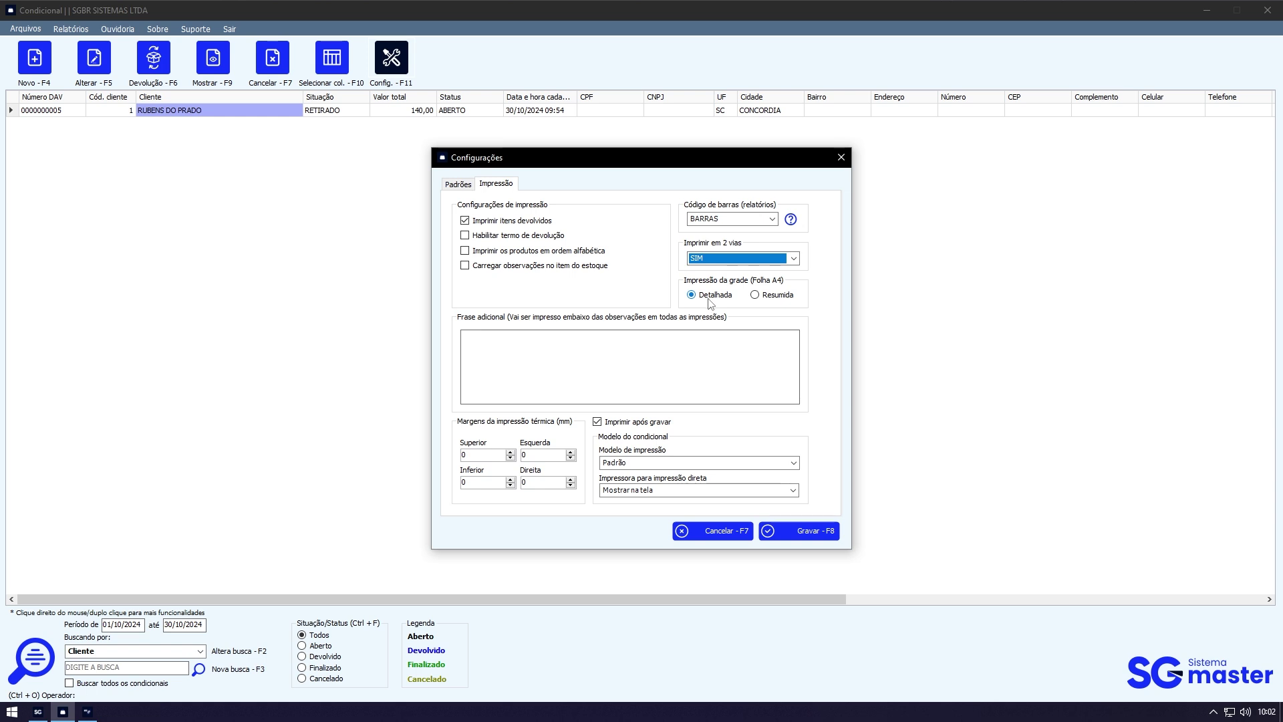
{"action": "left_click", "coordinate": [771, 297]}
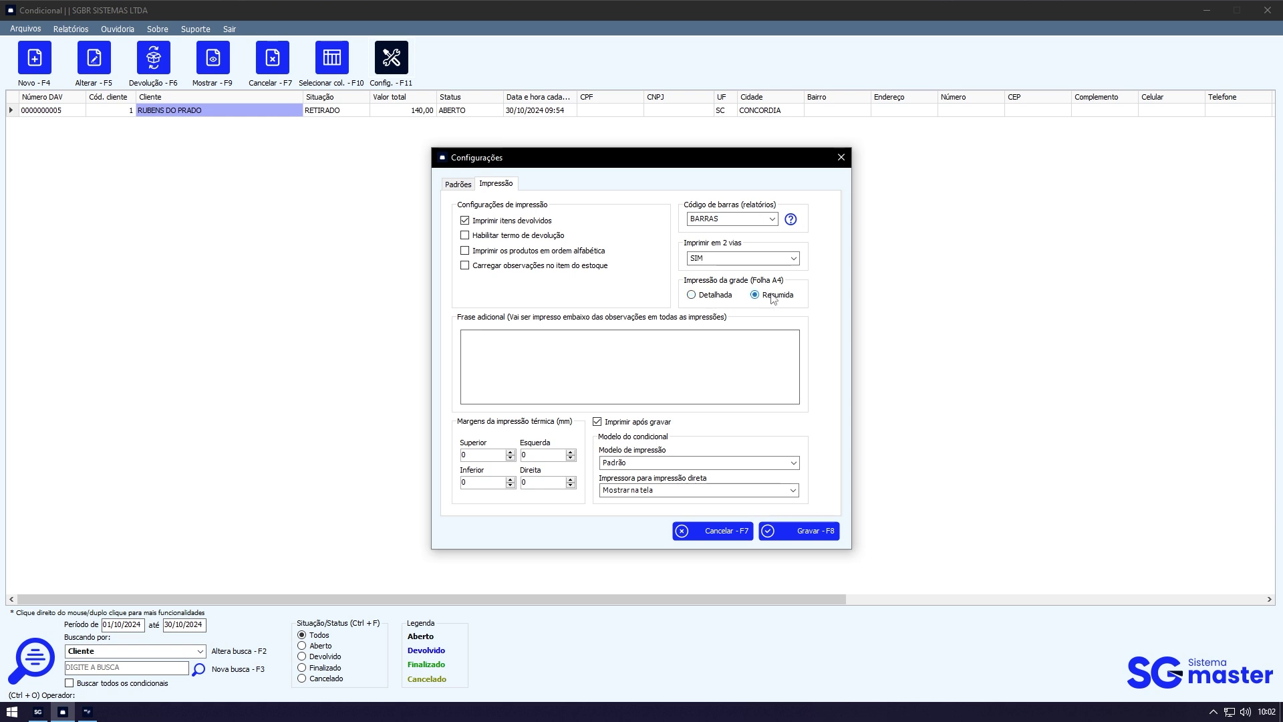
{"action": "left_click", "coordinate": [723, 297]}
Step: Keep printouts shown on screen, enable the return term, and save the print settings
{"action": "left_click", "coordinate": [636, 346]}
{"action": "left_click", "coordinate": [659, 491]}
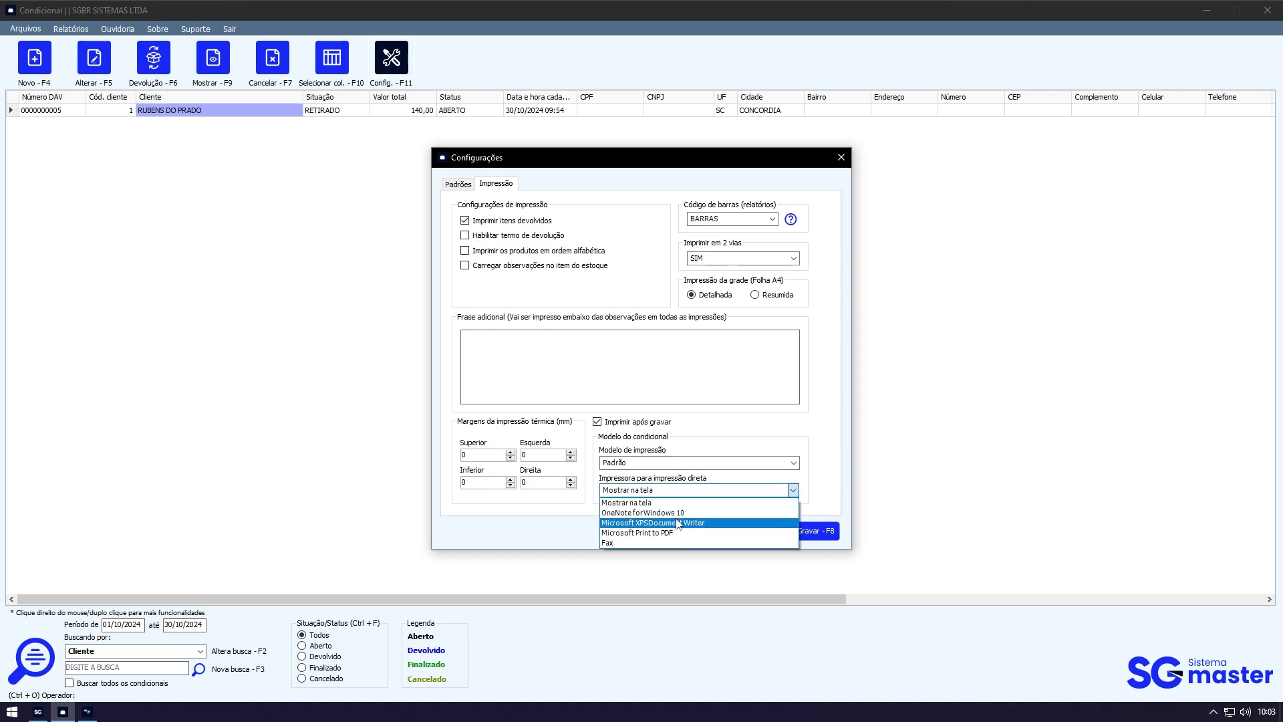
{"action": "left_click", "coordinate": [692, 502]}
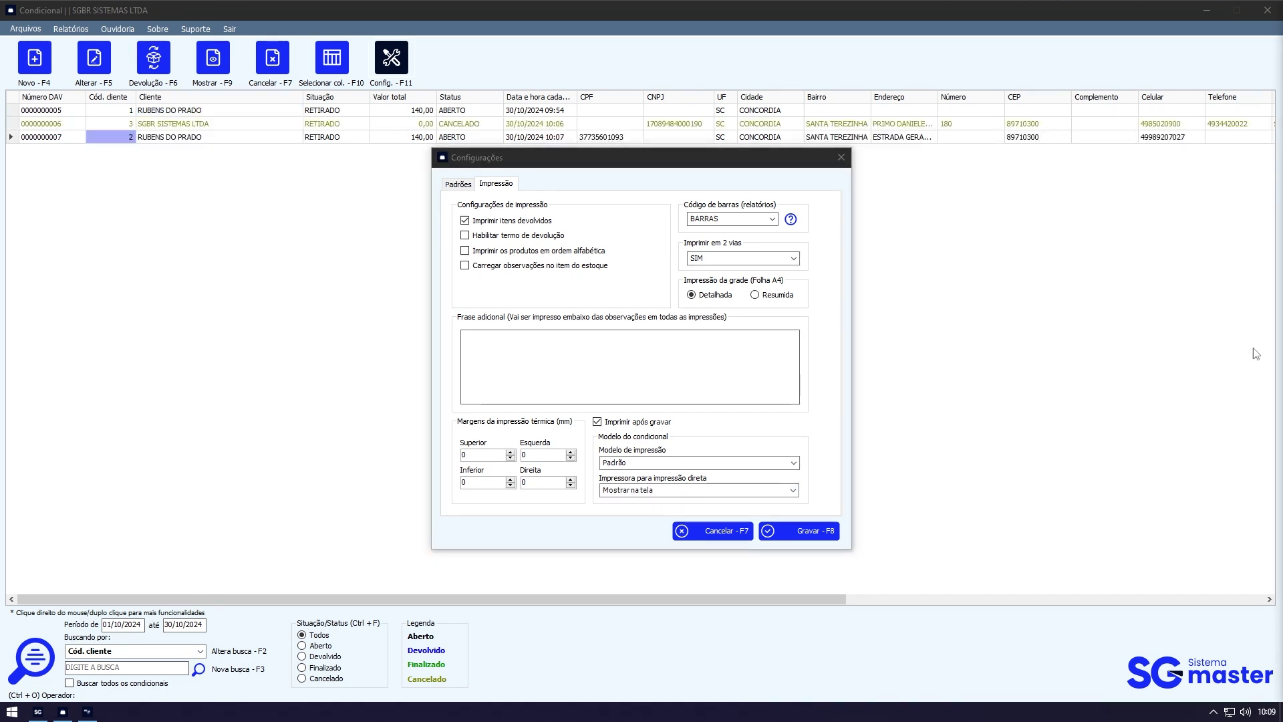
{"action": "left_click", "coordinate": [507, 242]}
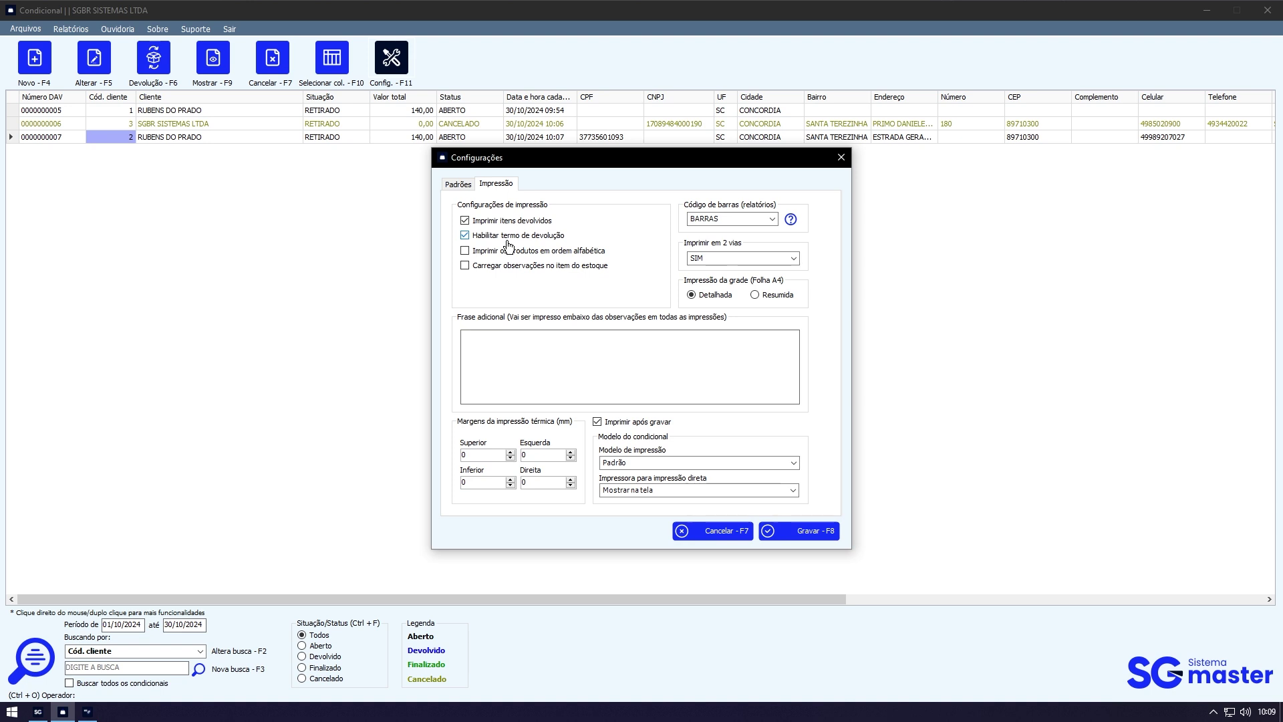
{"action": "left_click", "coordinate": [824, 537]}
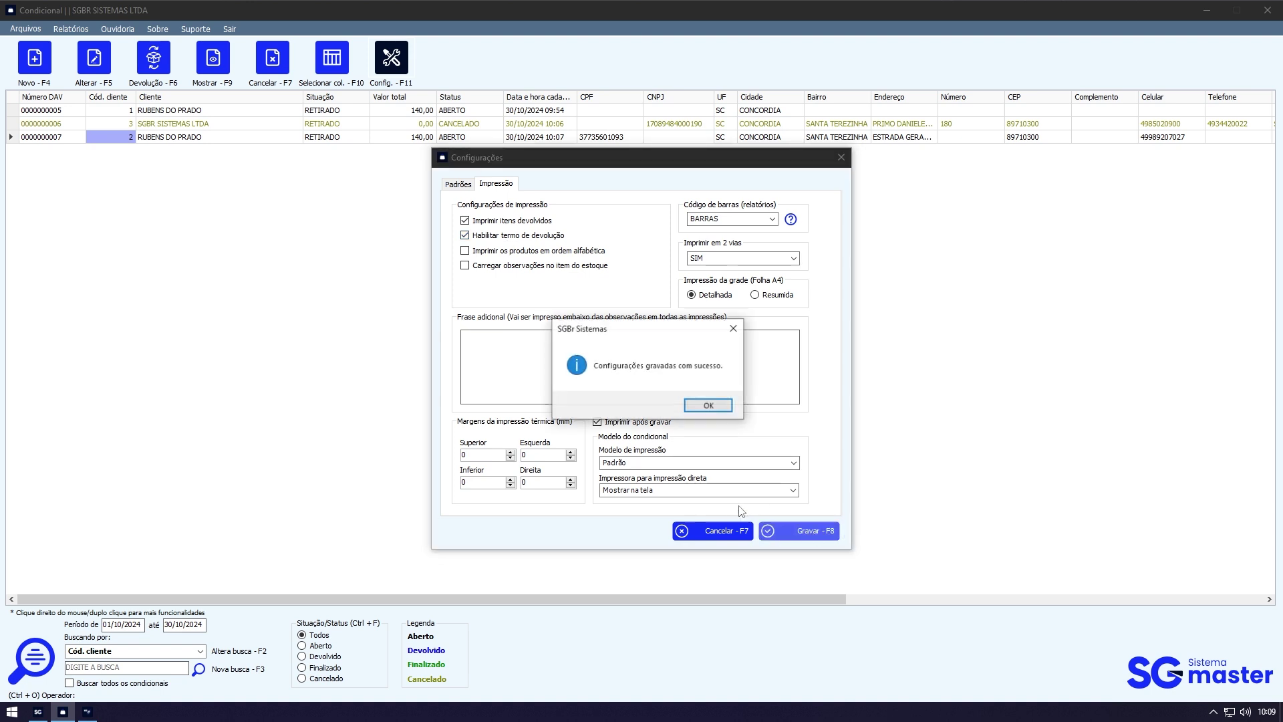
{"action": "left_click", "coordinate": [709, 408]}
{"action": "left_click", "coordinate": [202, 126]}
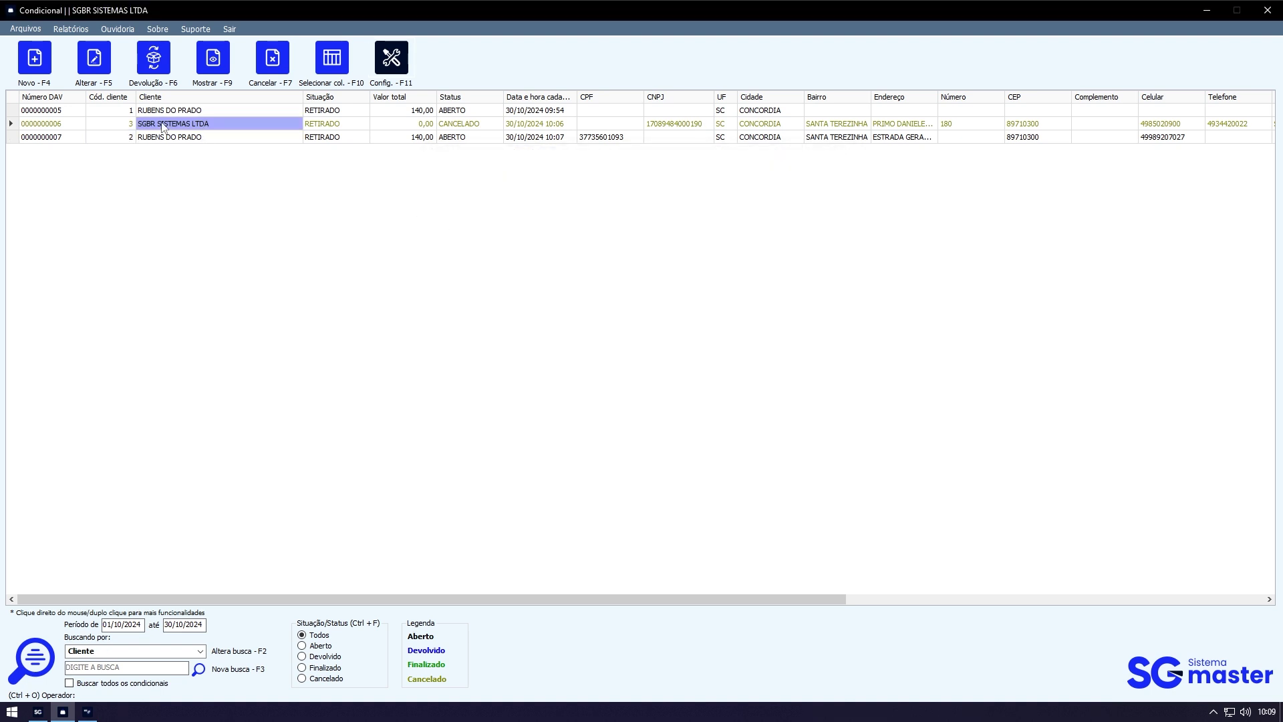
{"action": "left_click", "coordinate": [151, 139]}
{"action": "left_click", "coordinate": [119, 137]}
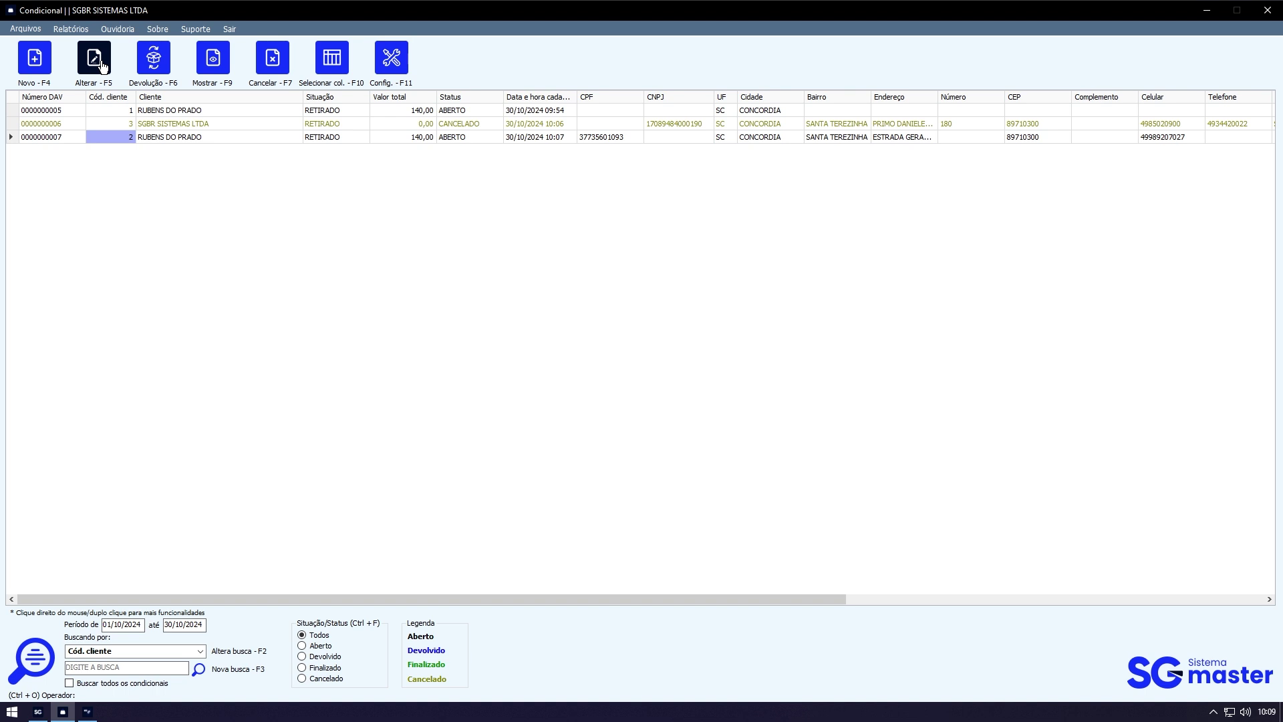
Step: Re-save DAV 7 with return date 01/11/2024 and review its 140,00 print preview
{"action": "left_click", "coordinate": [102, 65]}
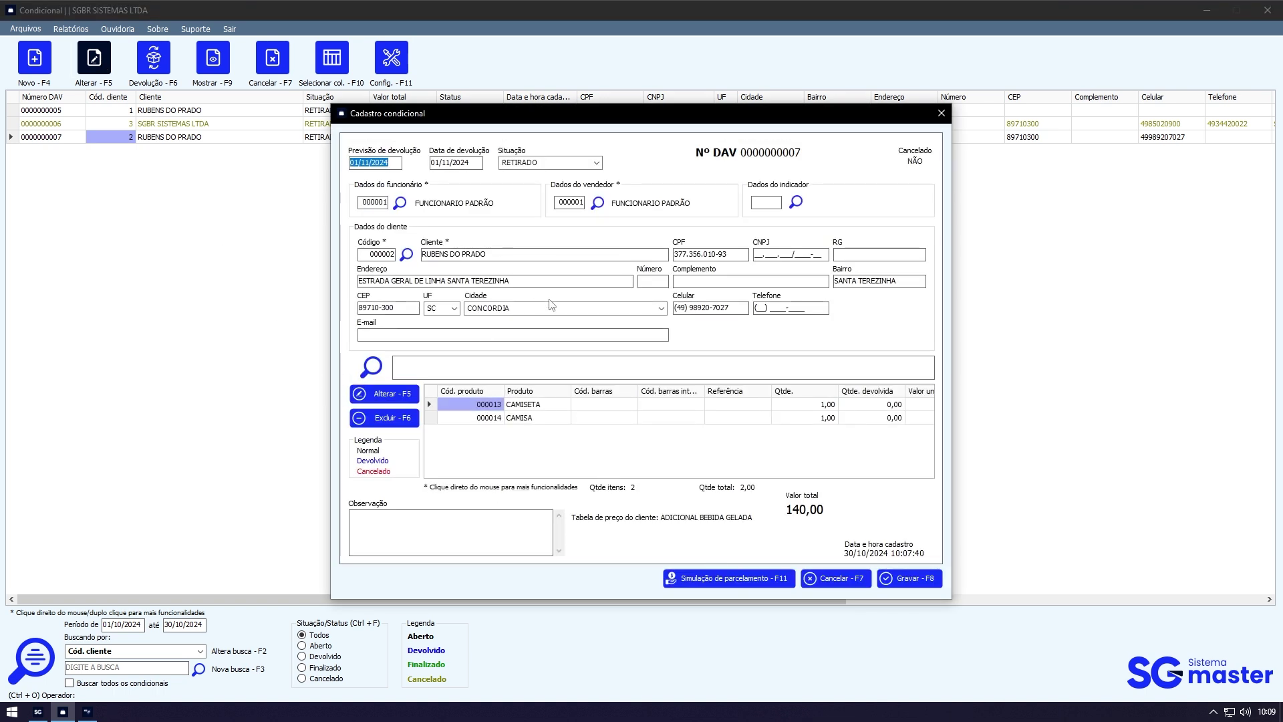
{"action": "left_click_drag", "start_coordinate": [475, 163], "coordinate": [417, 165]}
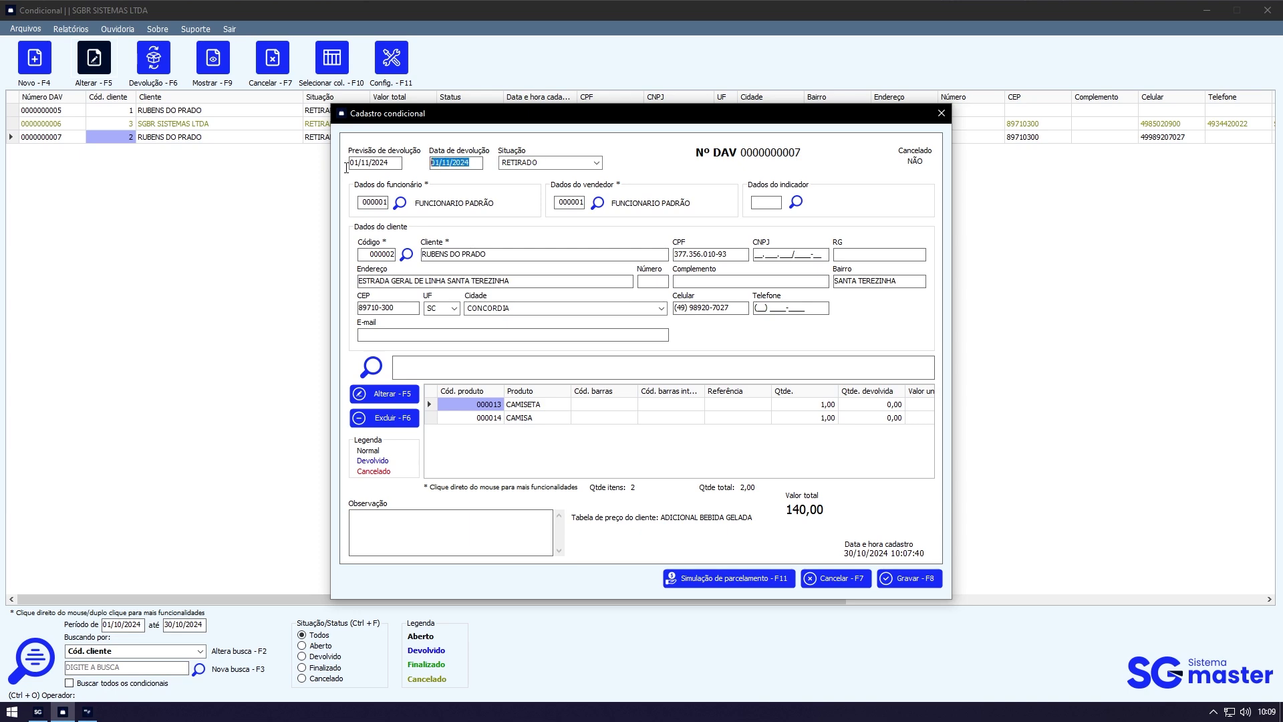
{"action": "left_click", "coordinate": [733, 257]}
{"action": "left_click", "coordinate": [925, 586]}
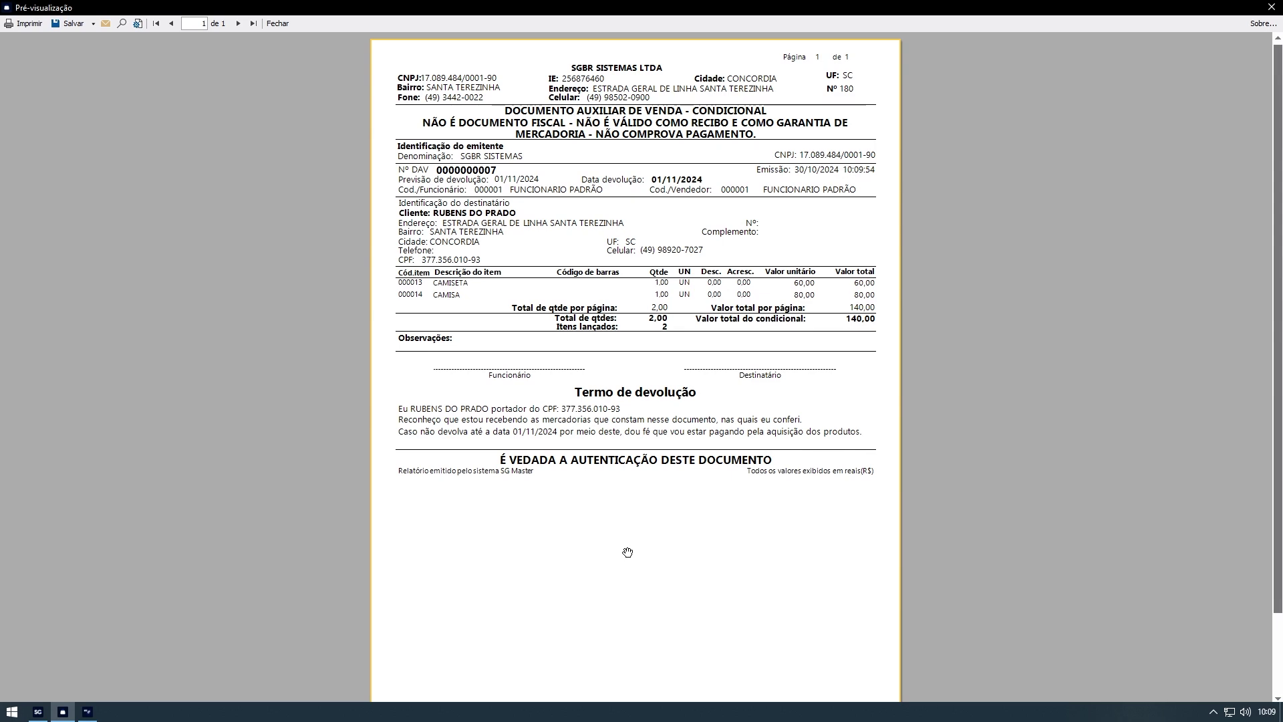
{"action": "scroll", "coordinate": [627, 550], "scroll_direction": "up", "scroll_amount": 3}
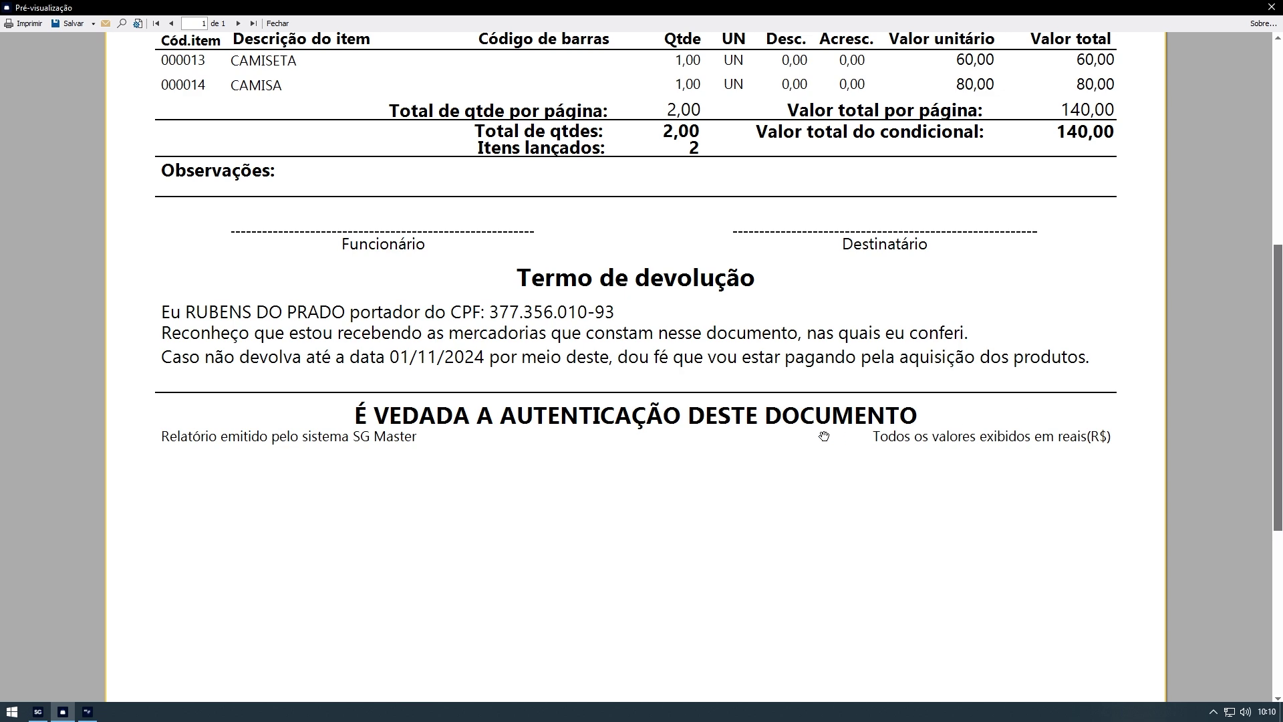
{"action": "scroll", "coordinate": [823, 436], "scroll_direction": "down", "scroll_amount": 3}
{"action": "scroll", "coordinate": [820, 436], "scroll_direction": "up", "scroll_amount": 3}
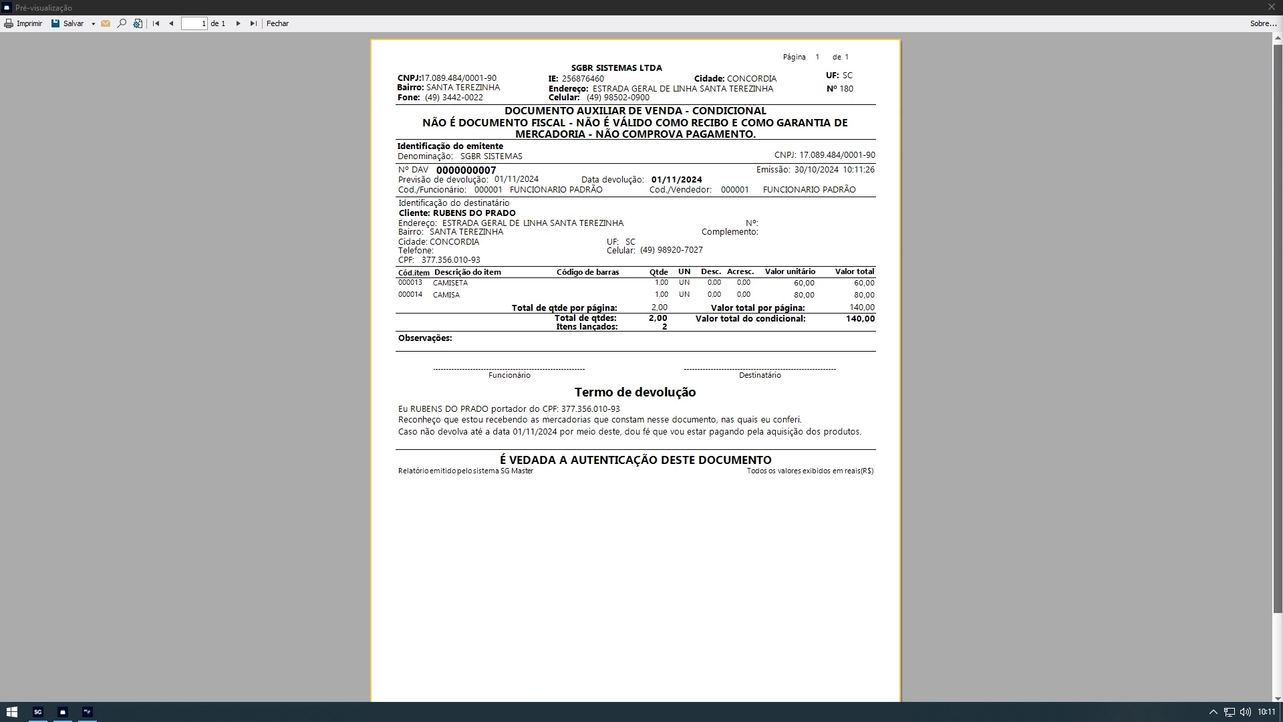
Step: Filter the conditionals by the client's name and start the product return for DAV 7
{"action": "left_click", "coordinate": [1271, 7]}
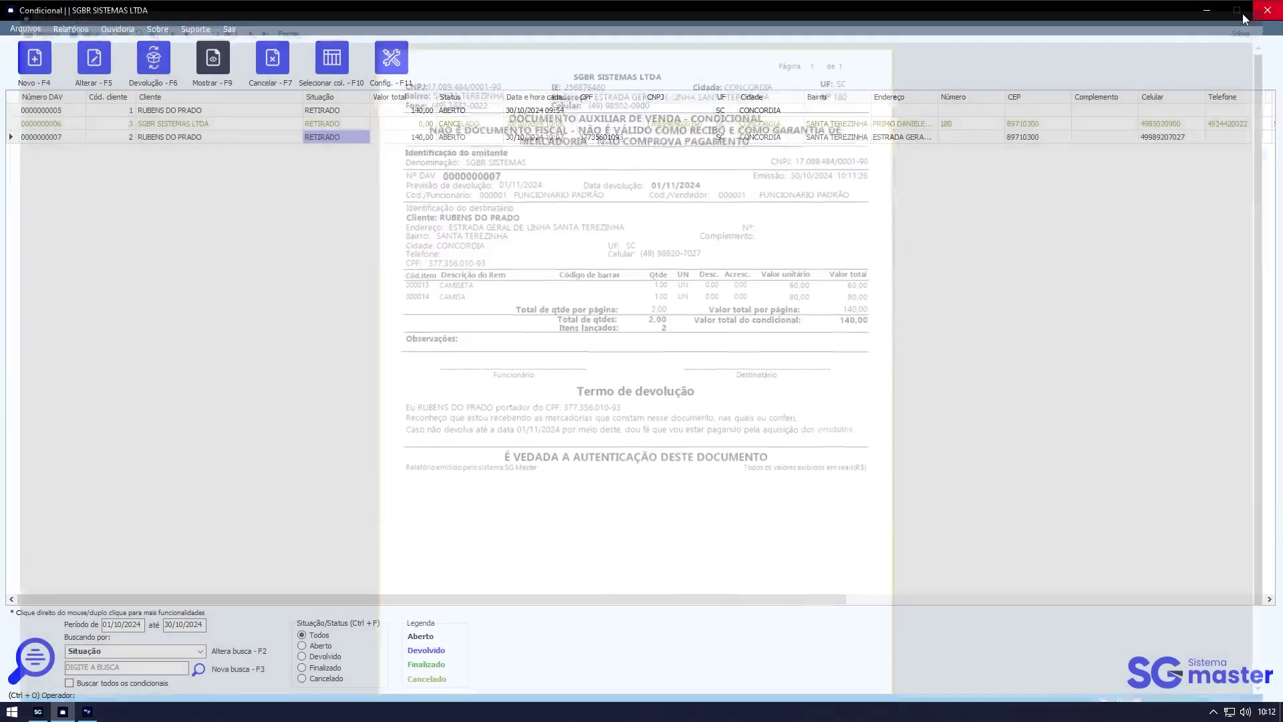
{"action": "left_click", "coordinate": [216, 138]}
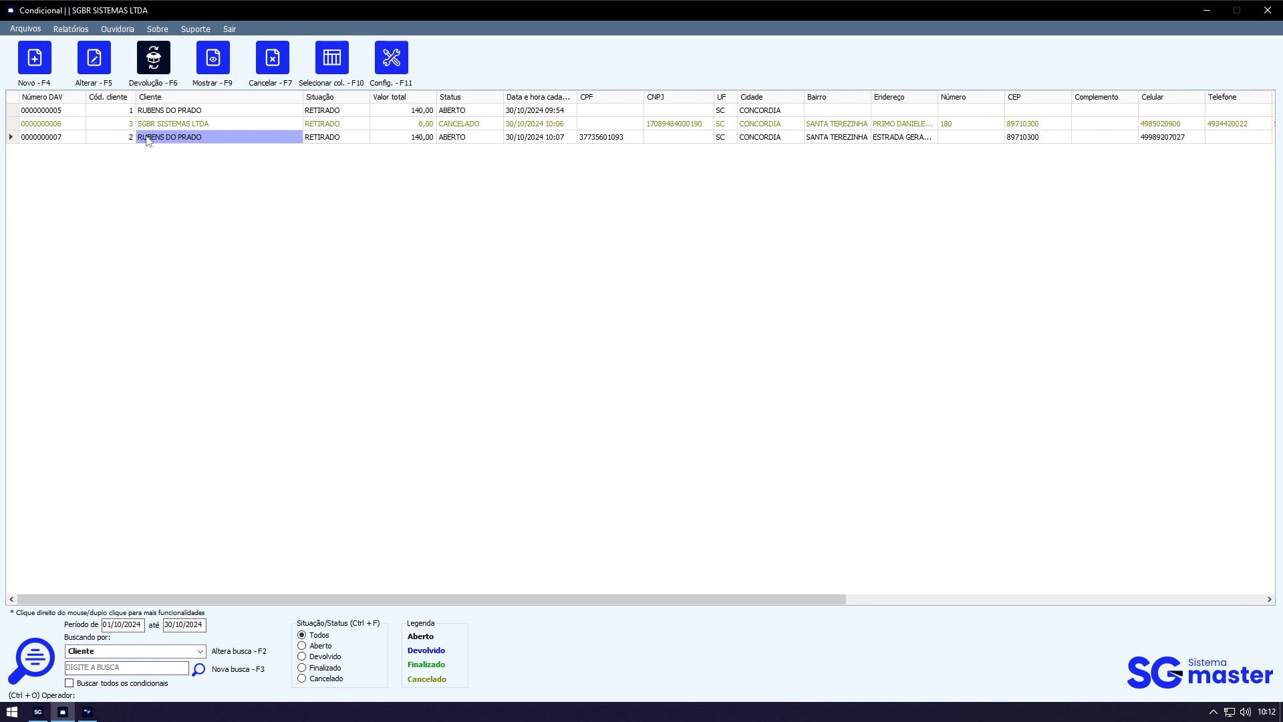
{"action": "left_click", "coordinate": [121, 668]}
{"action": "type", "text": "RUBENS"}
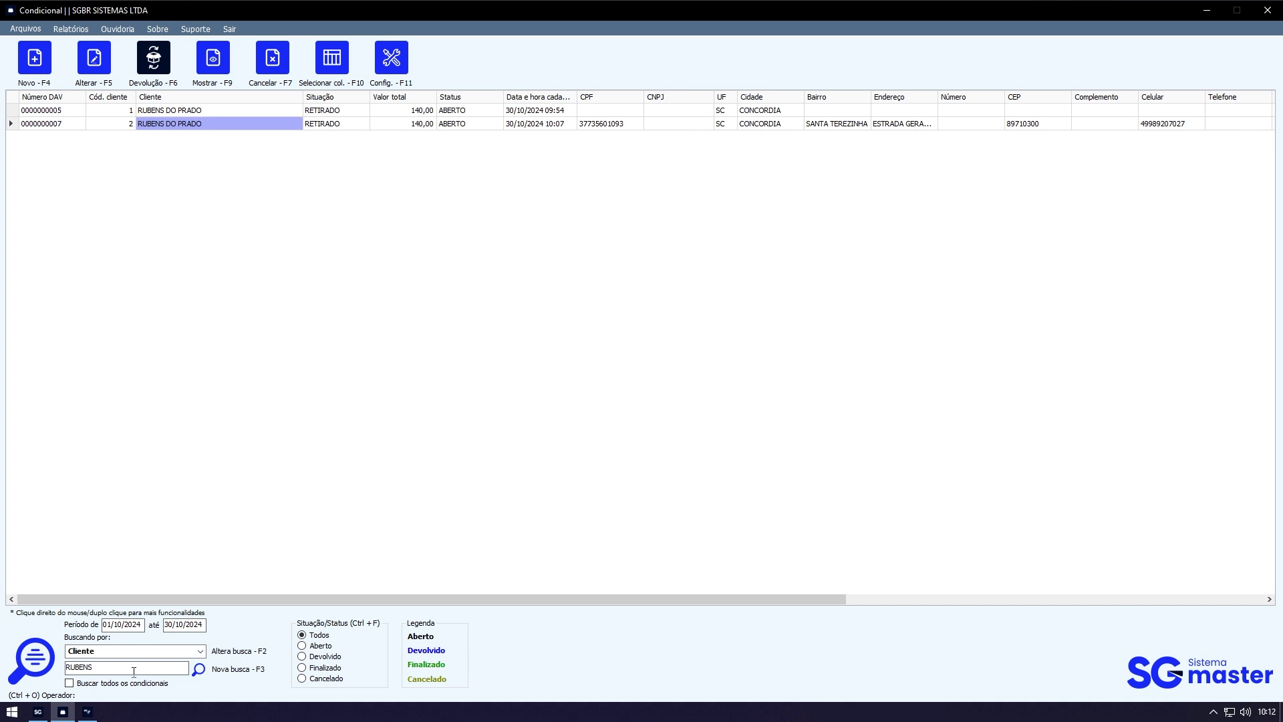
{"action": "left_click", "coordinate": [159, 58]}
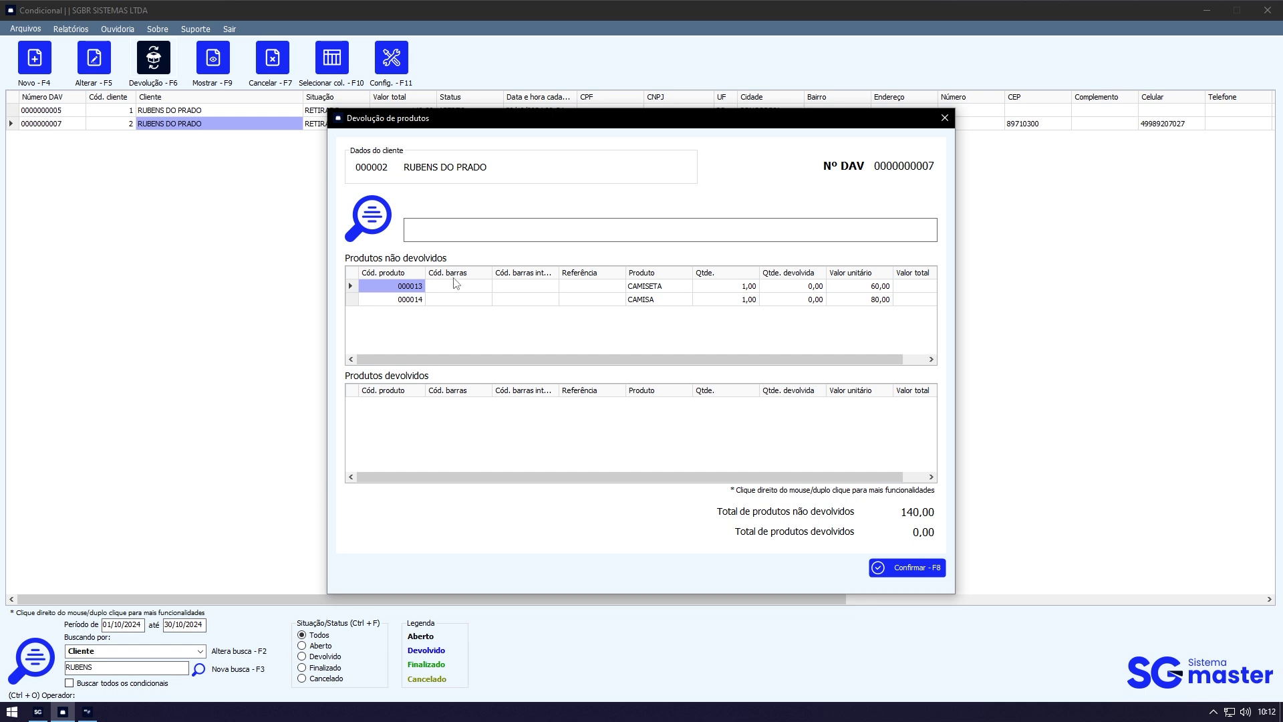
Step: Review the items still out: CAMISETA (code 000013) and CAMISA (code 000014)
{"action": "left_click", "coordinate": [642, 288]}
{"action": "left_click", "coordinate": [654, 300]}
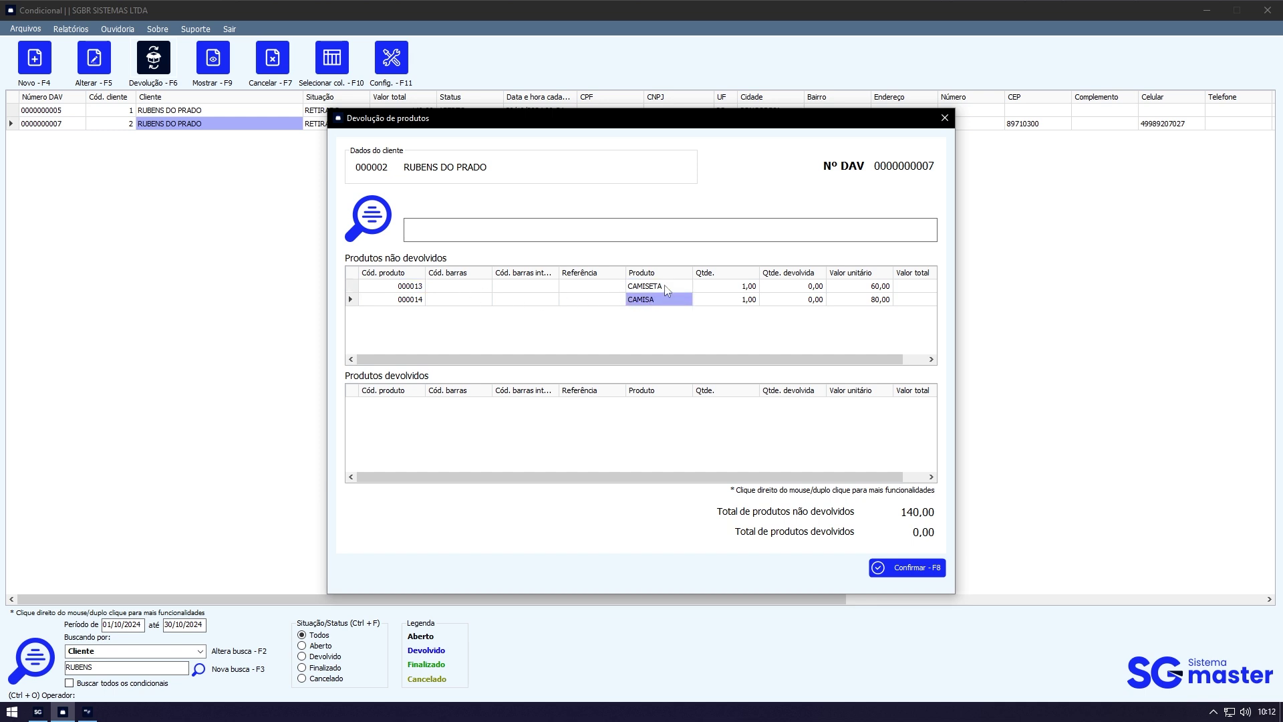
{"action": "left_click", "coordinate": [667, 292]}
{"action": "left_click", "coordinate": [669, 296]}
{"action": "left_click", "coordinate": [668, 290]}
{"action": "left_click", "coordinate": [667, 304]}
{"action": "left_click", "coordinate": [495, 292]}
{"action": "left_click", "coordinate": [410, 292]}
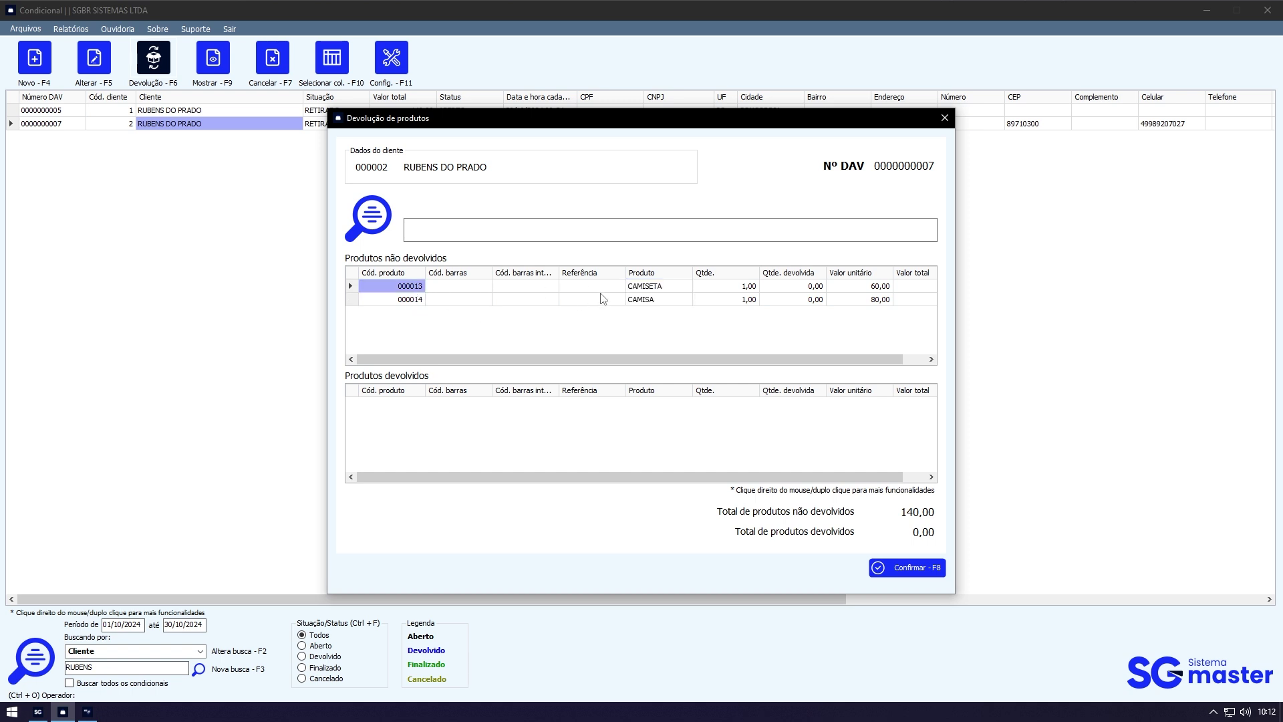
{"action": "left_click", "coordinate": [412, 300]}
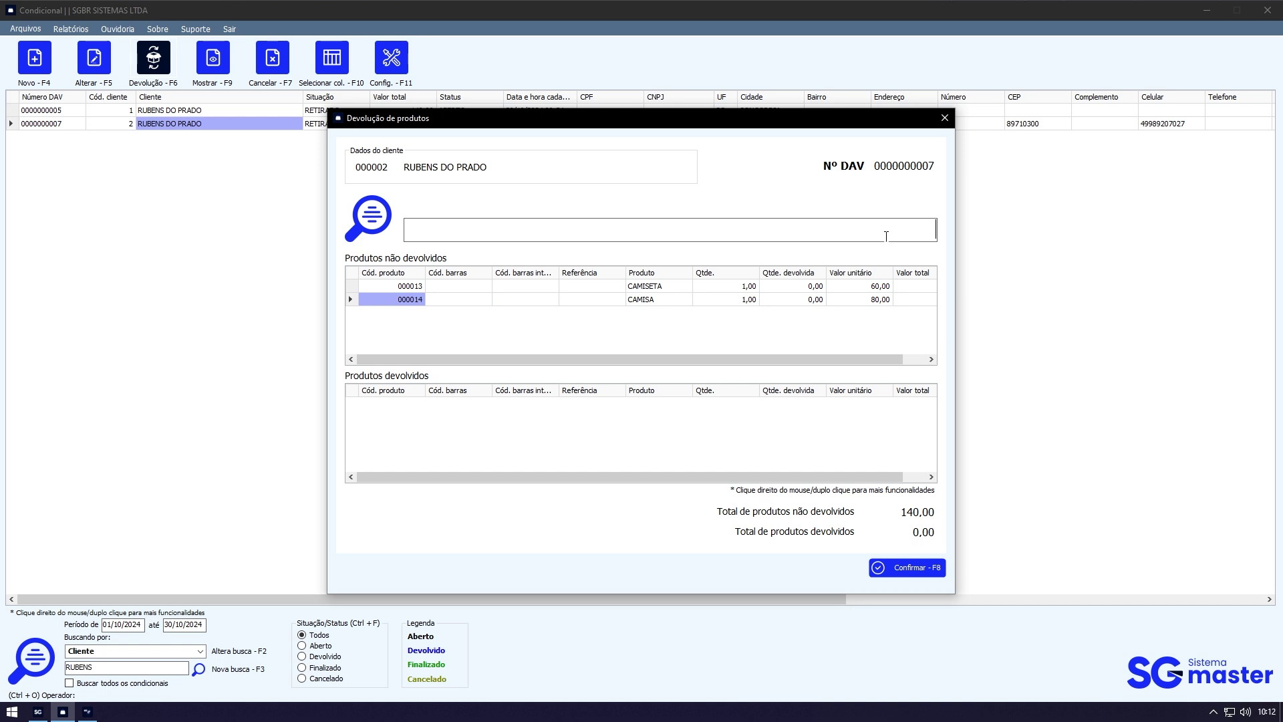
{"action": "left_click", "coordinate": [684, 291]}
{"action": "left_click", "coordinate": [685, 298]}
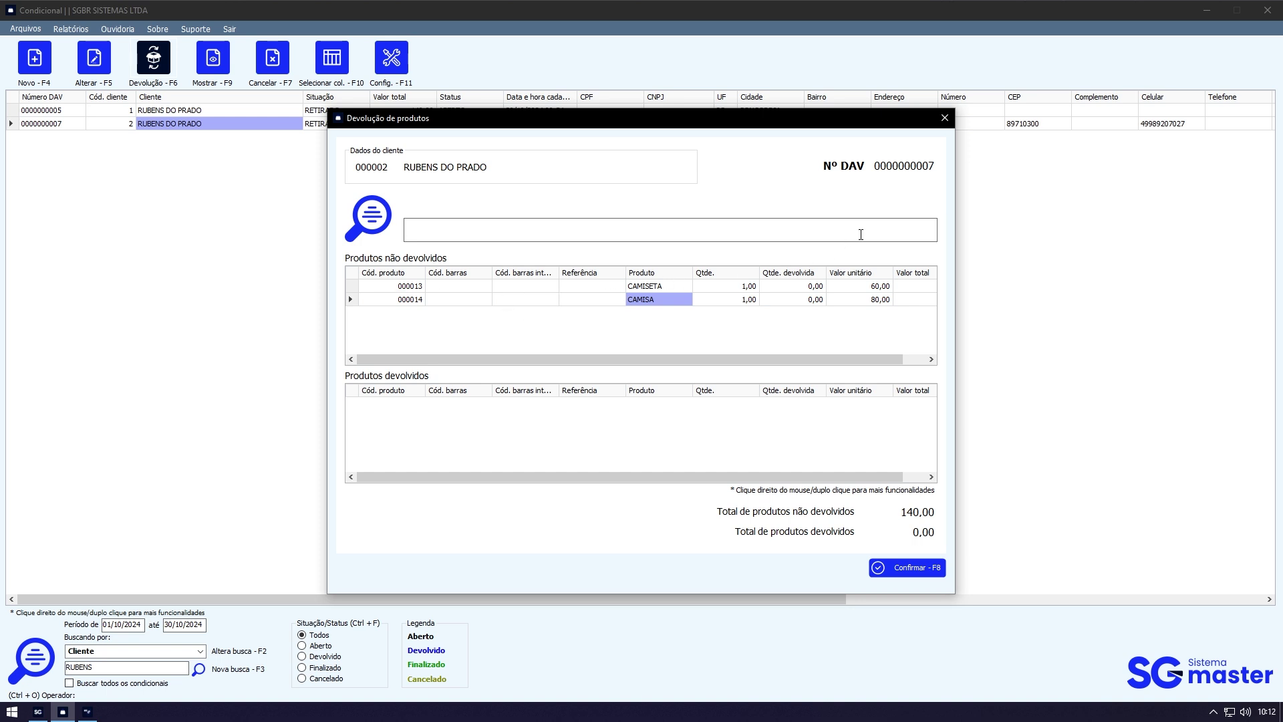
Step: Return product code 13 (CAMISETA) and confirm the partial return with F8
{"action": "type", "text": "13"}
{"action": "key", "text": "Return"}
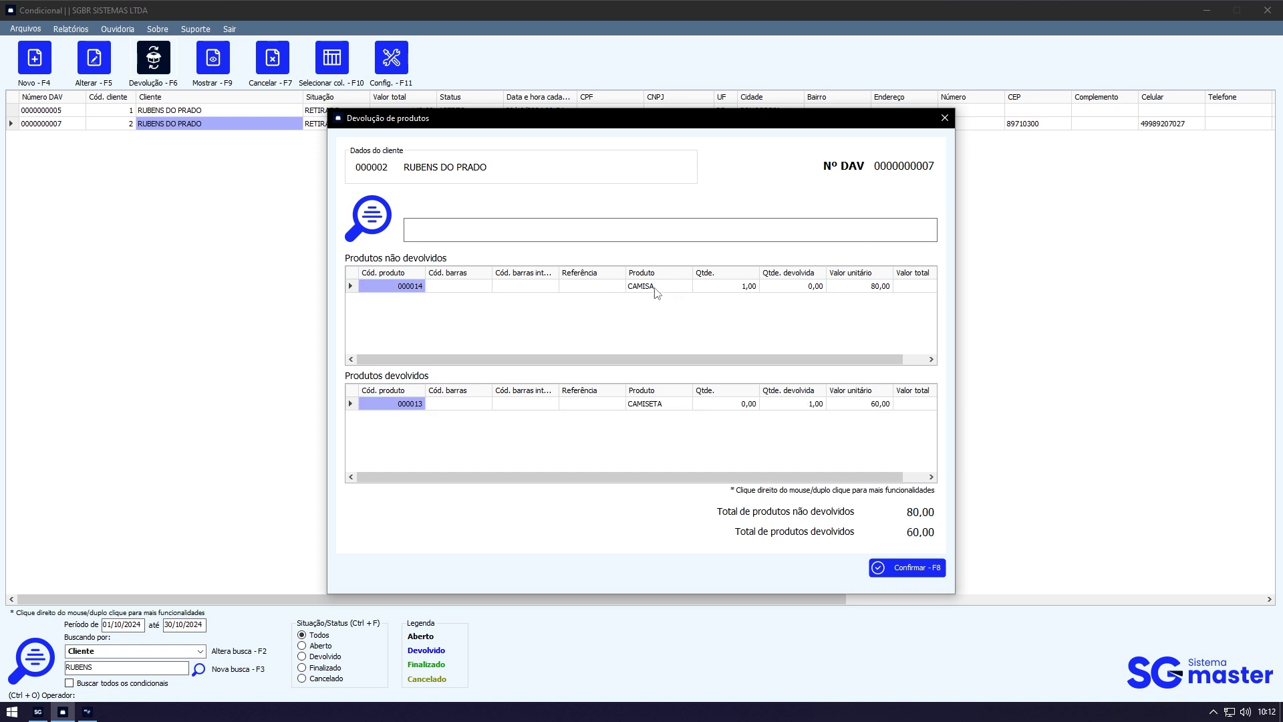
{"action": "left_click", "coordinate": [683, 407]}
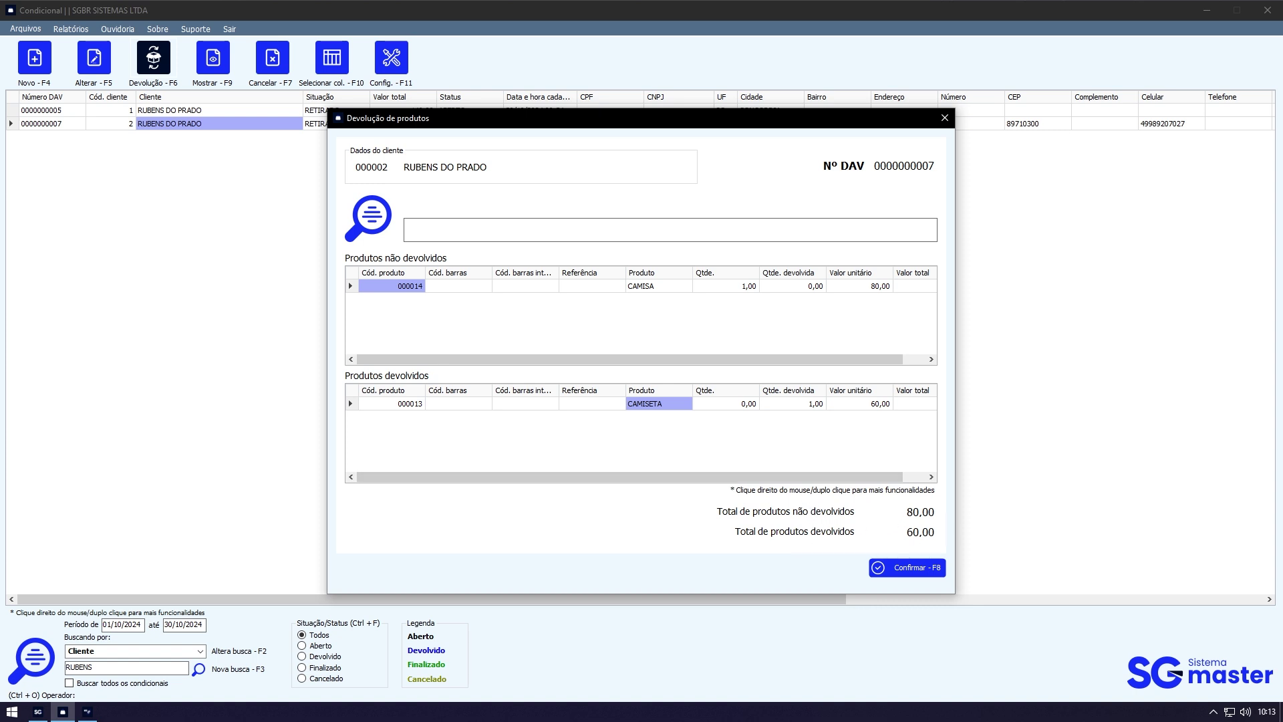
{"action": "key", "text": "F8"}
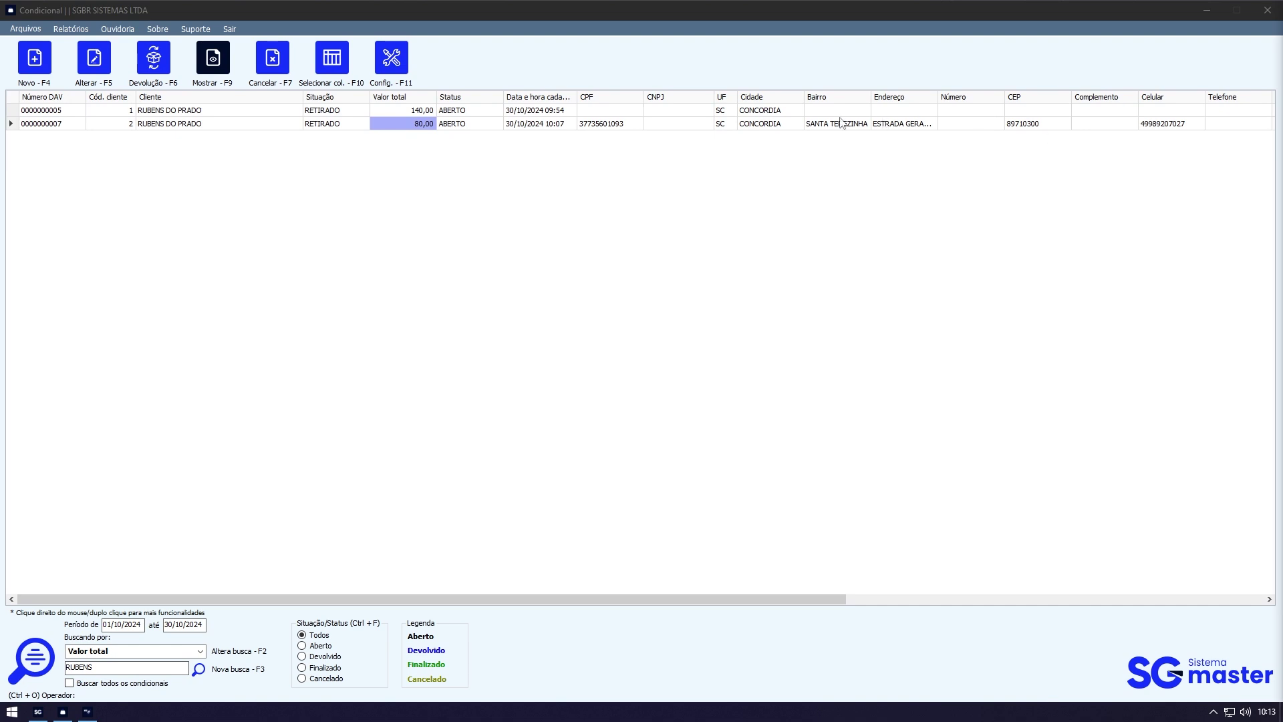
Step: Return DAV 5's CAMISETA and CAMISA, confirm, then clear the client search to list all
{"action": "left_click", "coordinate": [731, 237]}
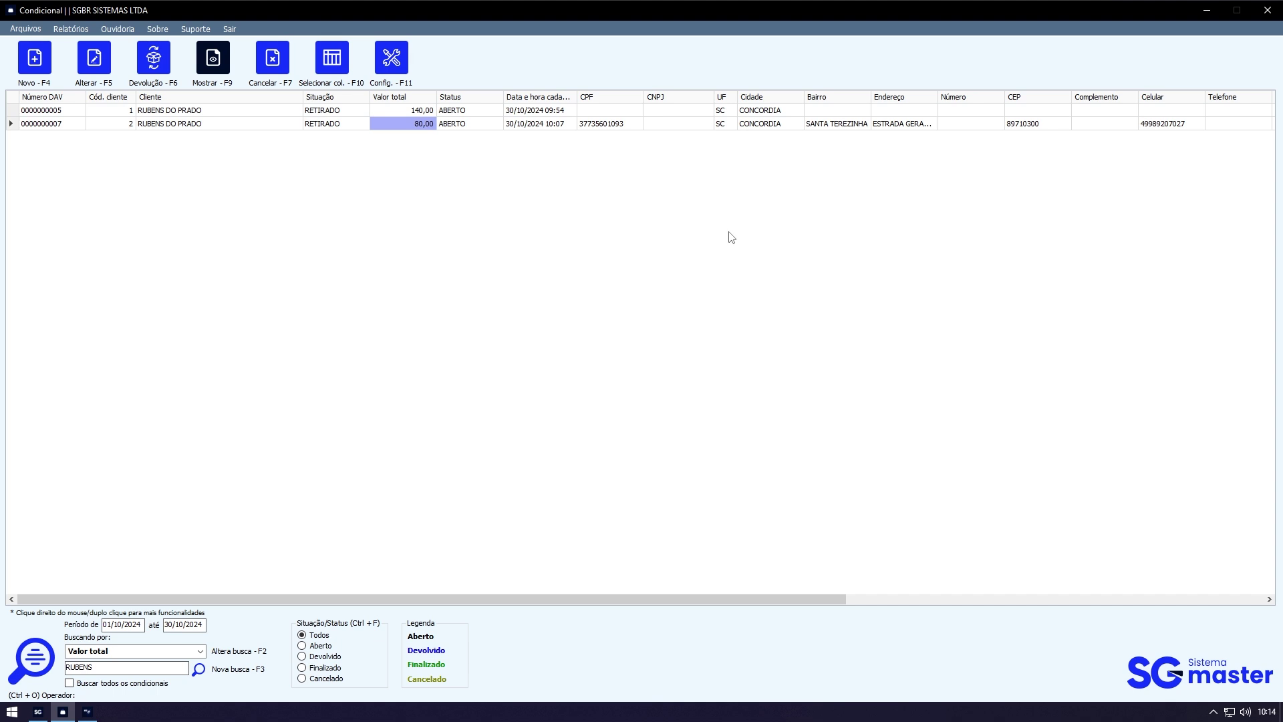
{"action": "left_click", "coordinate": [329, 111]}
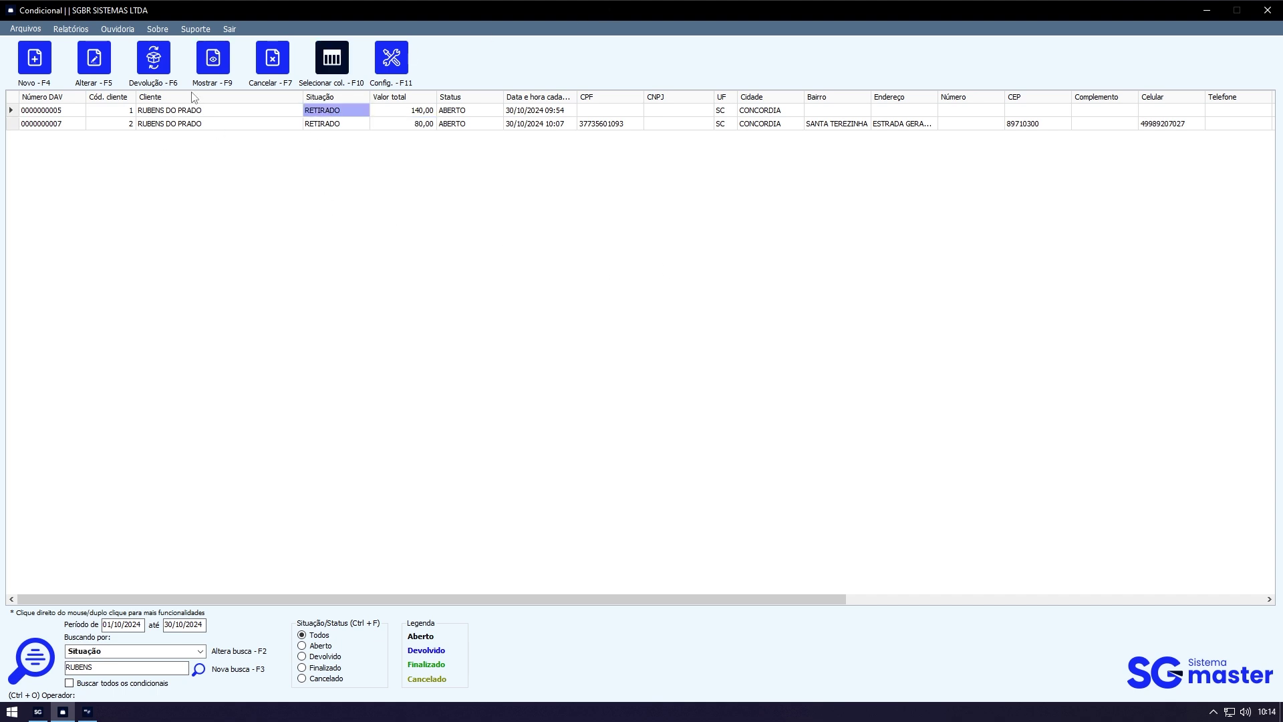
{"action": "left_click", "coordinate": [159, 61]}
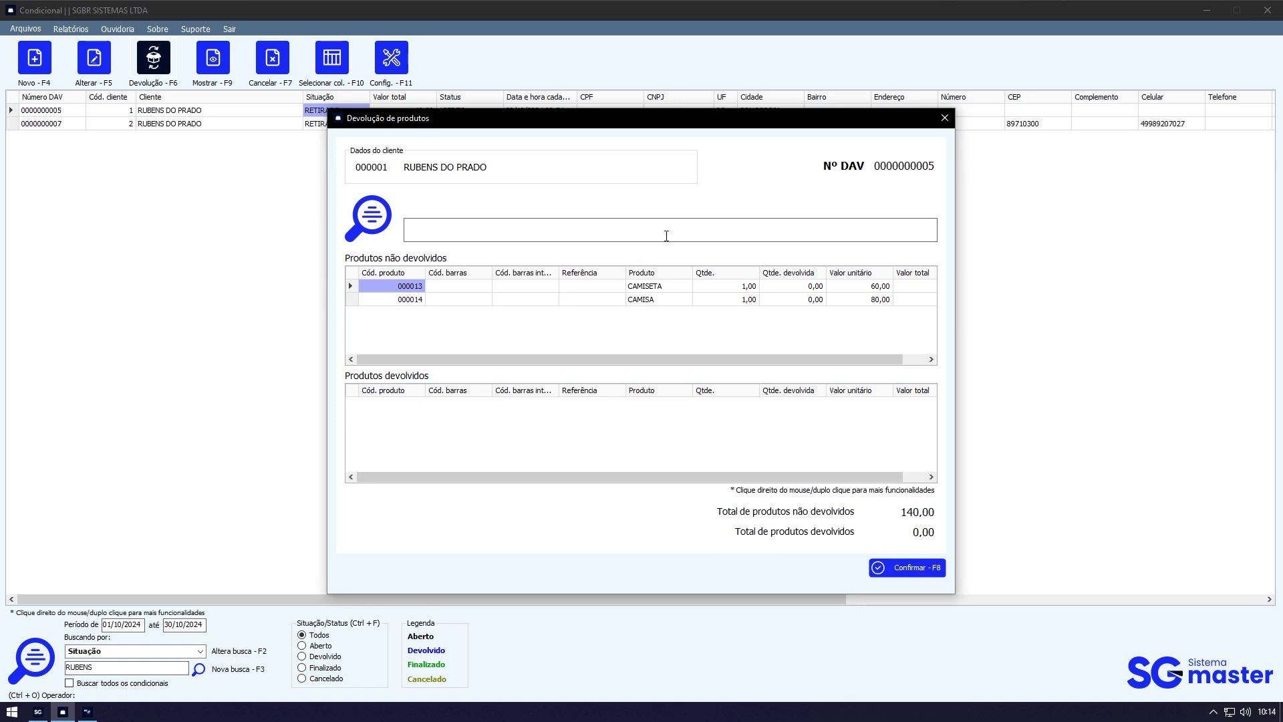
{"action": "key", "text": "Return"}
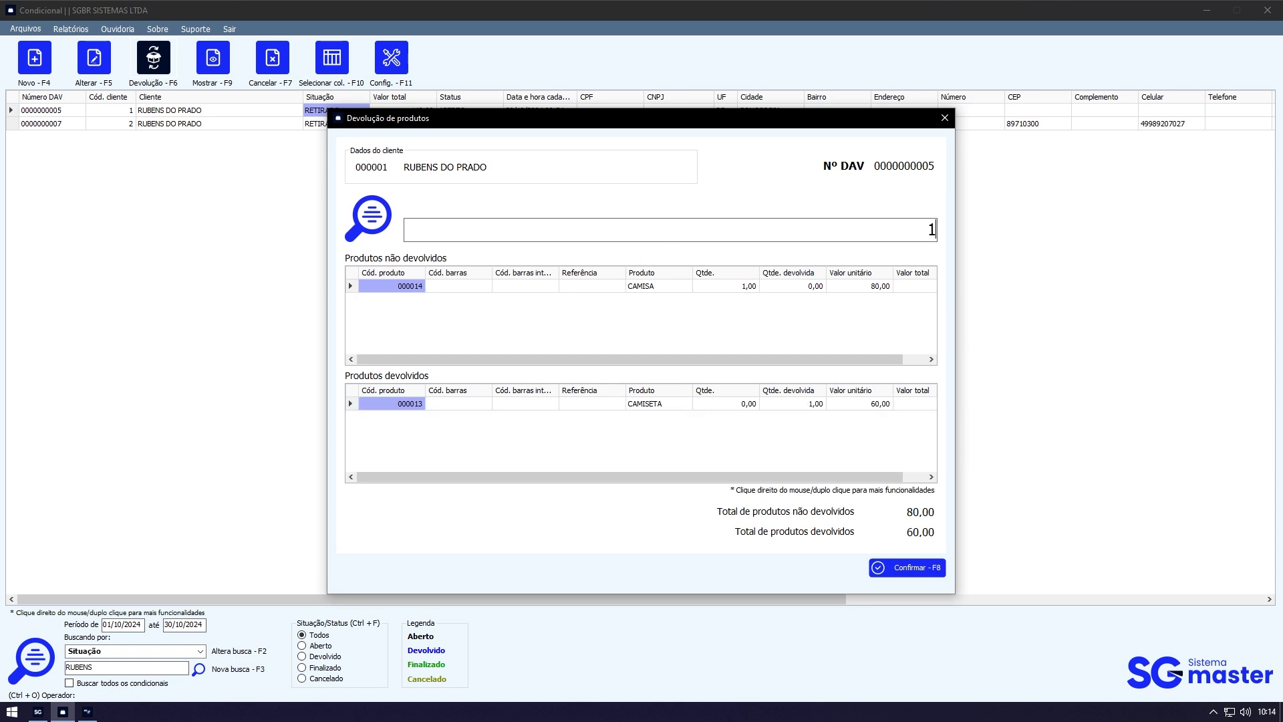
{"action": "key", "text": "Return"}
{"action": "left_click", "coordinate": [906, 567]}
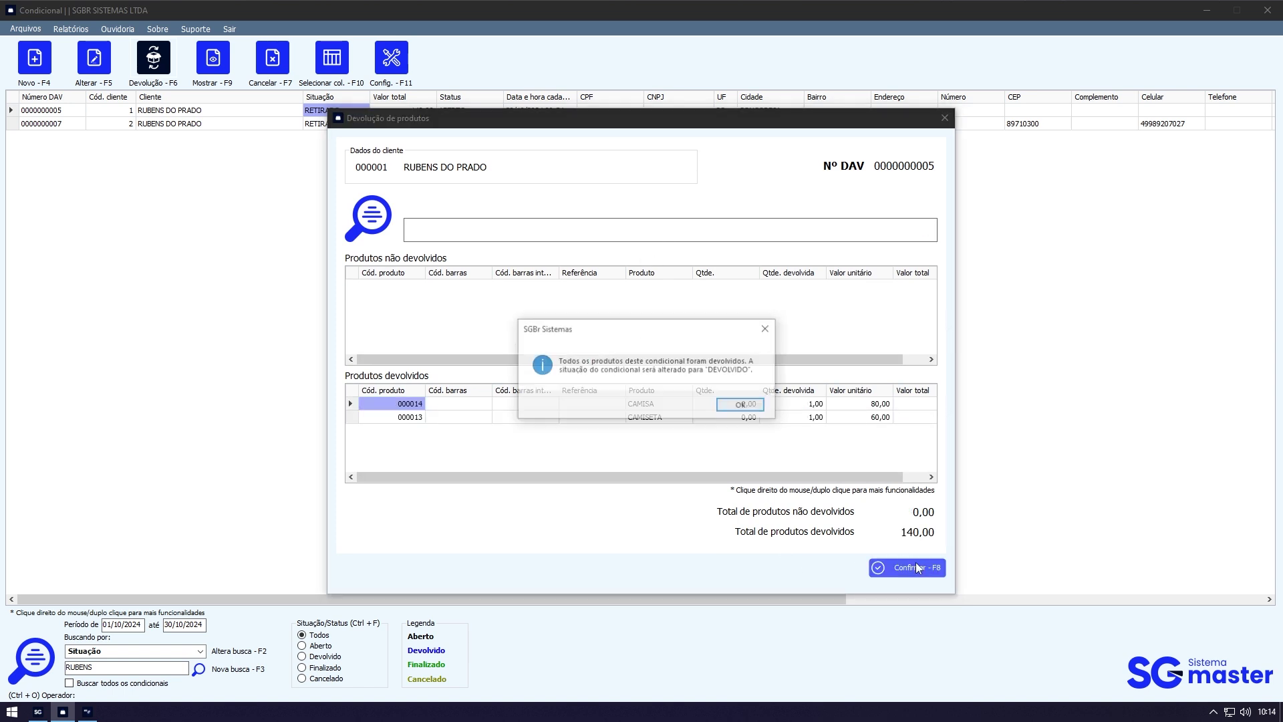
{"action": "left_click", "coordinate": [740, 405]}
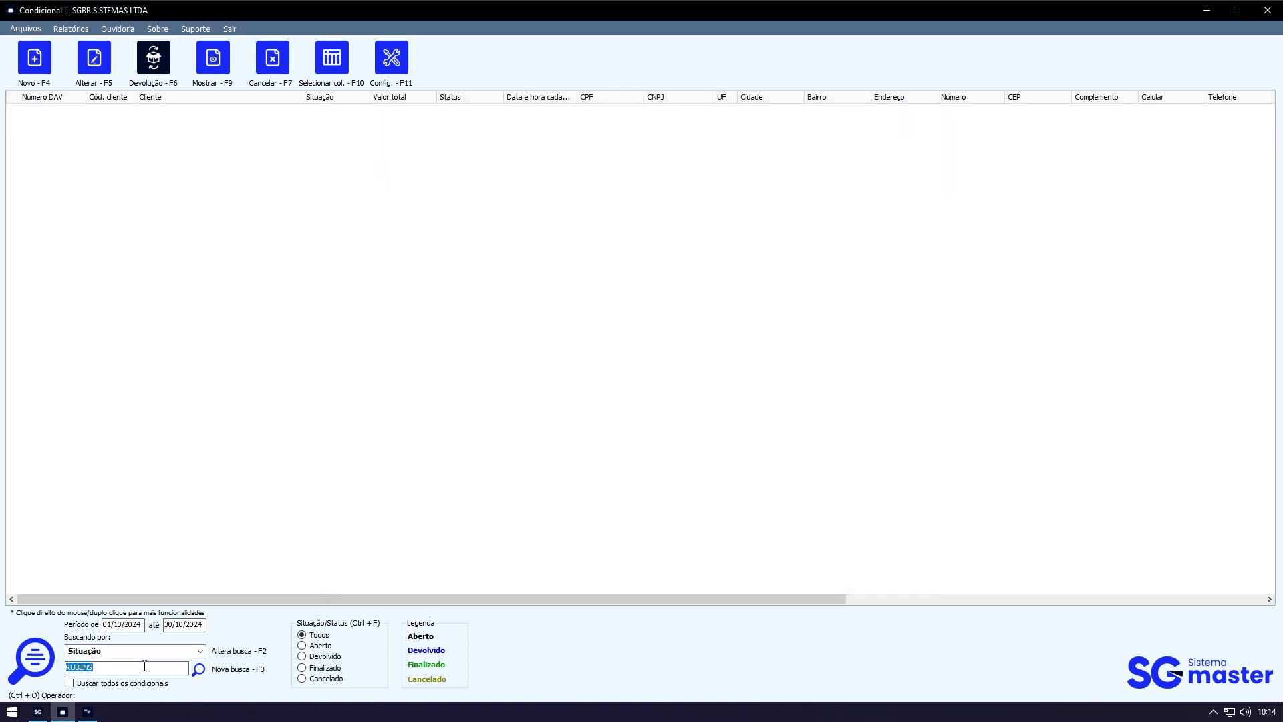
{"action": "key", "text": "BackSpace"}
{"action": "left_click", "coordinate": [353, 111]}
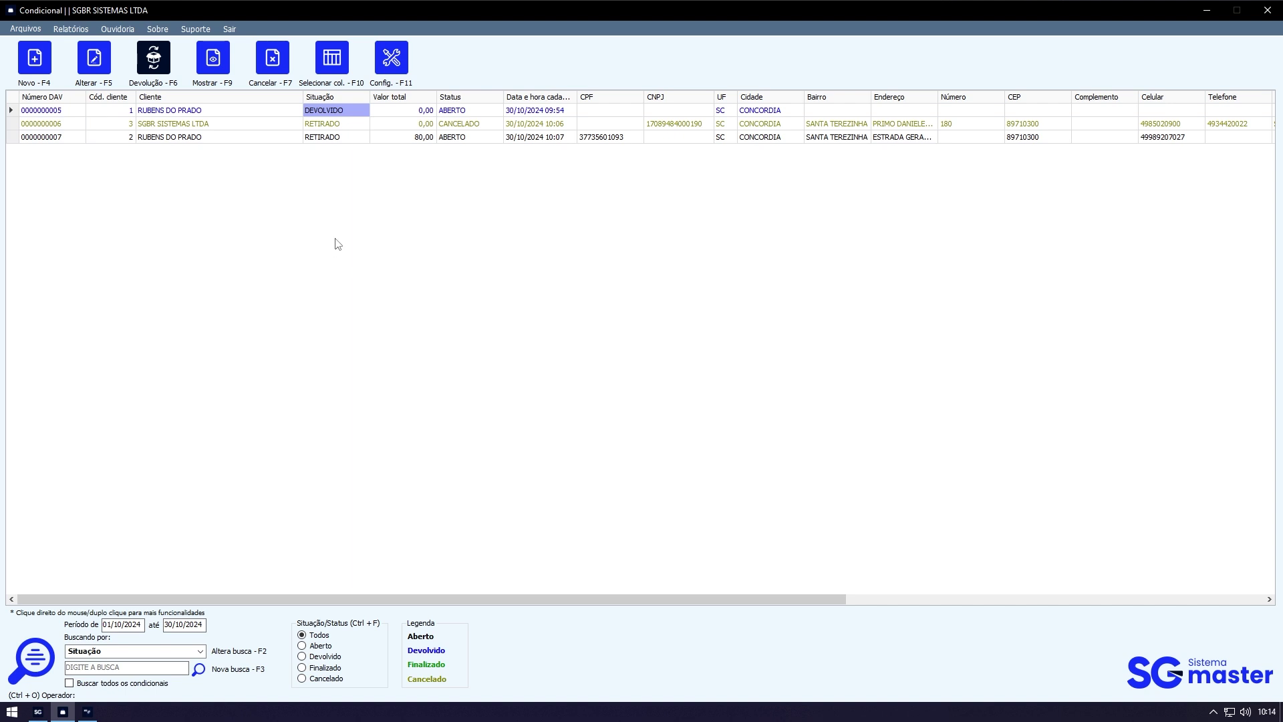
{"action": "left_click", "coordinate": [94, 713]}
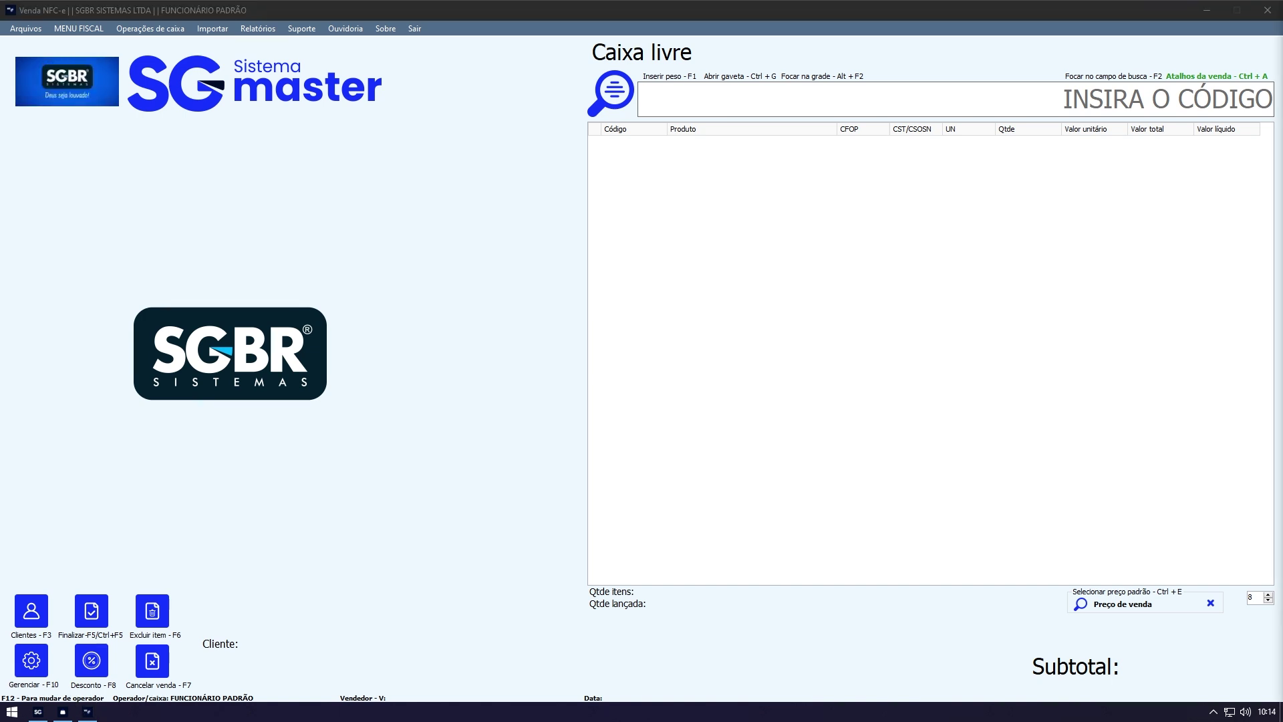
{"action": "left_click", "coordinate": [636, 441]}
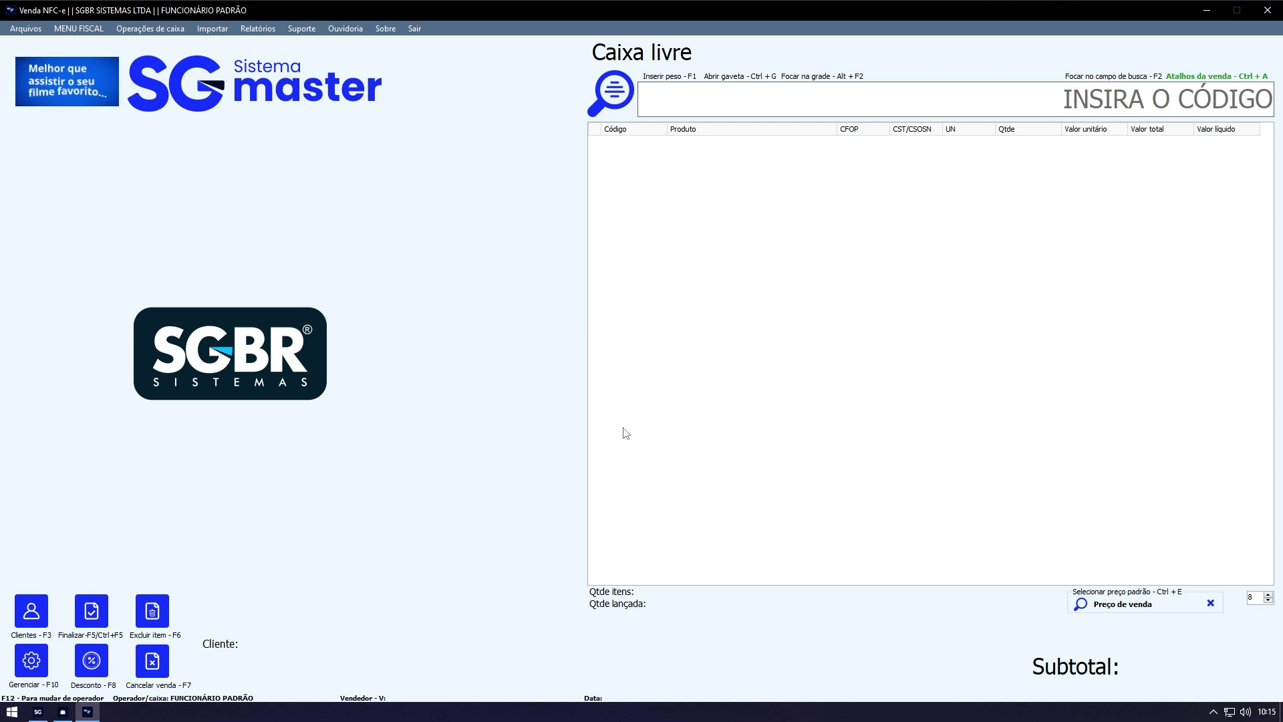
{"action": "left_click", "coordinate": [221, 31]}
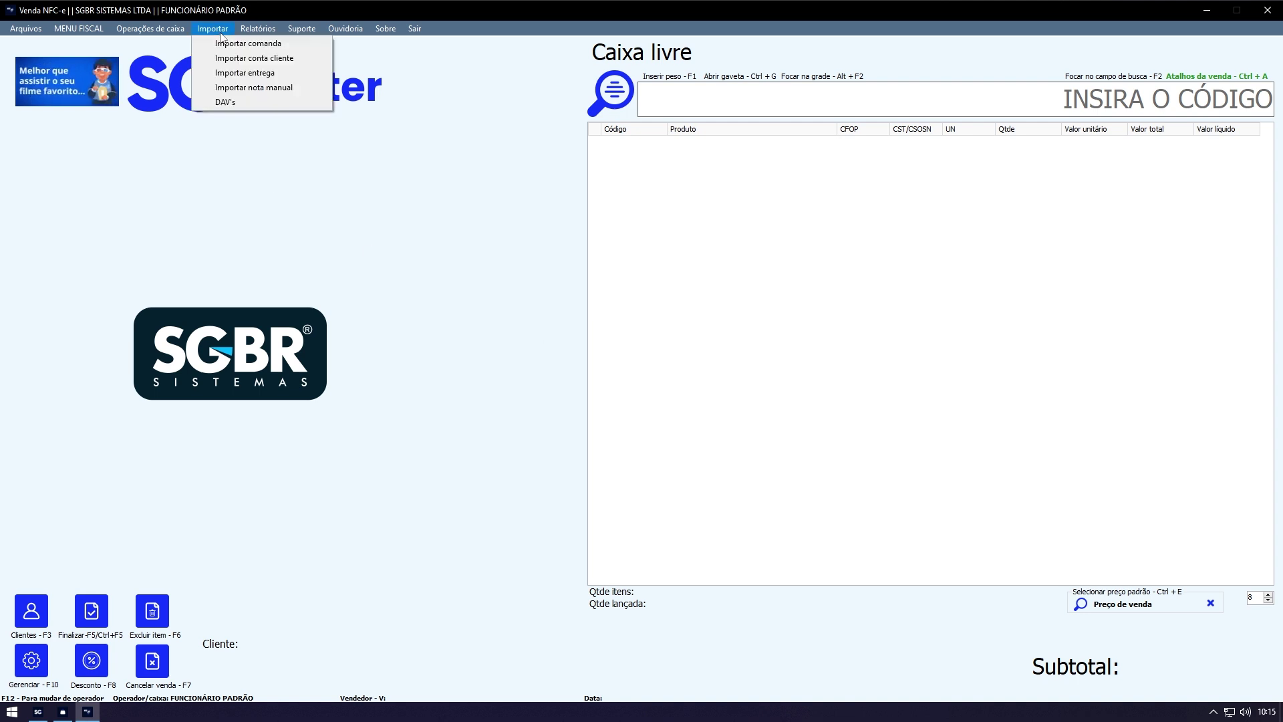
{"action": "left_click", "coordinate": [246, 106]}
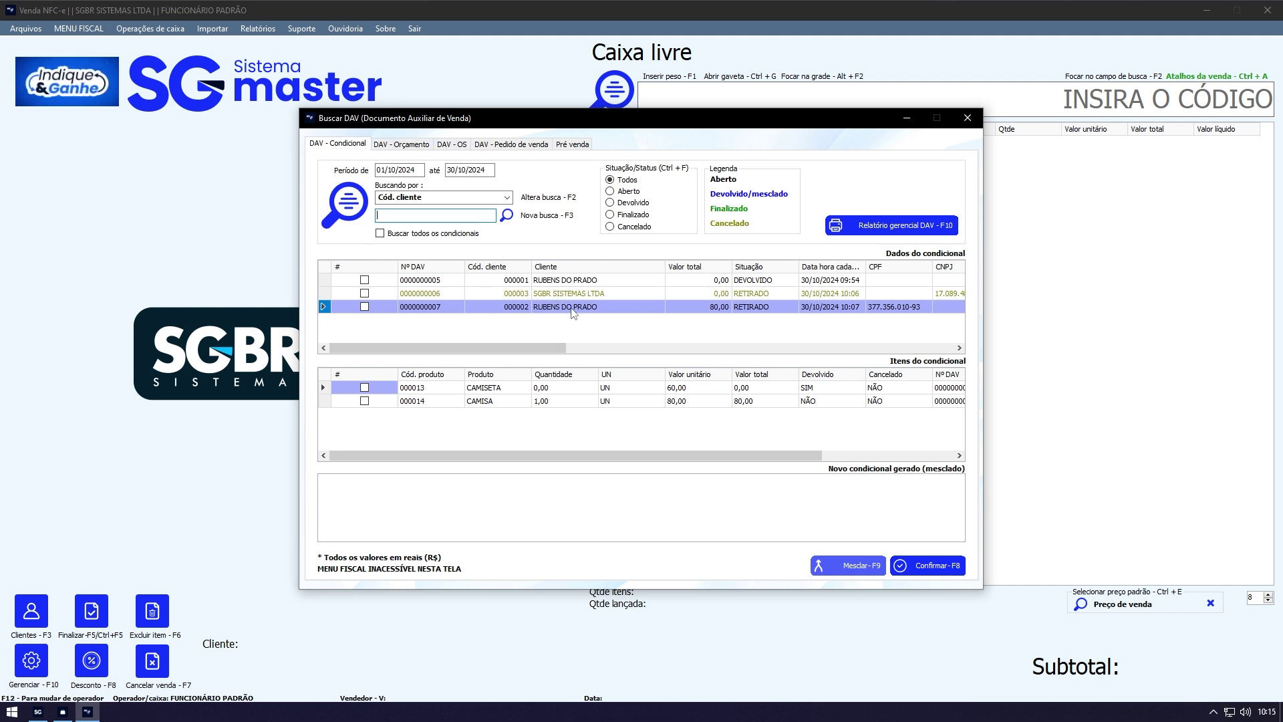
{"action": "double_click", "coordinate": [652, 306]}
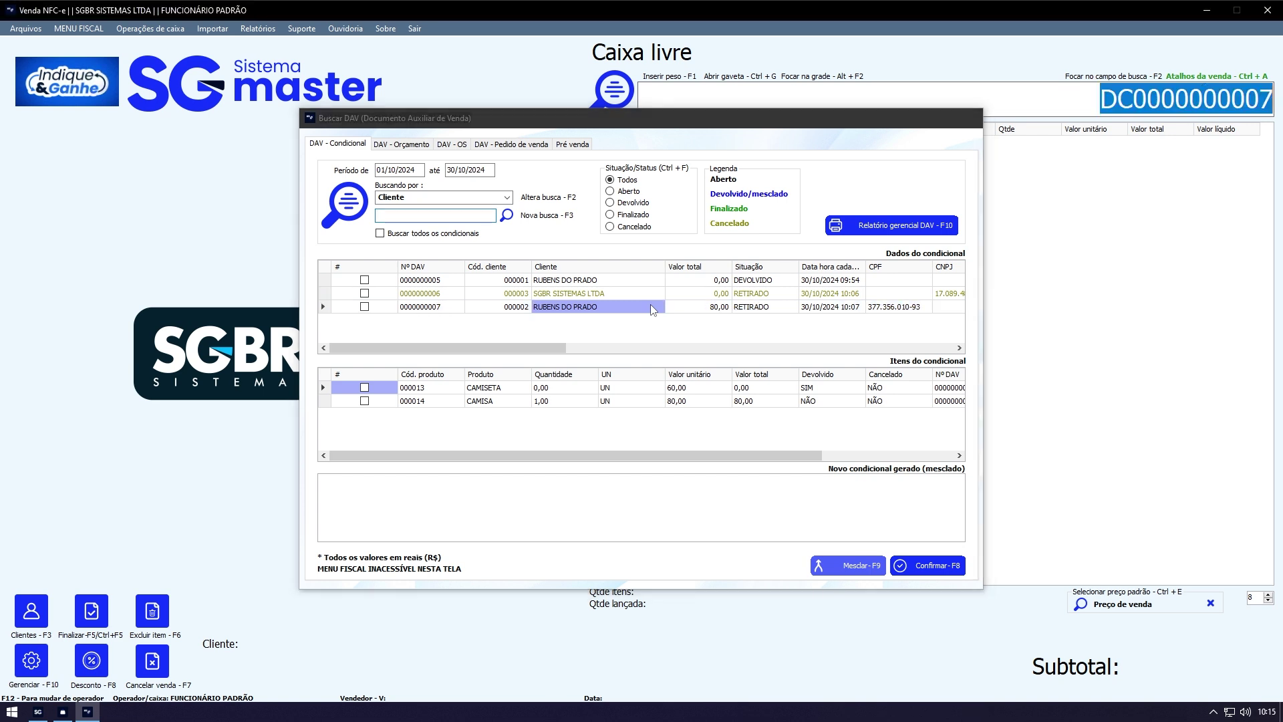
{"action": "left_click", "coordinate": [1015, 105]}
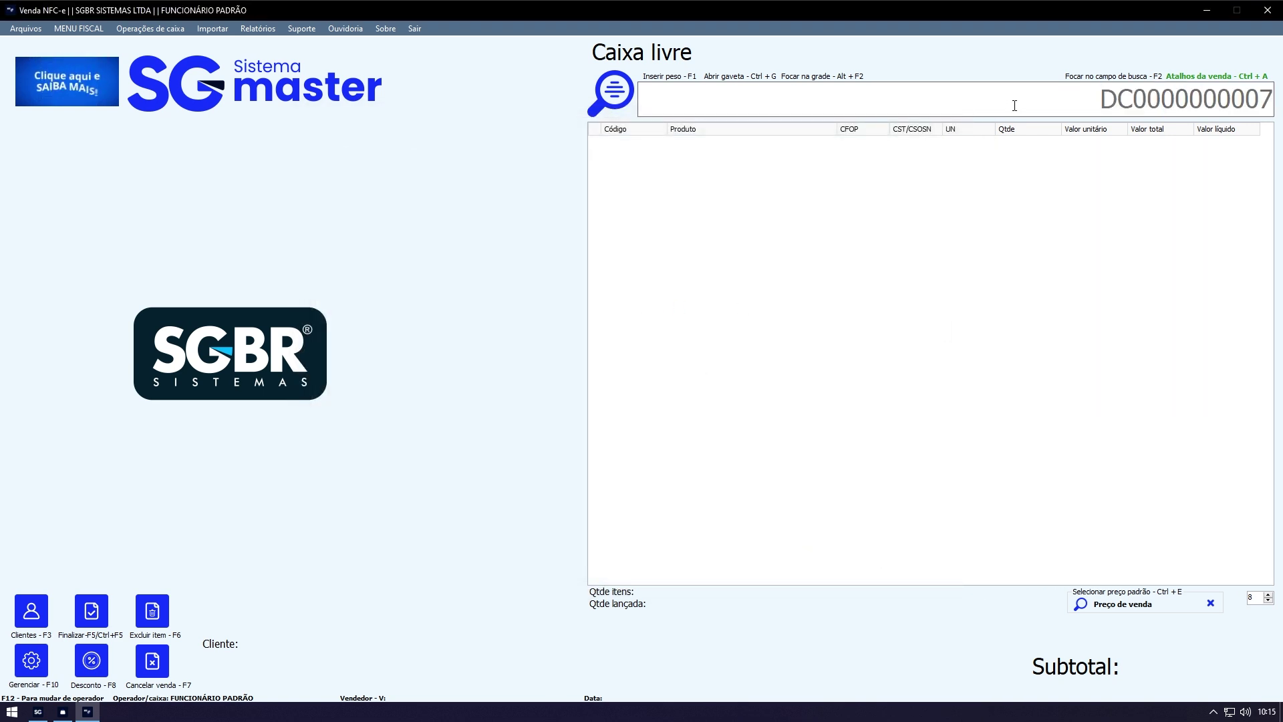
{"action": "key", "text": "Return"}
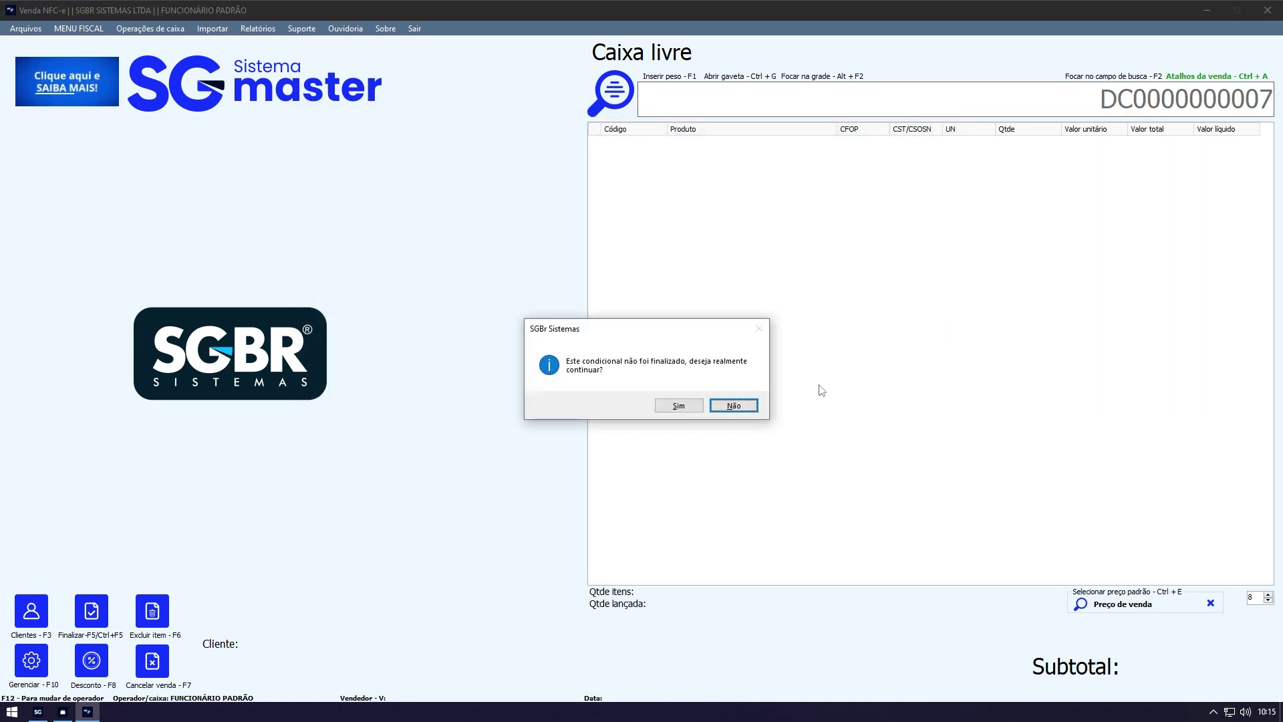
{"action": "left_click", "coordinate": [670, 407]}
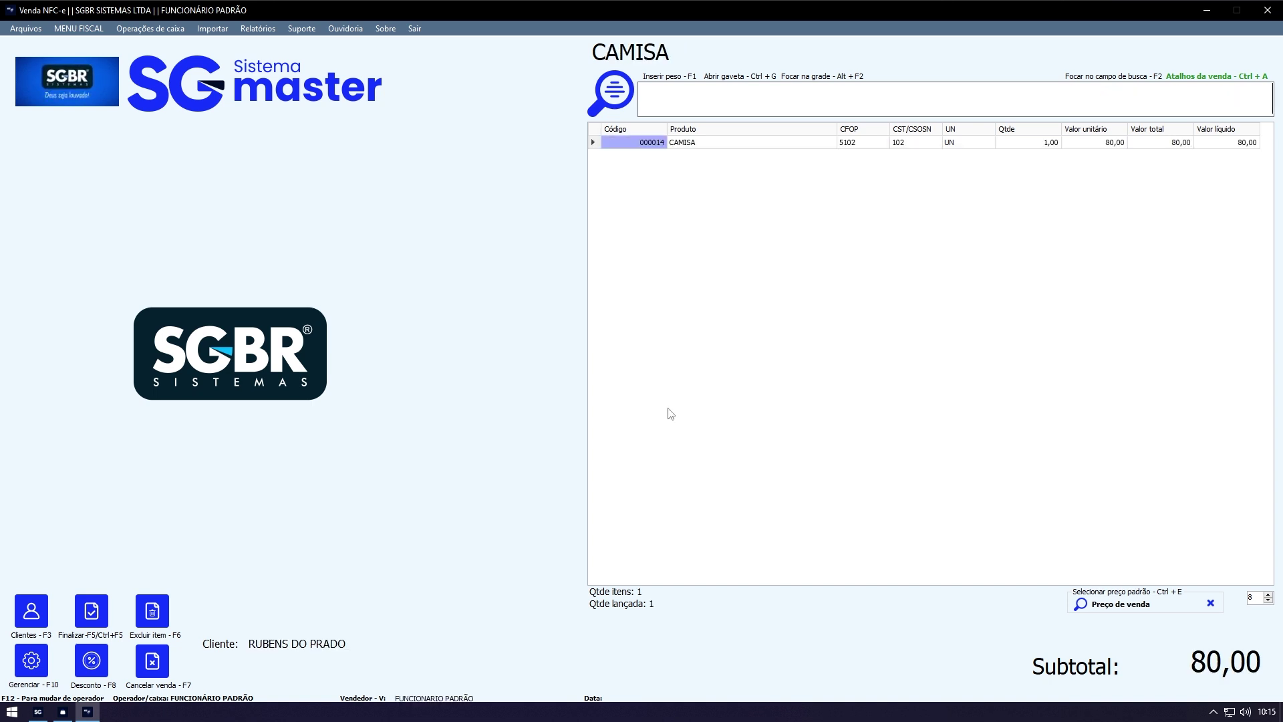
{"action": "left_click", "coordinate": [735, 142]}
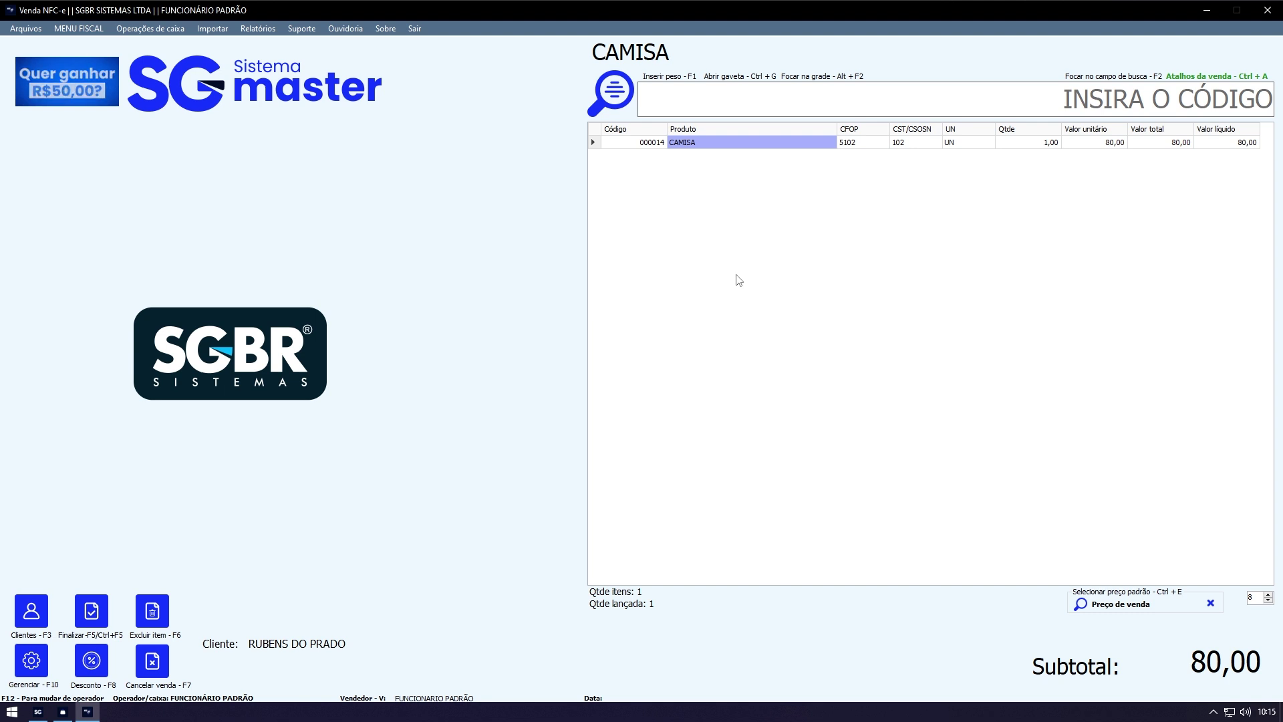
Step: Cancel the open CAMISA sale, confirming Sim, and call up the import options
{"action": "left_click", "coordinate": [157, 678]}
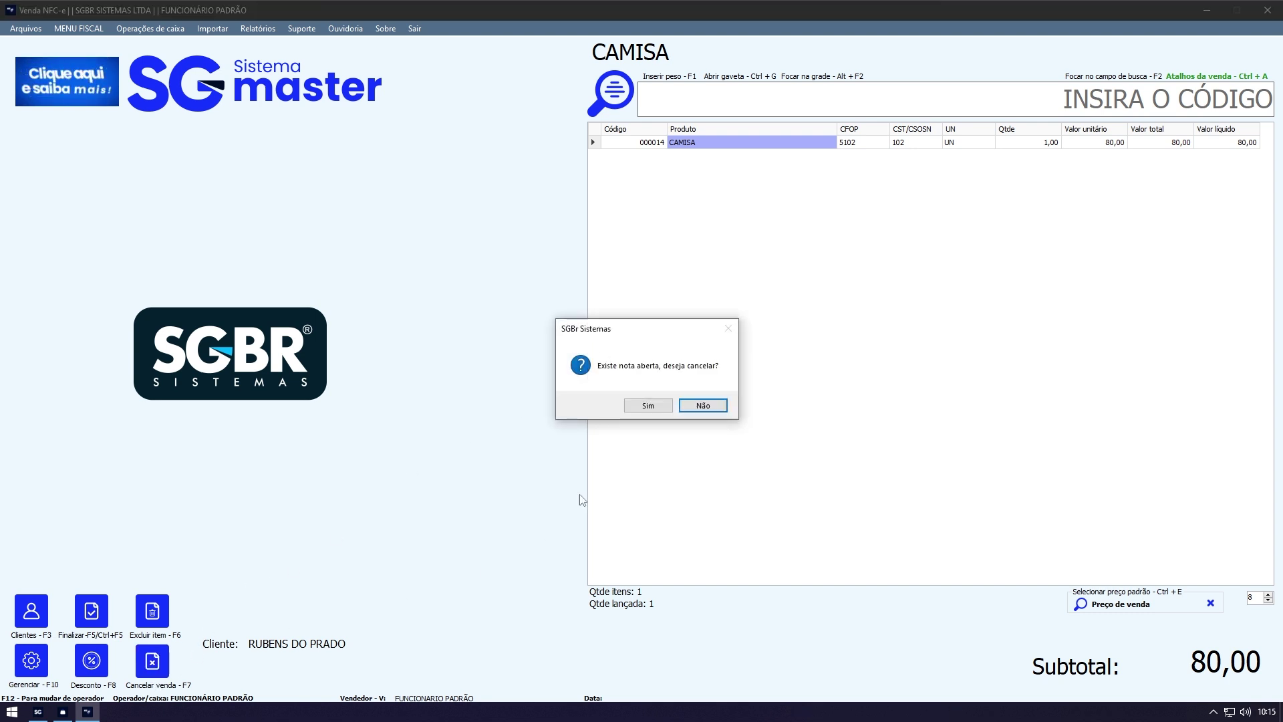
{"action": "left_click", "coordinate": [643, 408]}
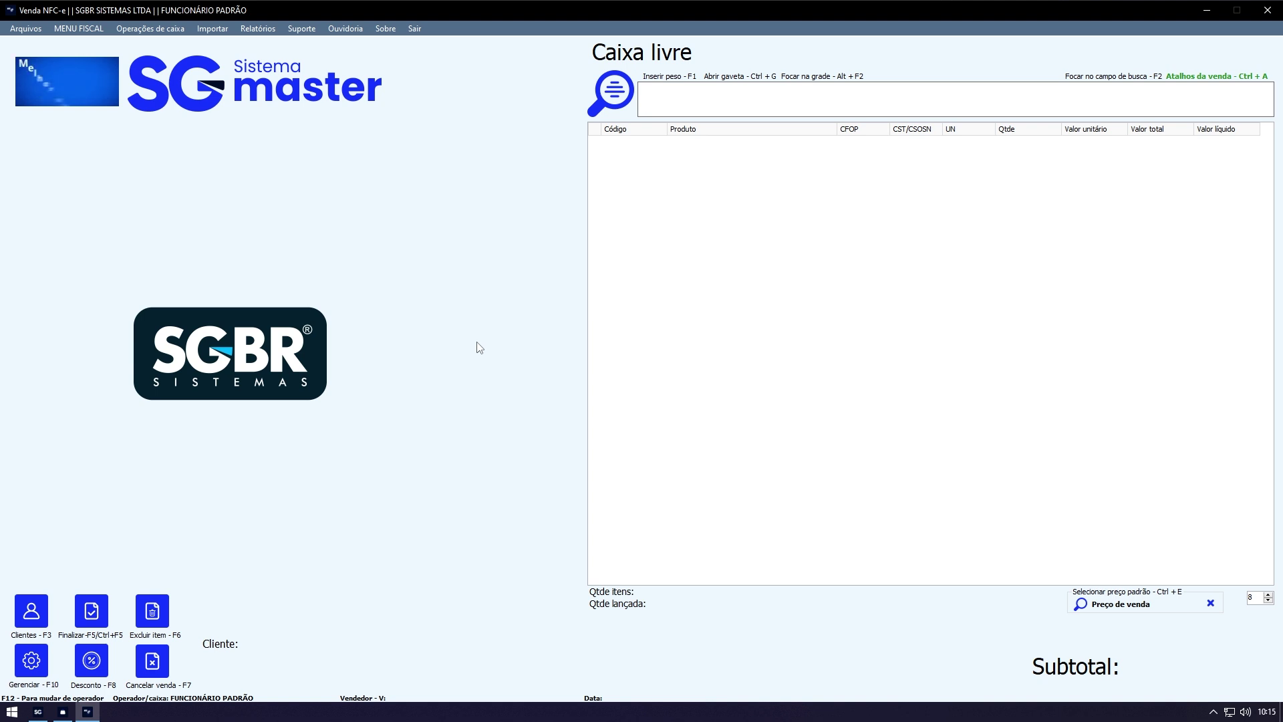
{"action": "key", "text": "F10"}
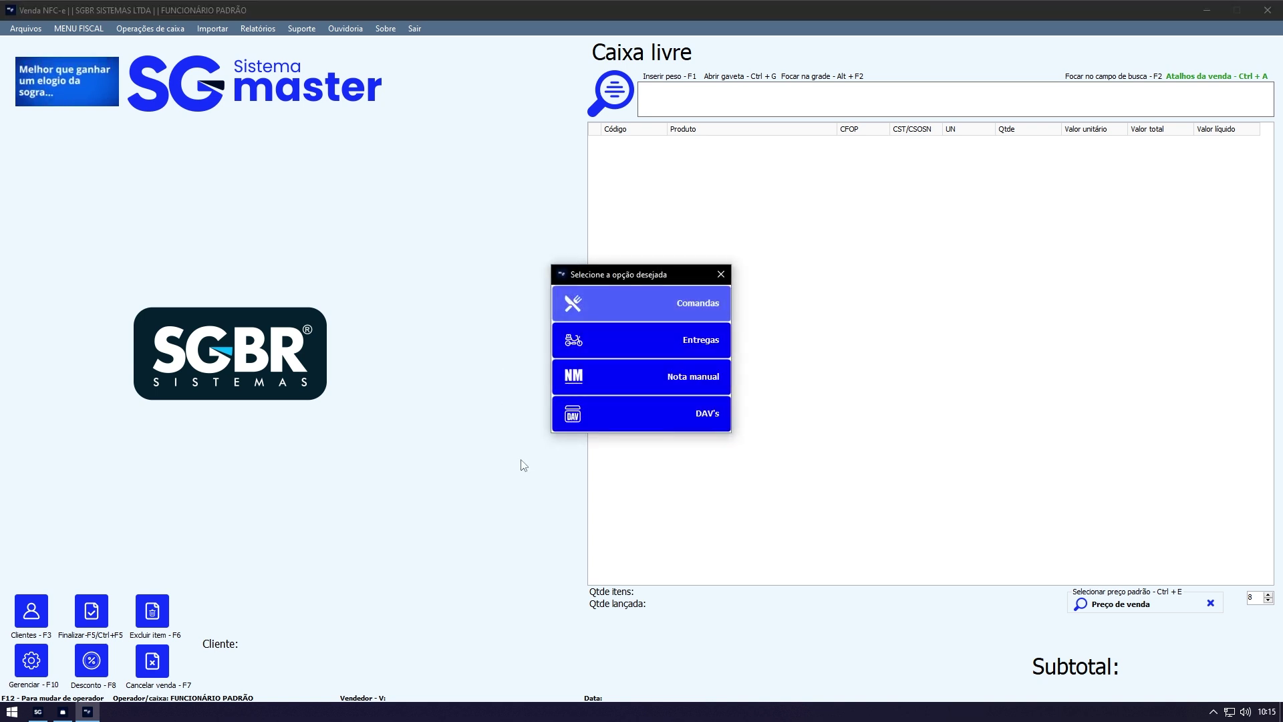
Step: Import DAV 7 by entering code DC7 and confirm continuing, loading the CAMISA at 80,00
{"action": "left_click", "coordinate": [616, 417]}
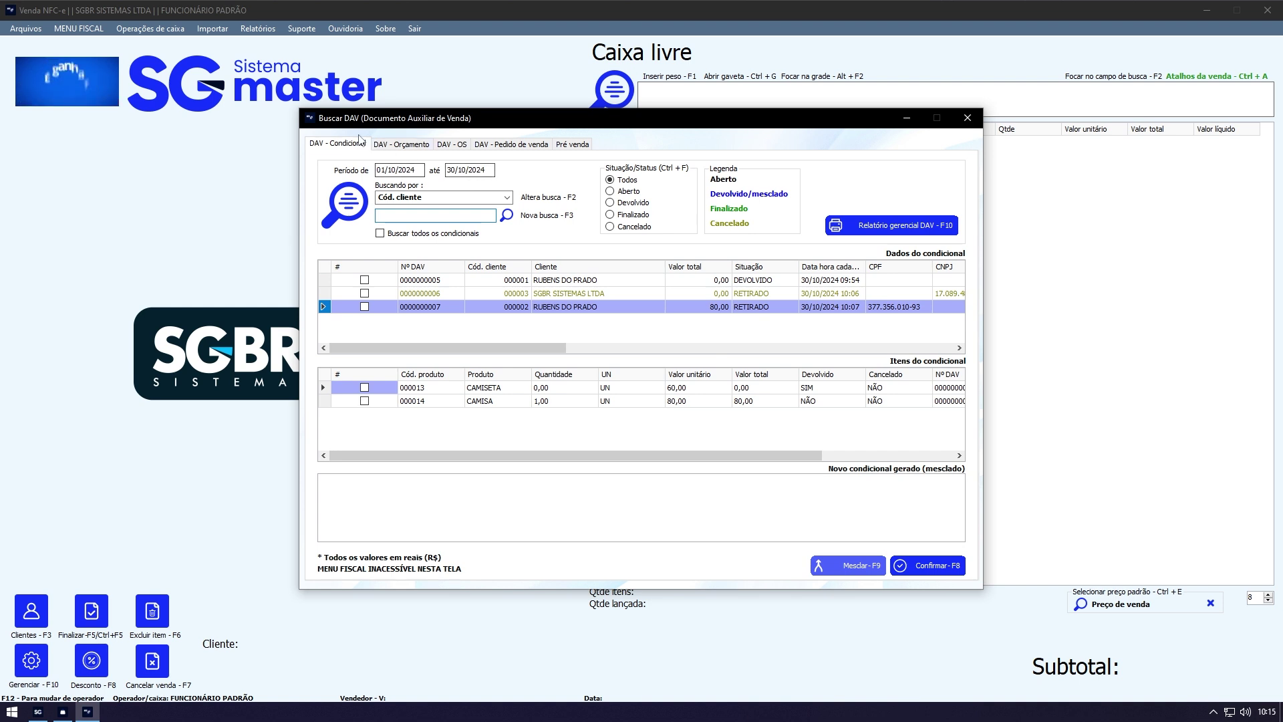
{"action": "double_click", "coordinate": [456, 302]}
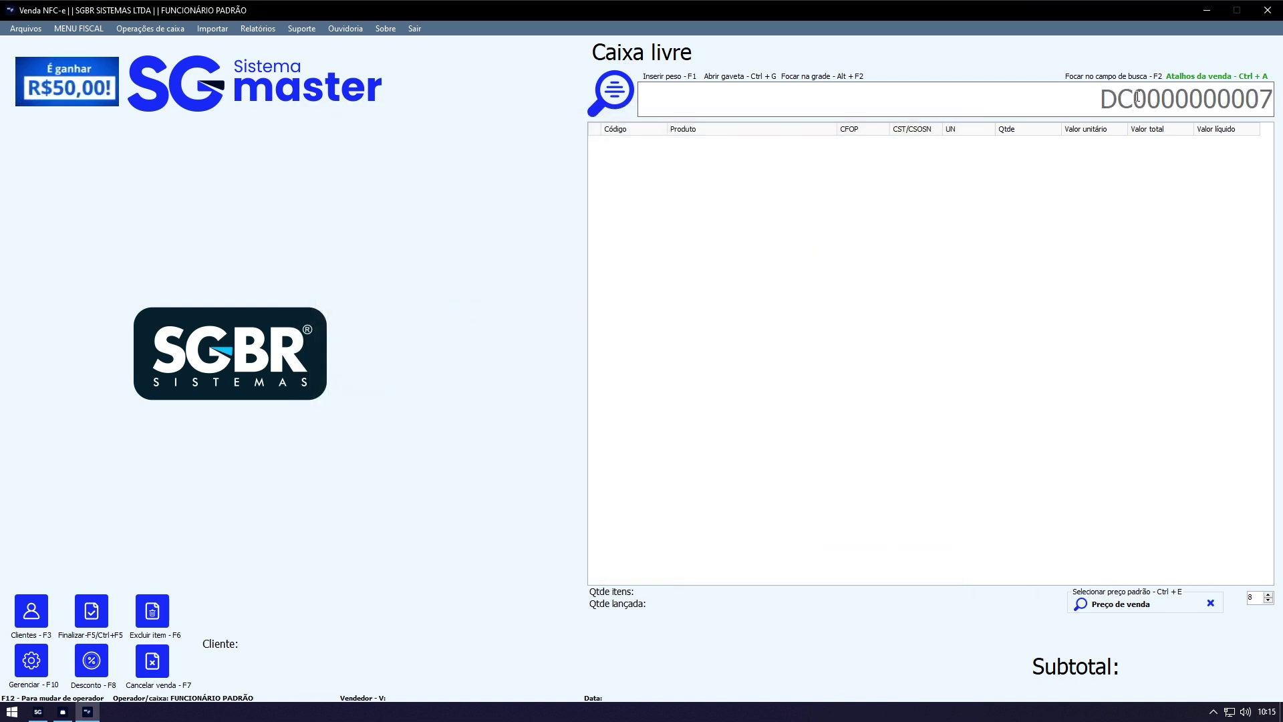
{"action": "left_click_drag", "start_coordinate": [1138, 97], "coordinate": [1272, 98]}
{"action": "key", "text": "BackSpace"}
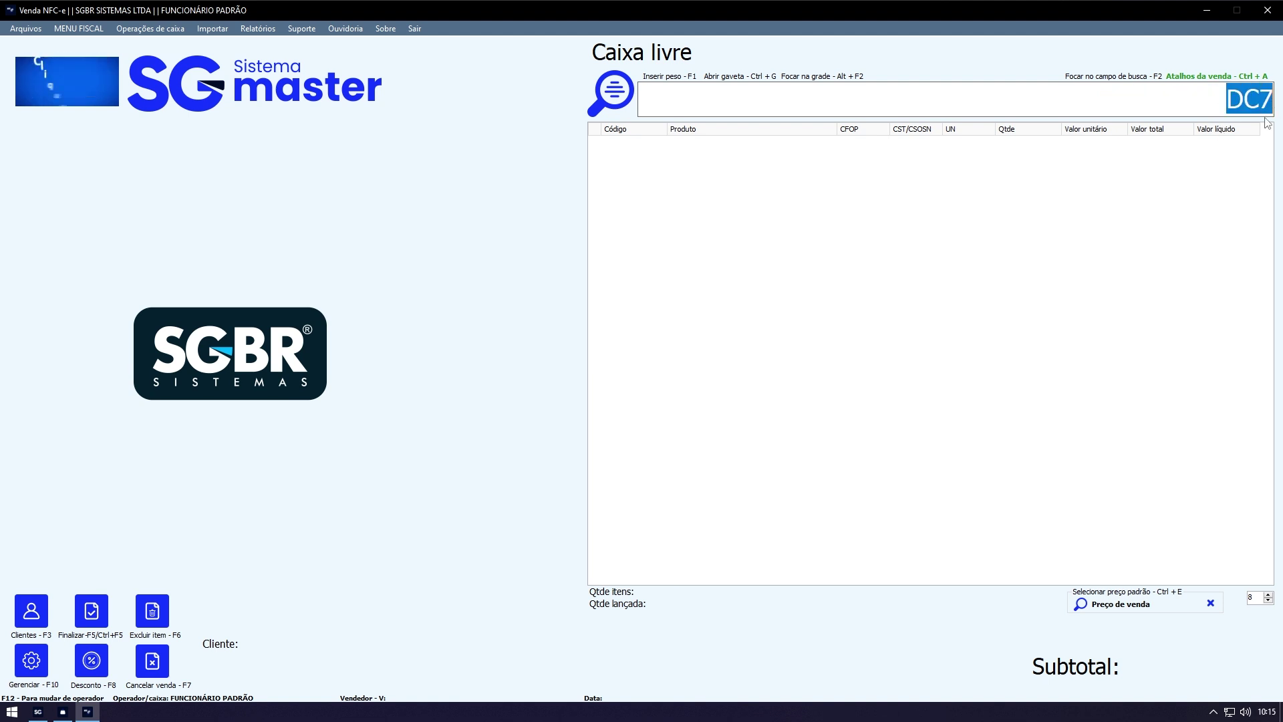
{"action": "left_click", "coordinate": [1233, 98]}
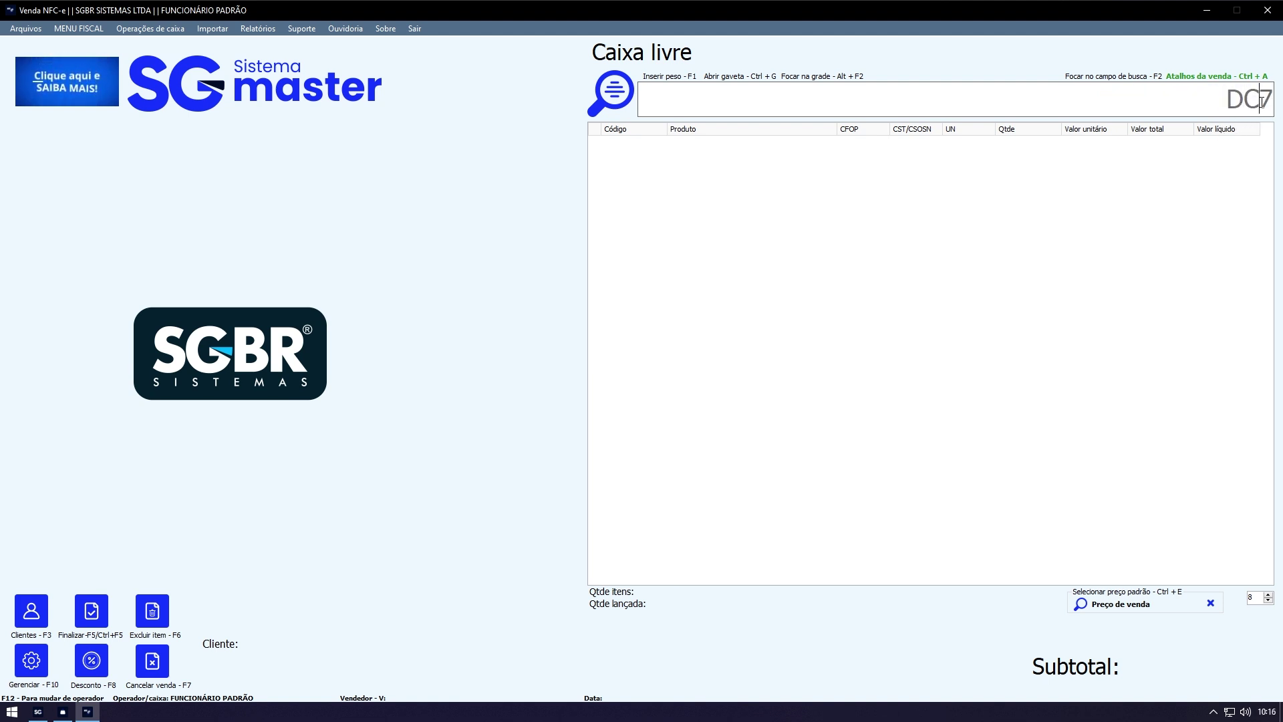
{"action": "left_click_drag", "start_coordinate": [1260, 98], "coordinate": [1227, 94]}
{"action": "key", "text": "BackSpace"}
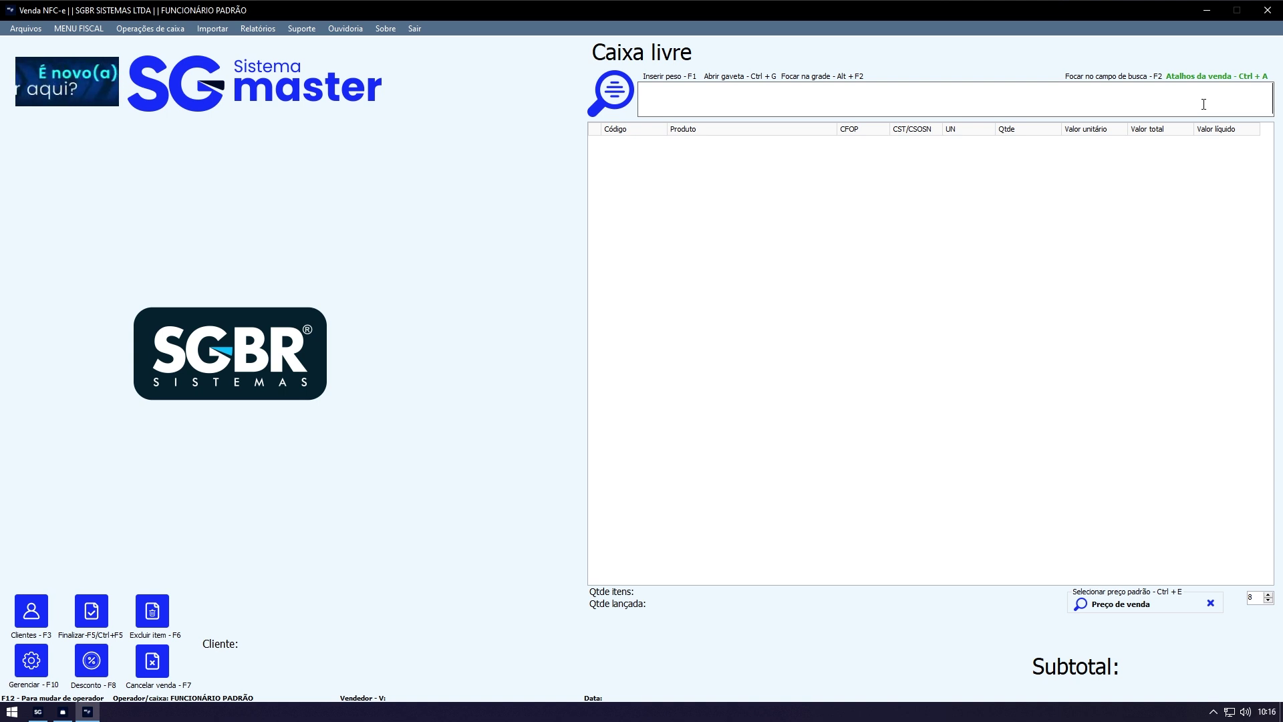
{"action": "type", "text": "DC"}
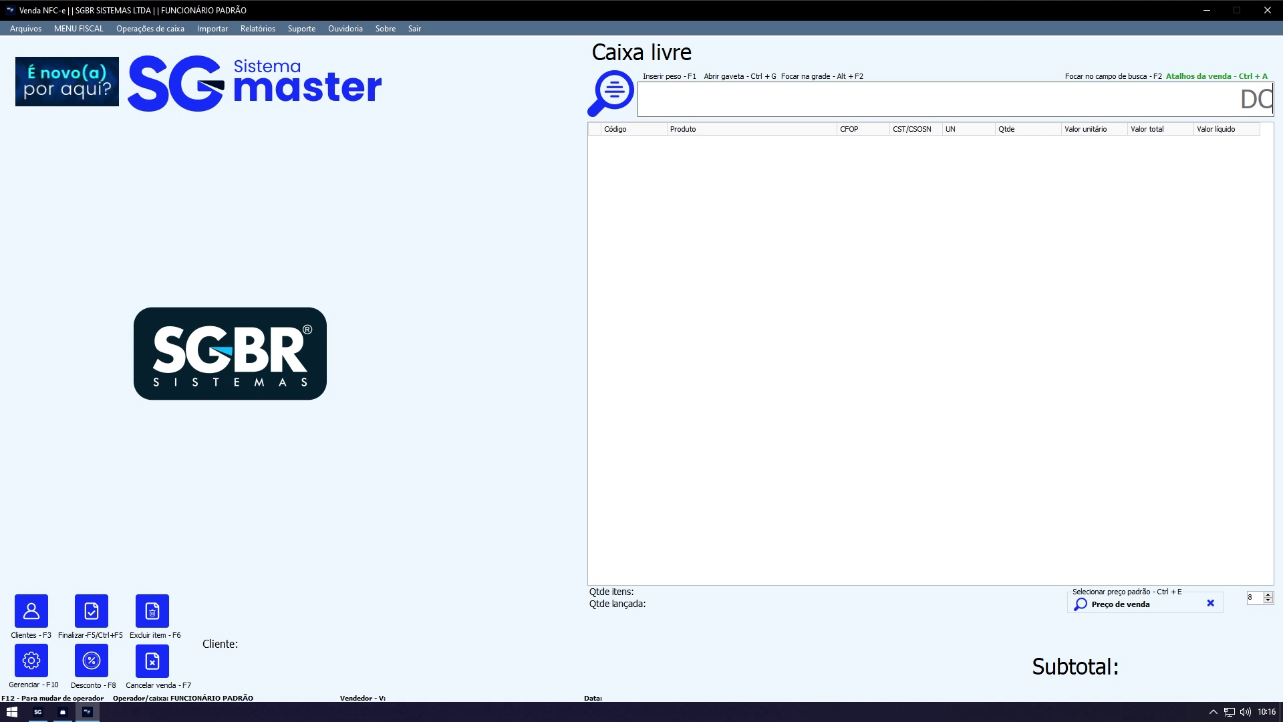
{"action": "type", "text": "7"}
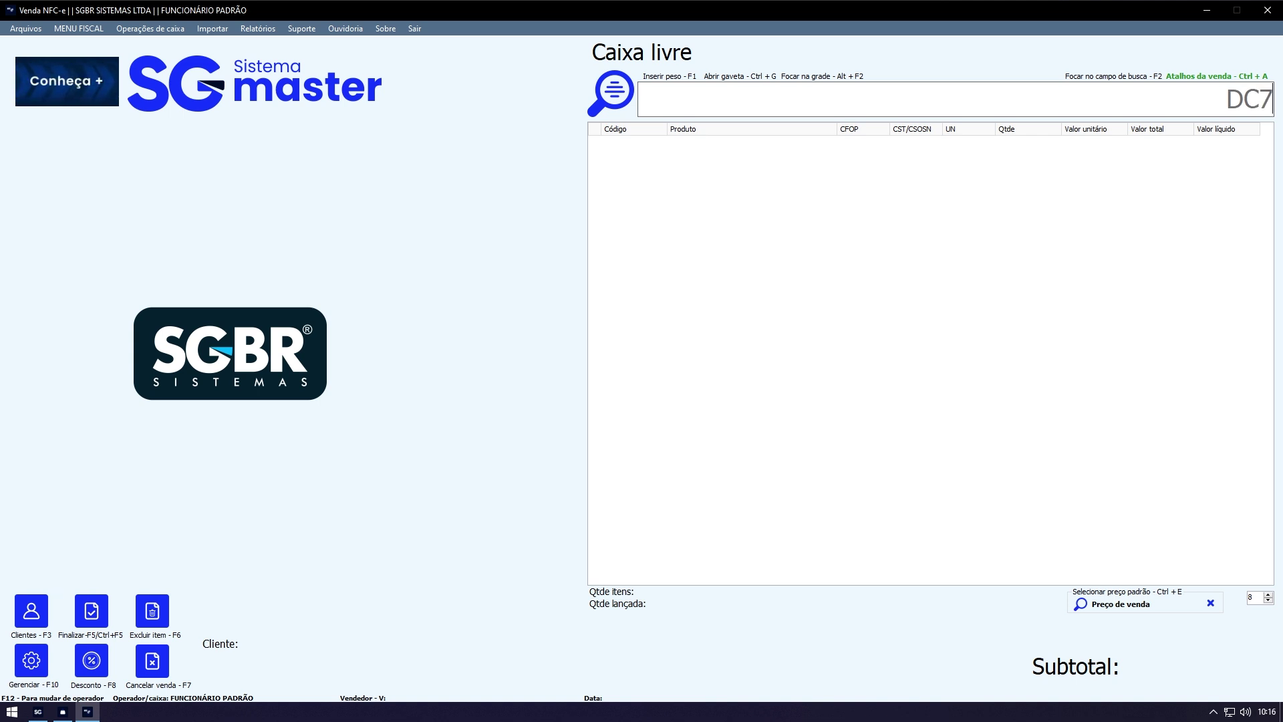
{"action": "key", "text": "Return"}
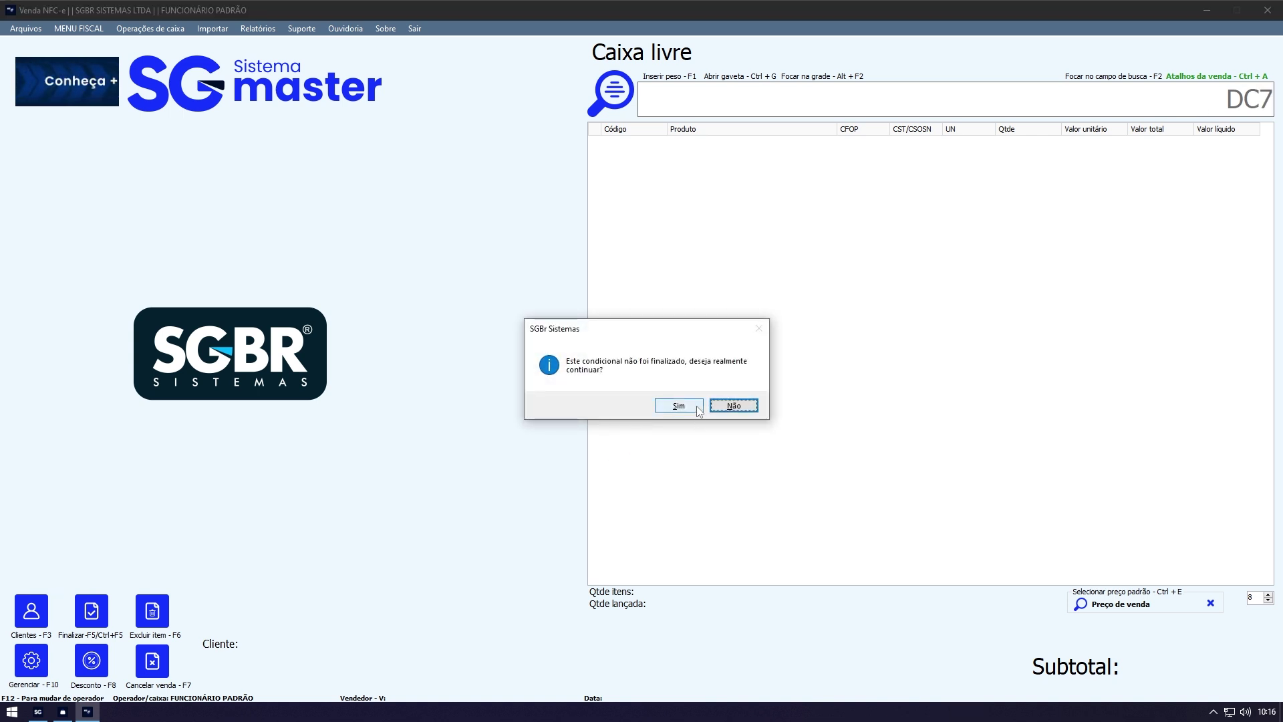
{"action": "left_click", "coordinate": [698, 409]}
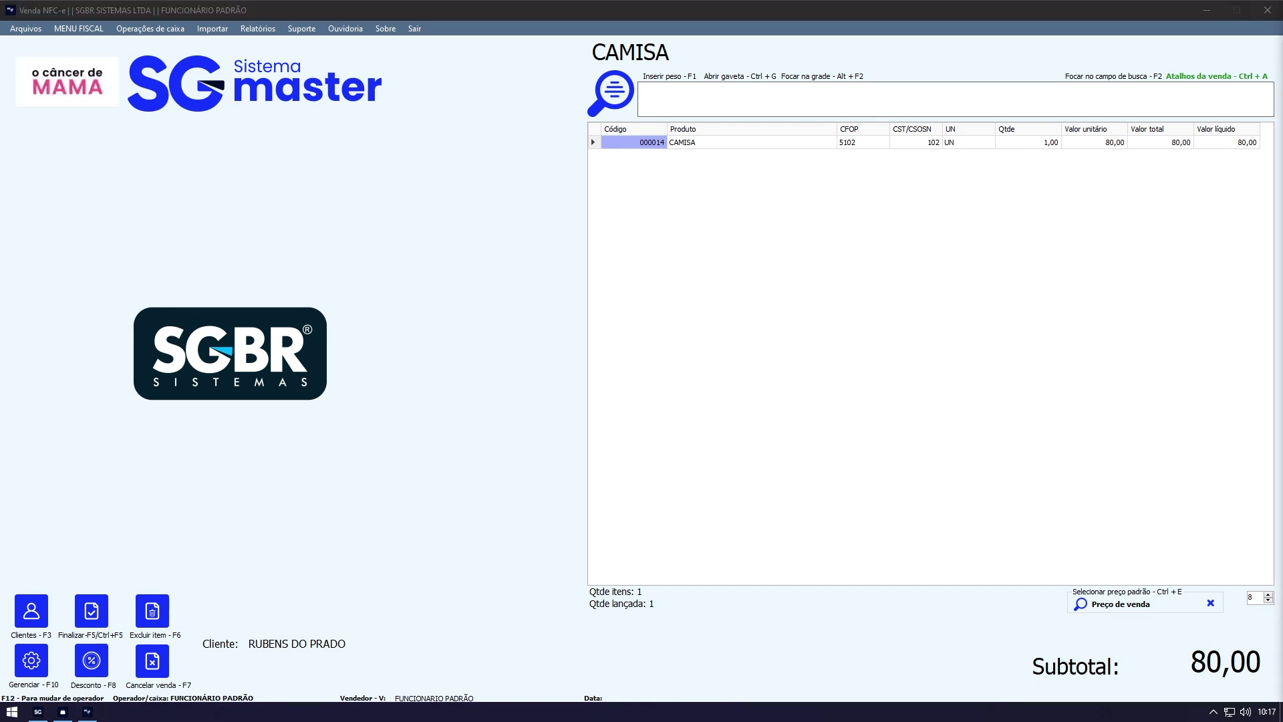
Step: Pay 90,00 in DINHEIRO, issue the NFC-e, and close the receipt preview
{"action": "left_click", "coordinate": [91, 610]}
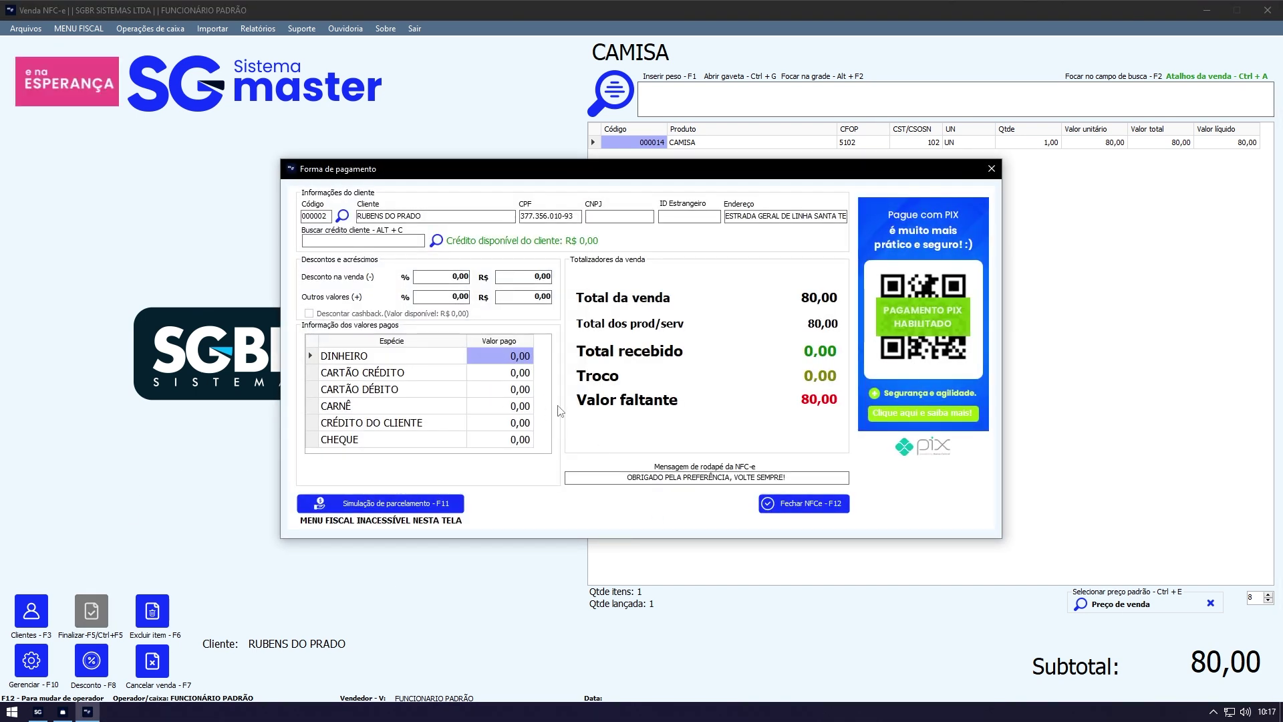
{"action": "type", "text": "90"}
{"action": "key", "text": "Return"}
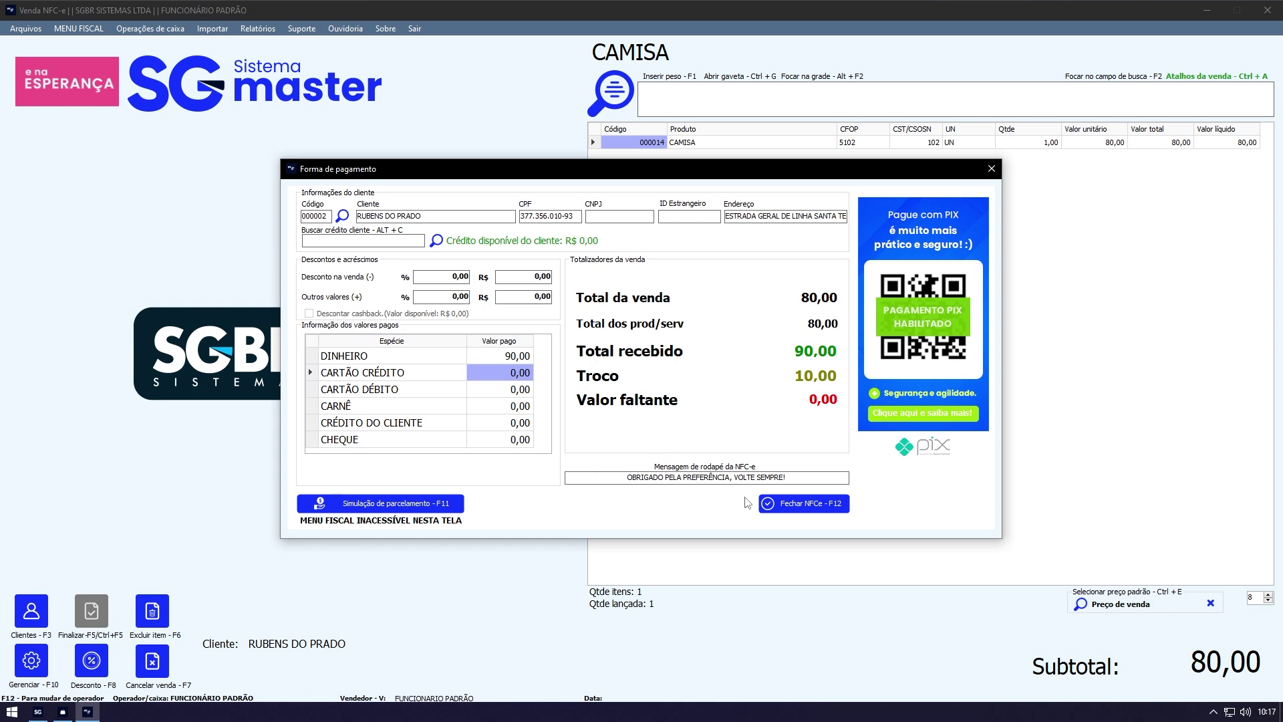
{"action": "left_click", "coordinate": [775, 503]}
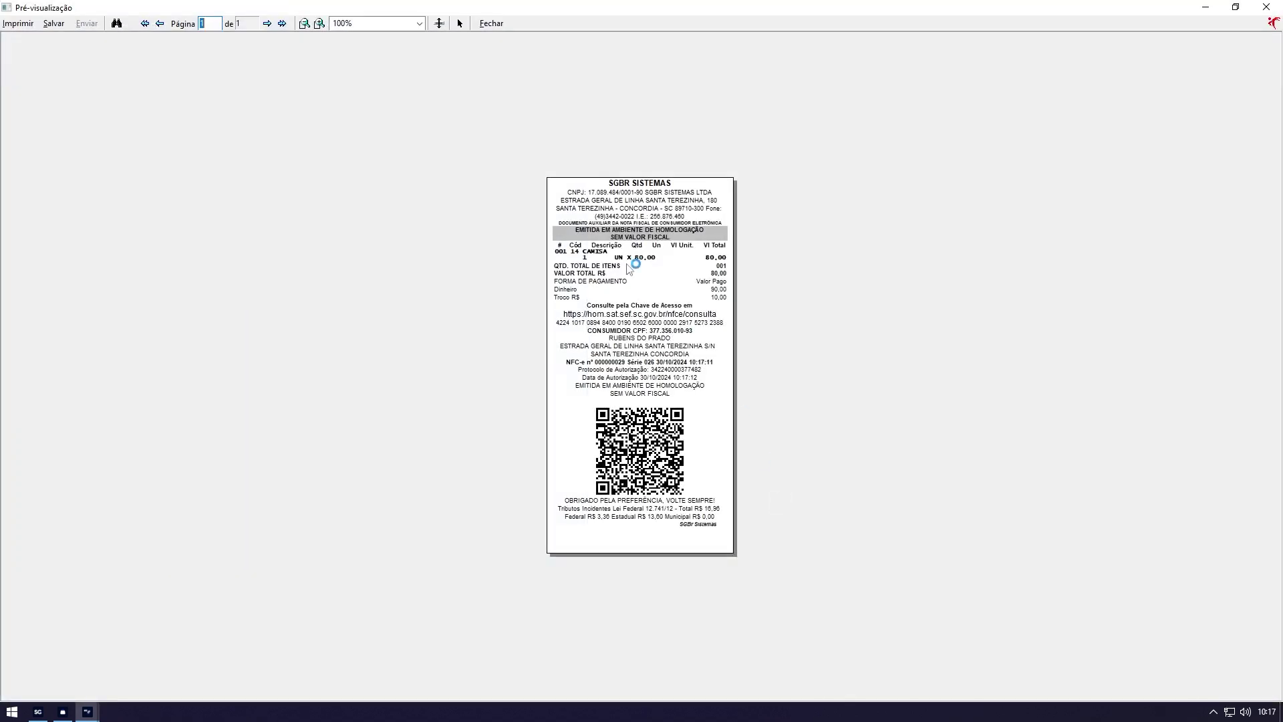
{"action": "left_click", "coordinate": [63, 712]}
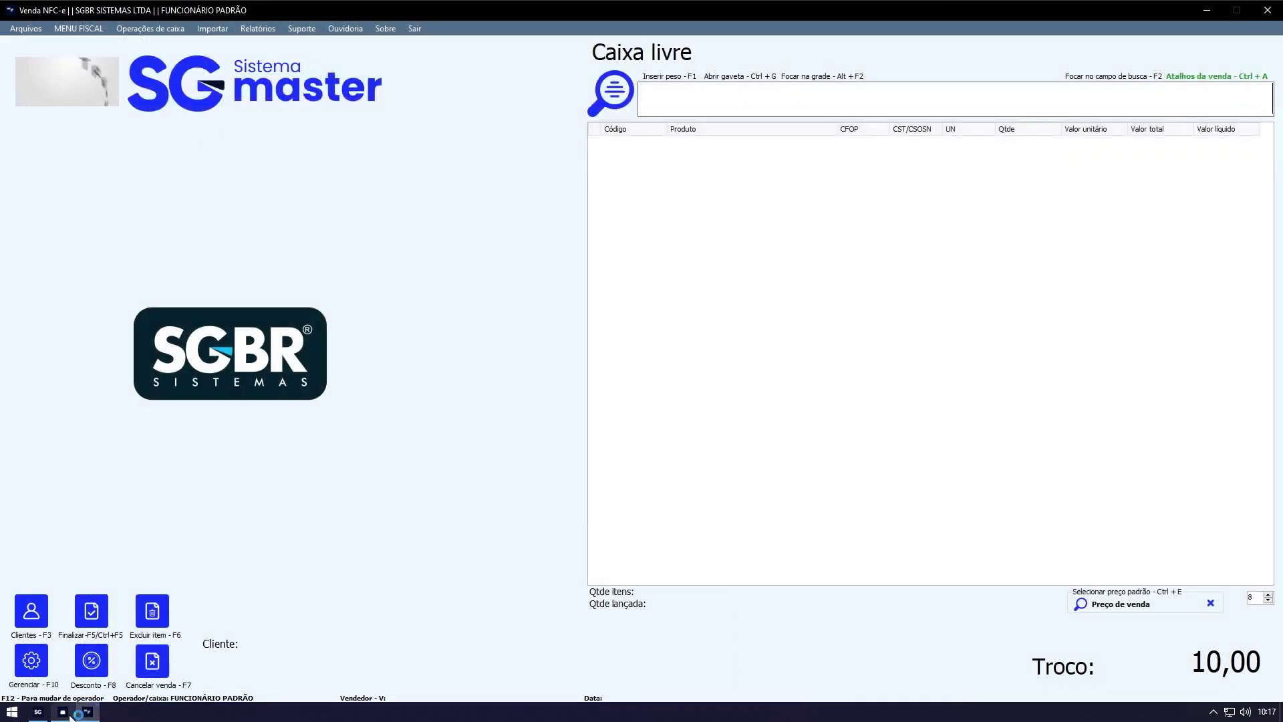
{"action": "left_click", "coordinate": [63, 712]}
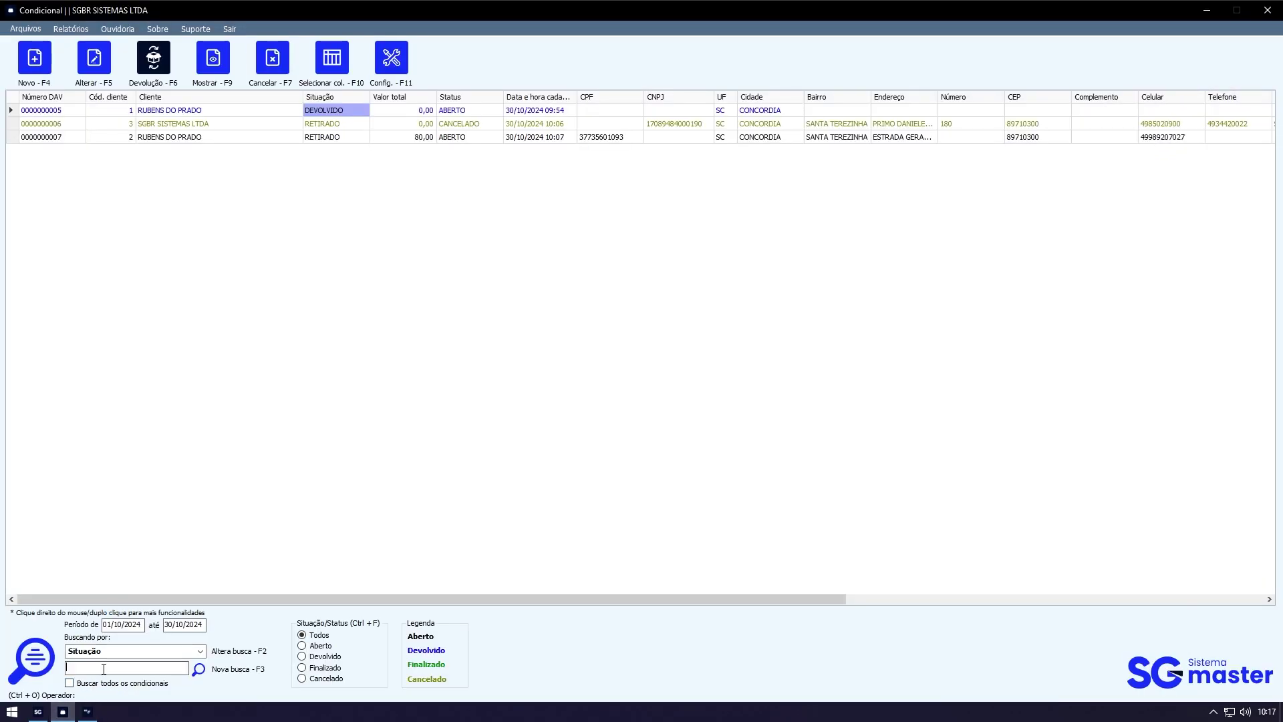
Step: Check DAV 7's total and NFC-E EMITIDA status, then minimize the conditionals window
{"action": "left_click", "coordinate": [393, 140]}
{"action": "left_click", "coordinate": [464, 139]}
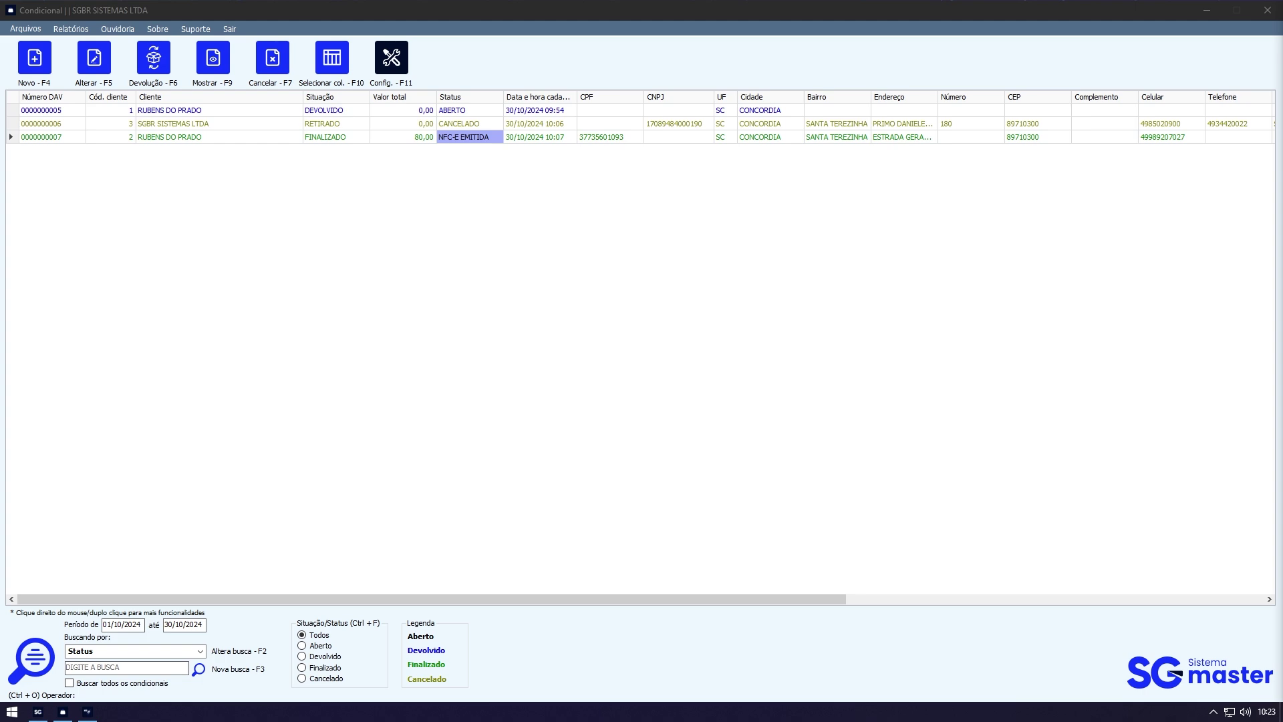
{"action": "left_click", "coordinate": [1207, 10]}
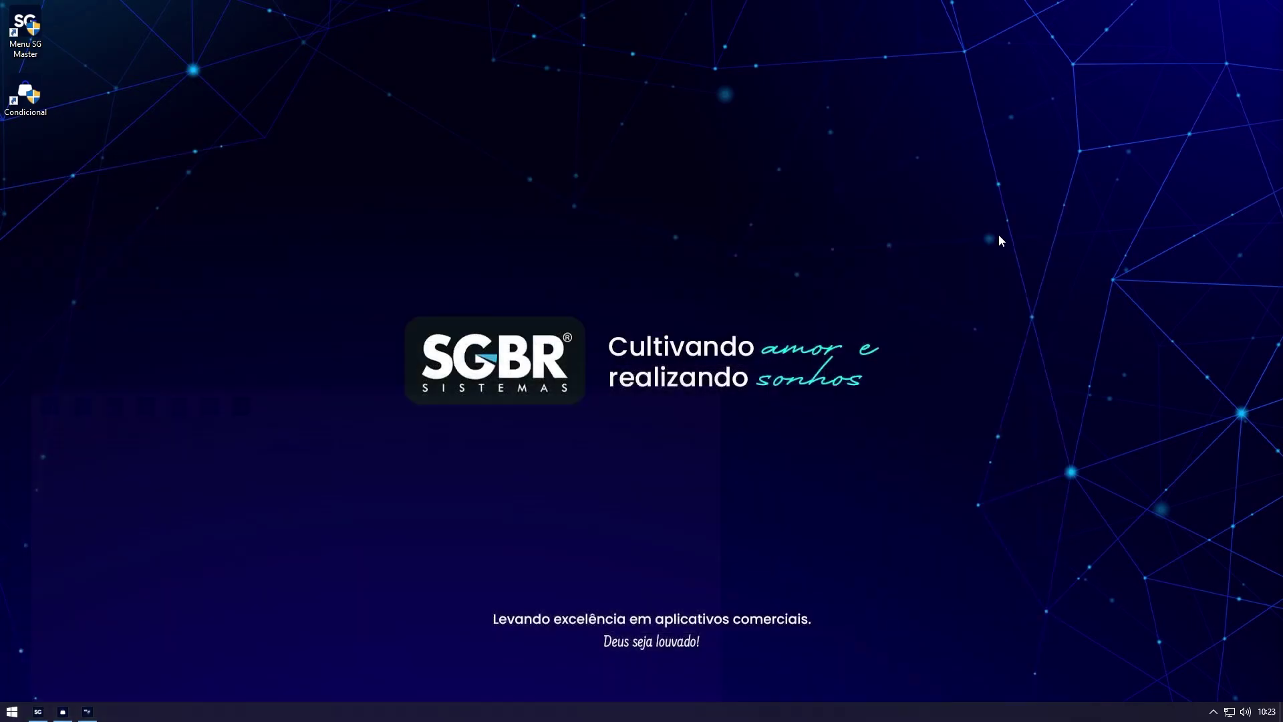